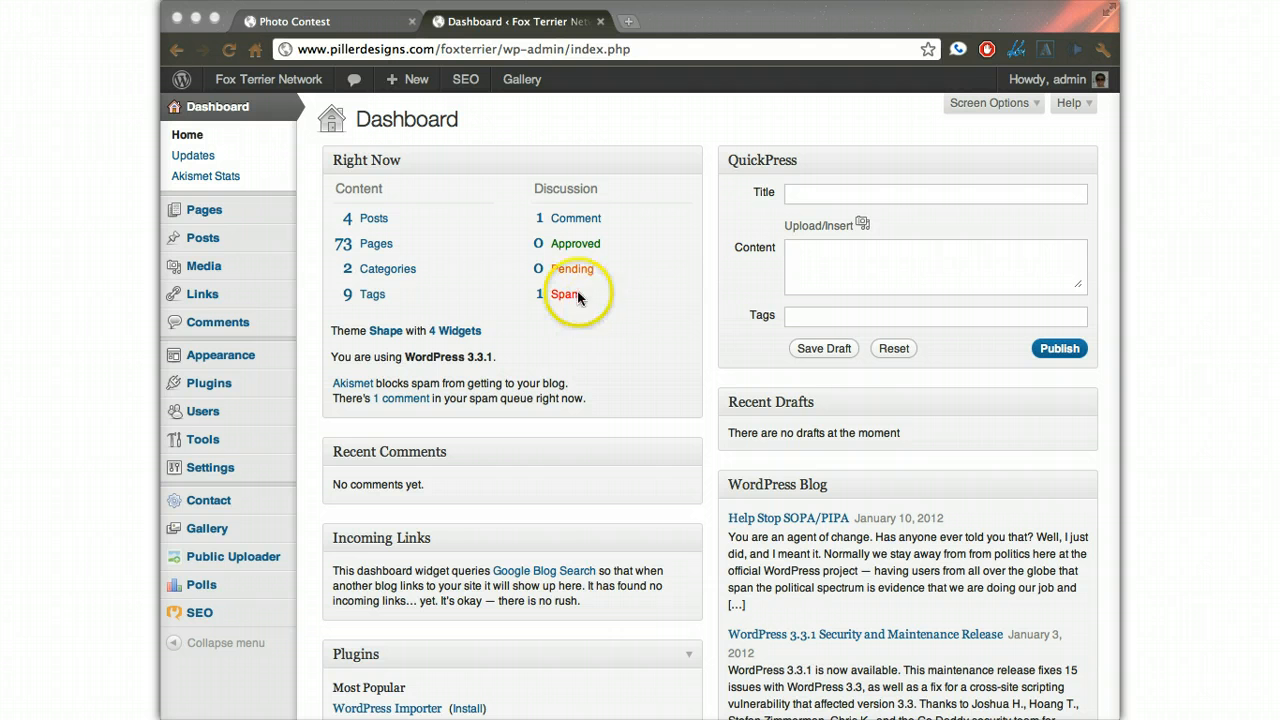
- View the site's live Photo Contest page with its existing galleries
left_click(323, 26)
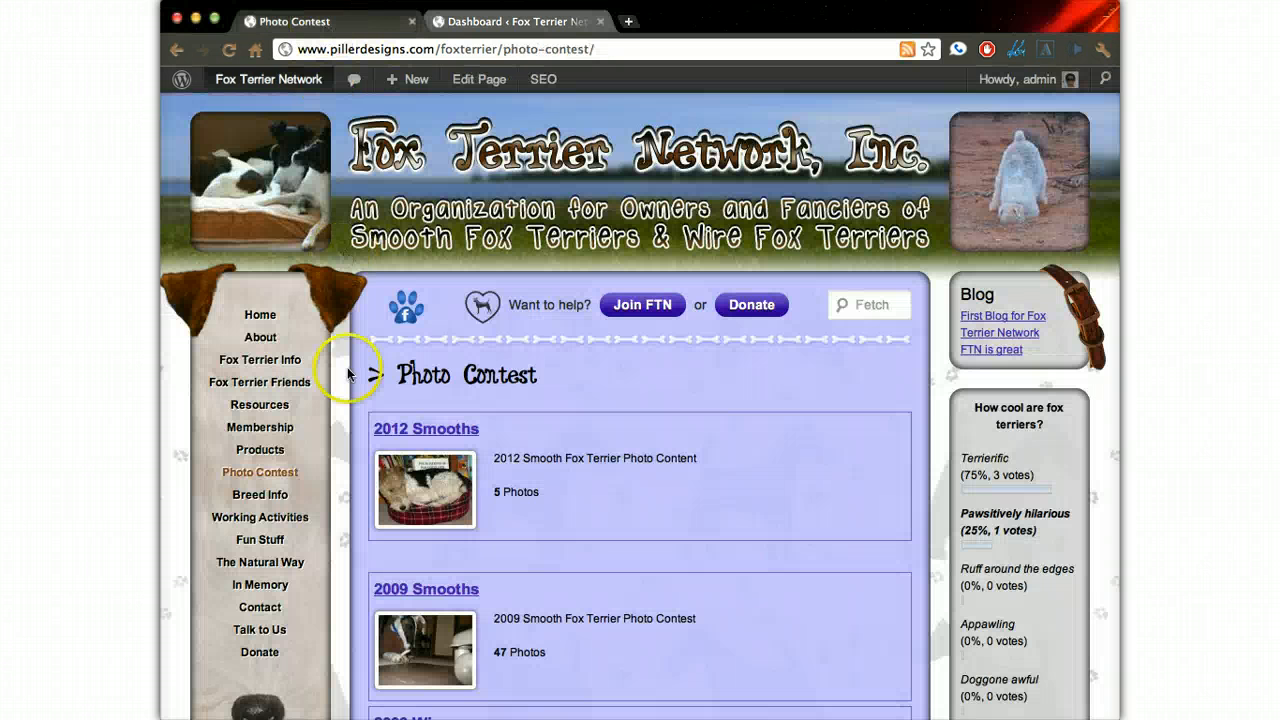
mouse_move(258, 467)
mouse_move(400, 476)
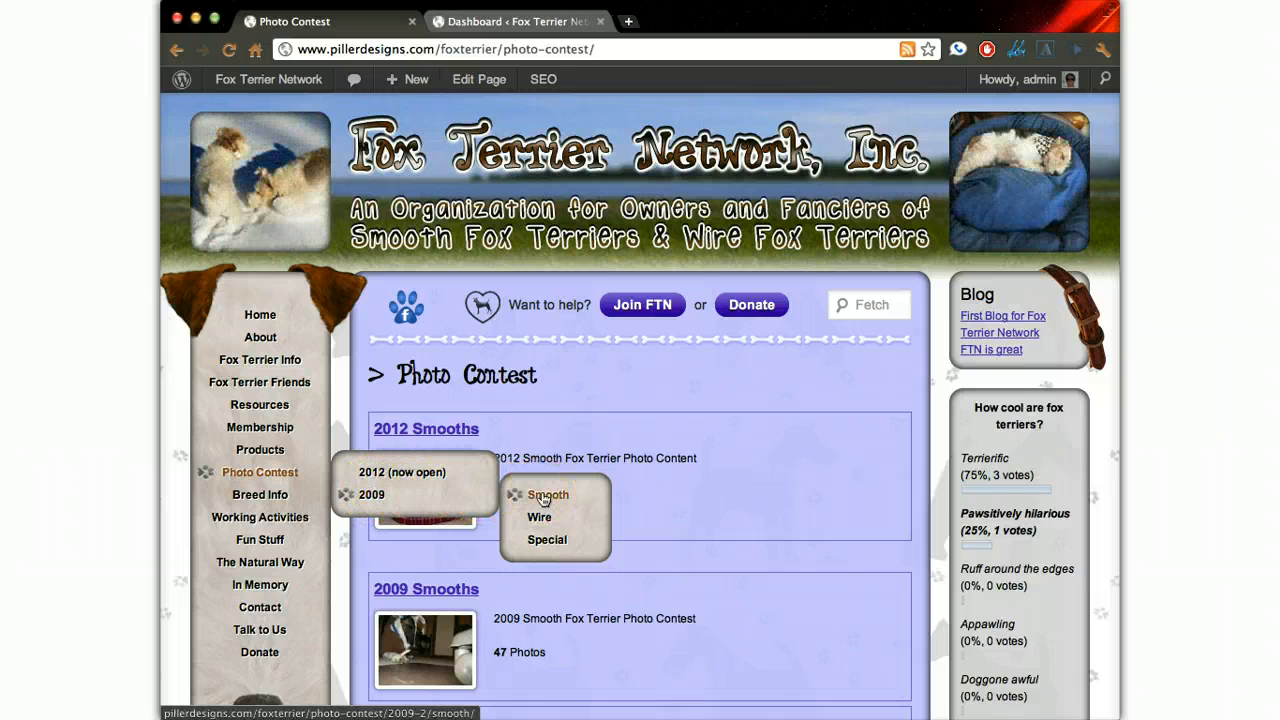
- Return to the WordPress dashboard and start a new page titled 2008
left_click(512, 24)
mouse_move(233, 211)
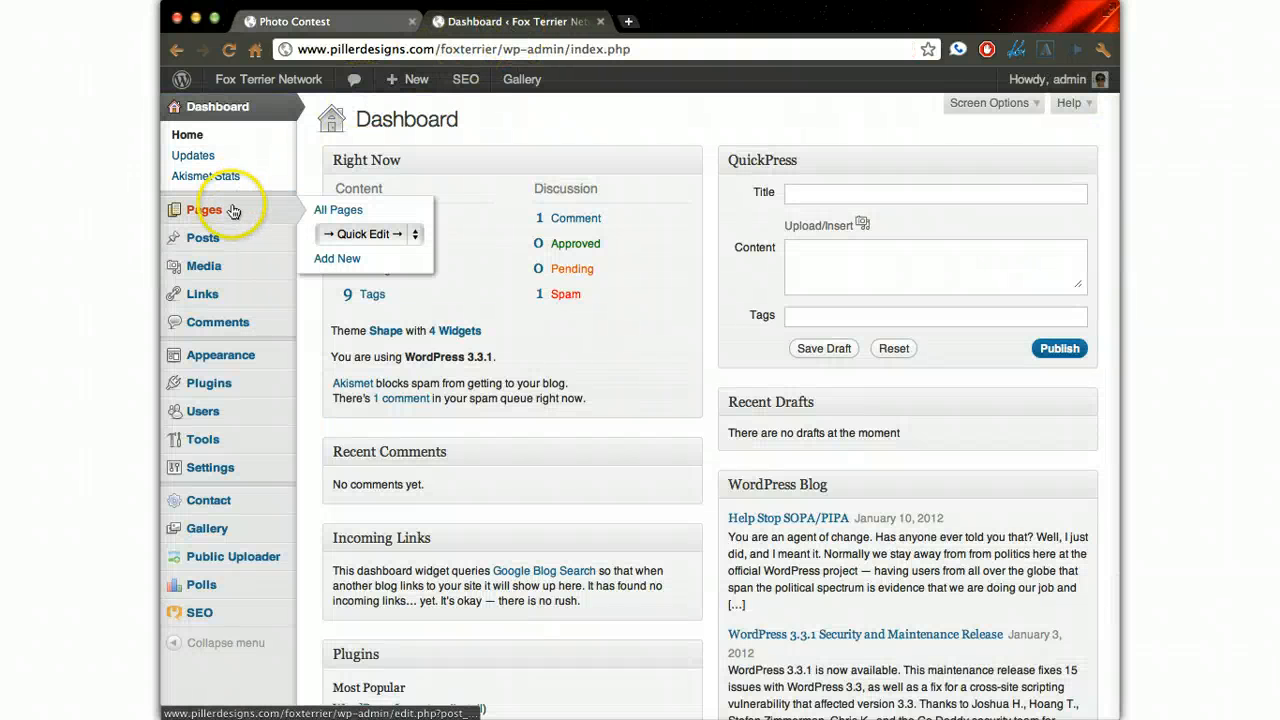
left_click(337, 259)
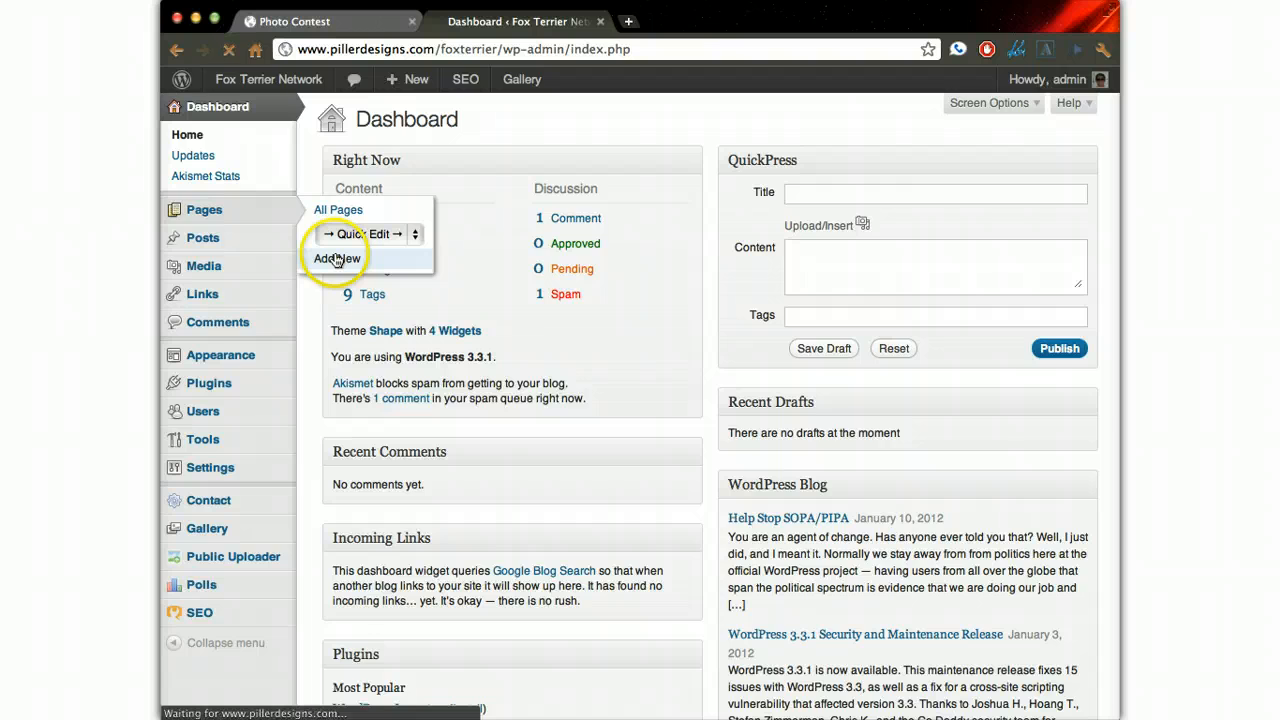
left_click(407, 164)
type("2")
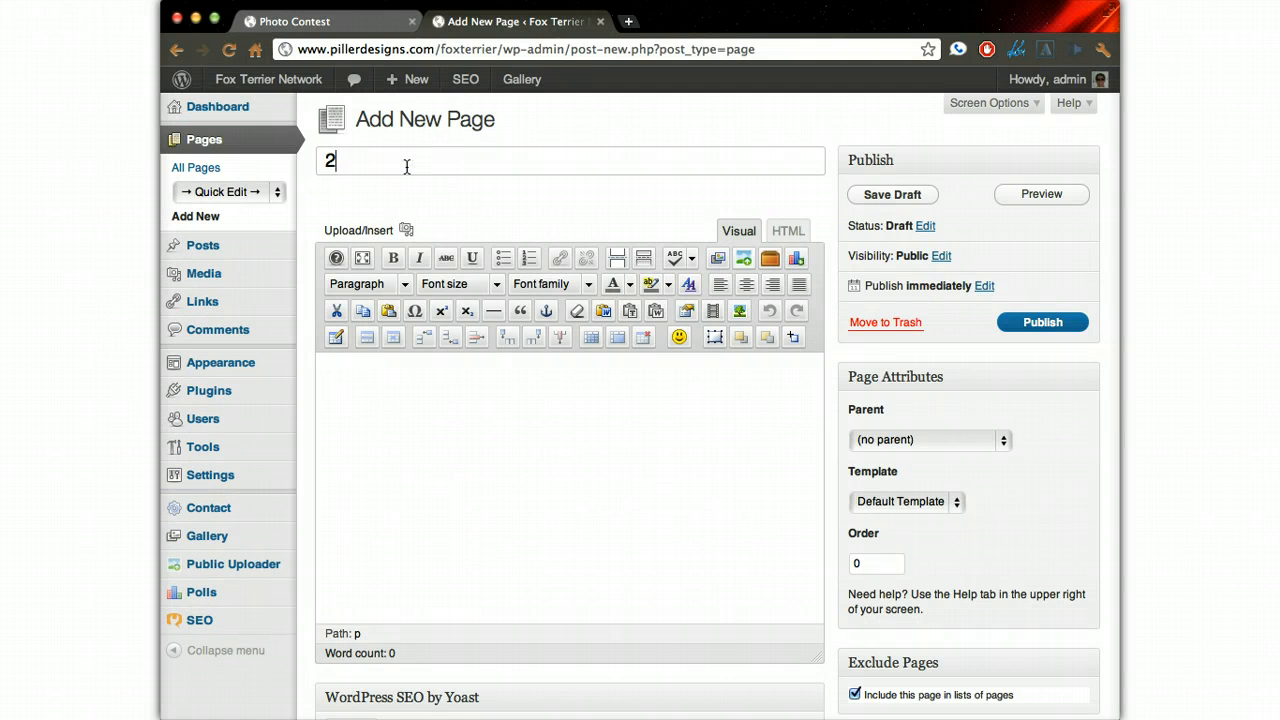
type("008")
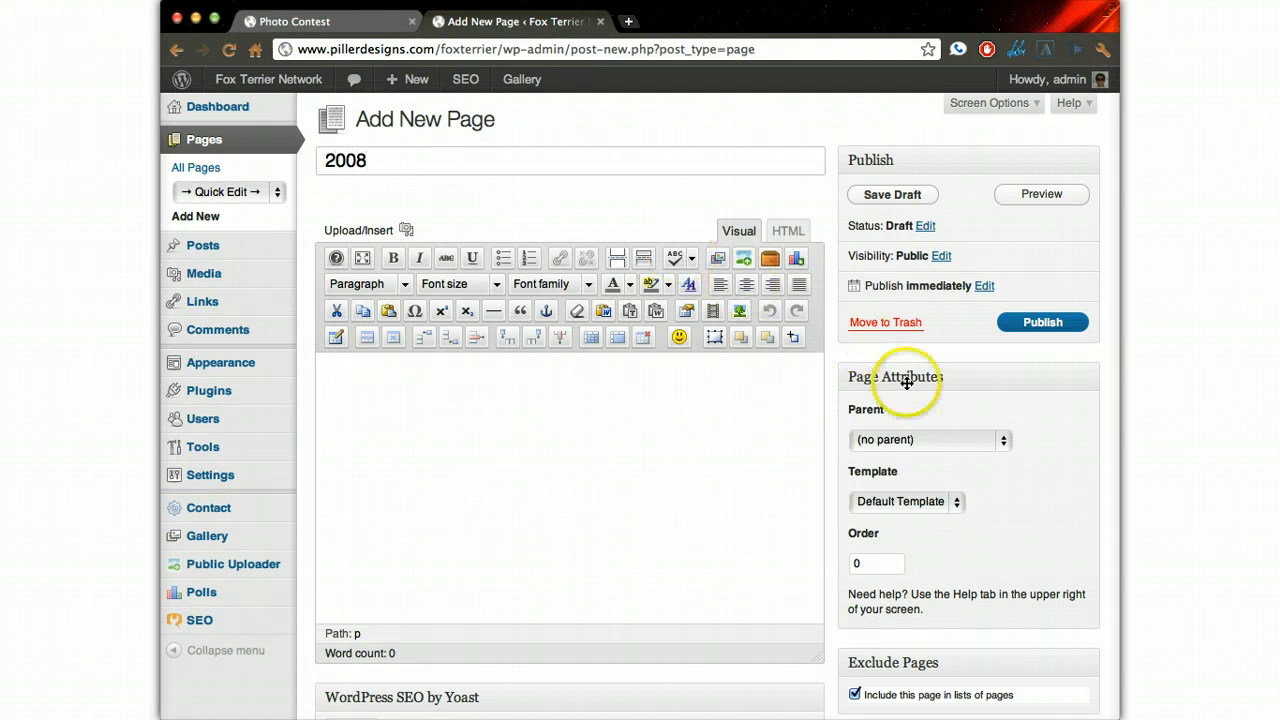
- Set Photo Contest as the 2008 page's parent and publish the page
left_click(910, 442)
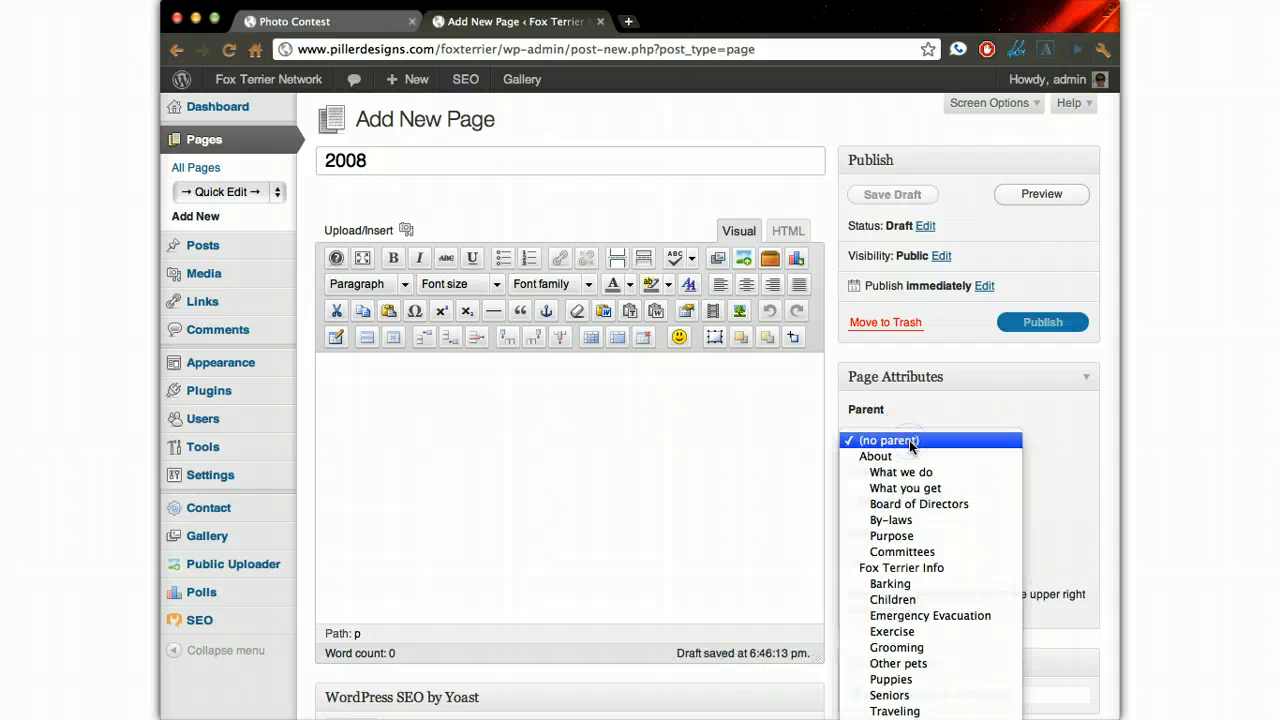
scroll(910, 445, "down", 6)
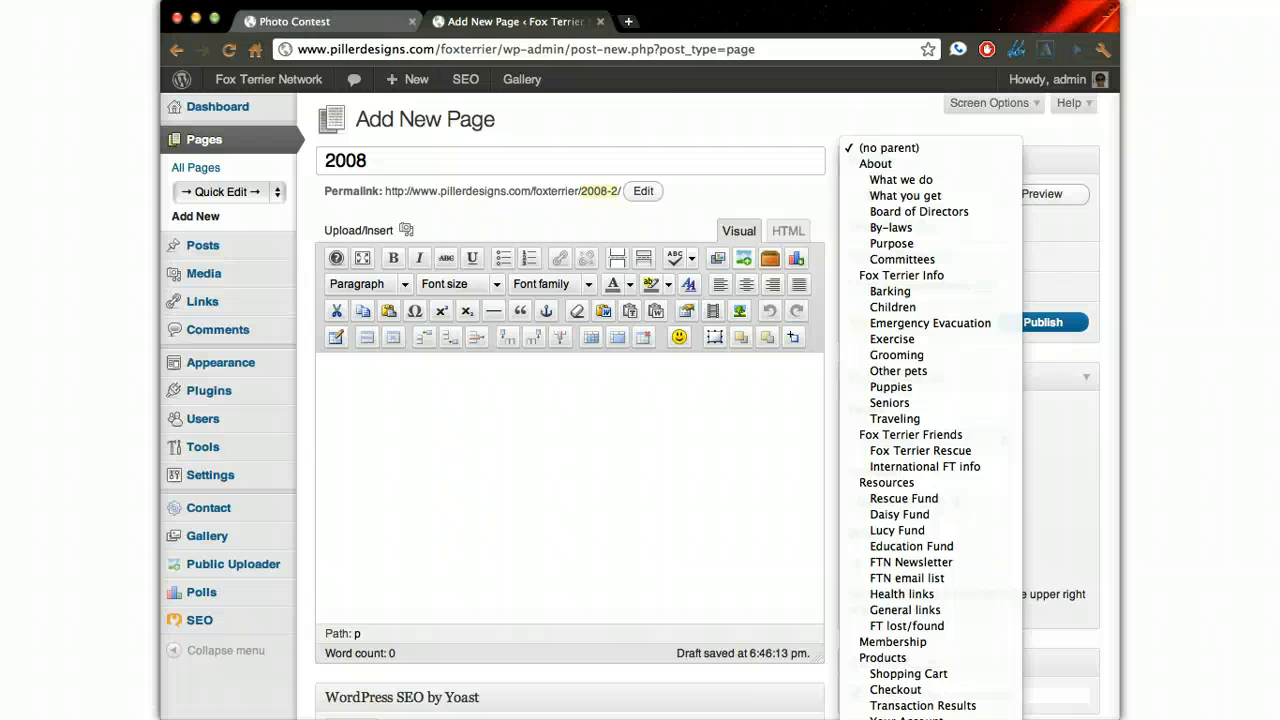
left_click(910, 716)
left_click(1030, 322)
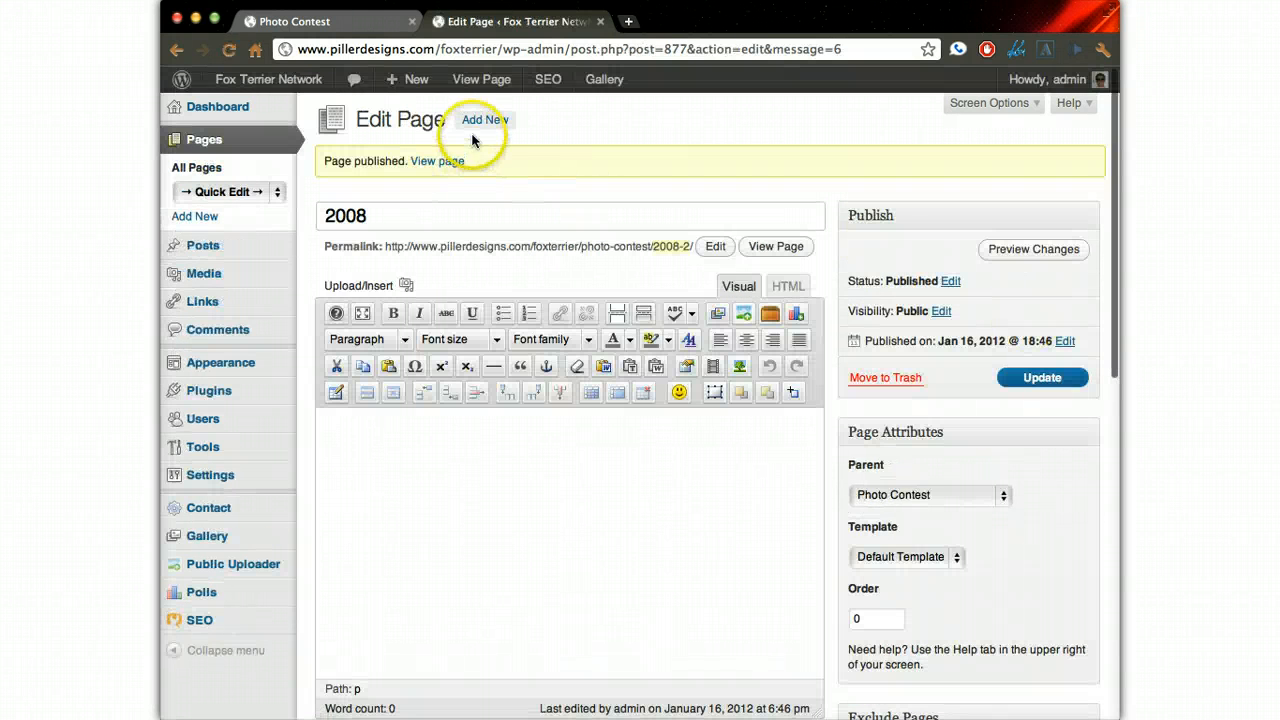
- Publish another new page titled Smooth with the 2008 page as its parent
left_click(485, 120)
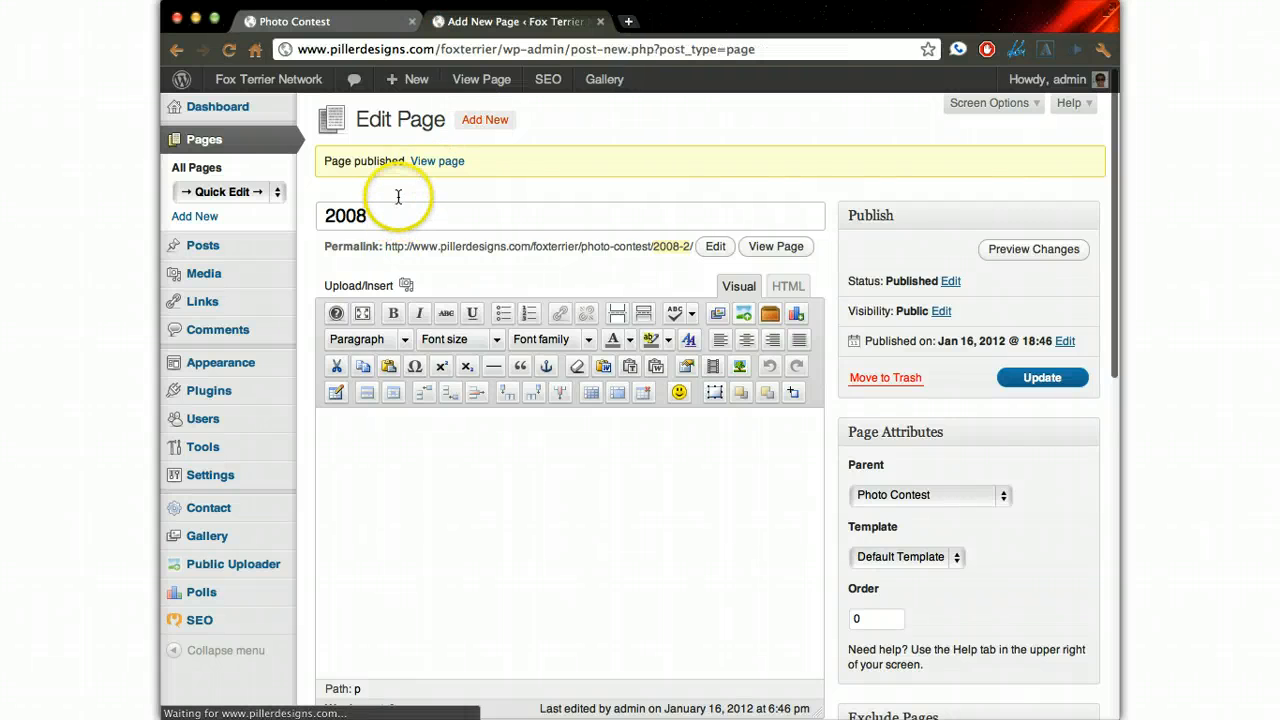
type("Smoo")
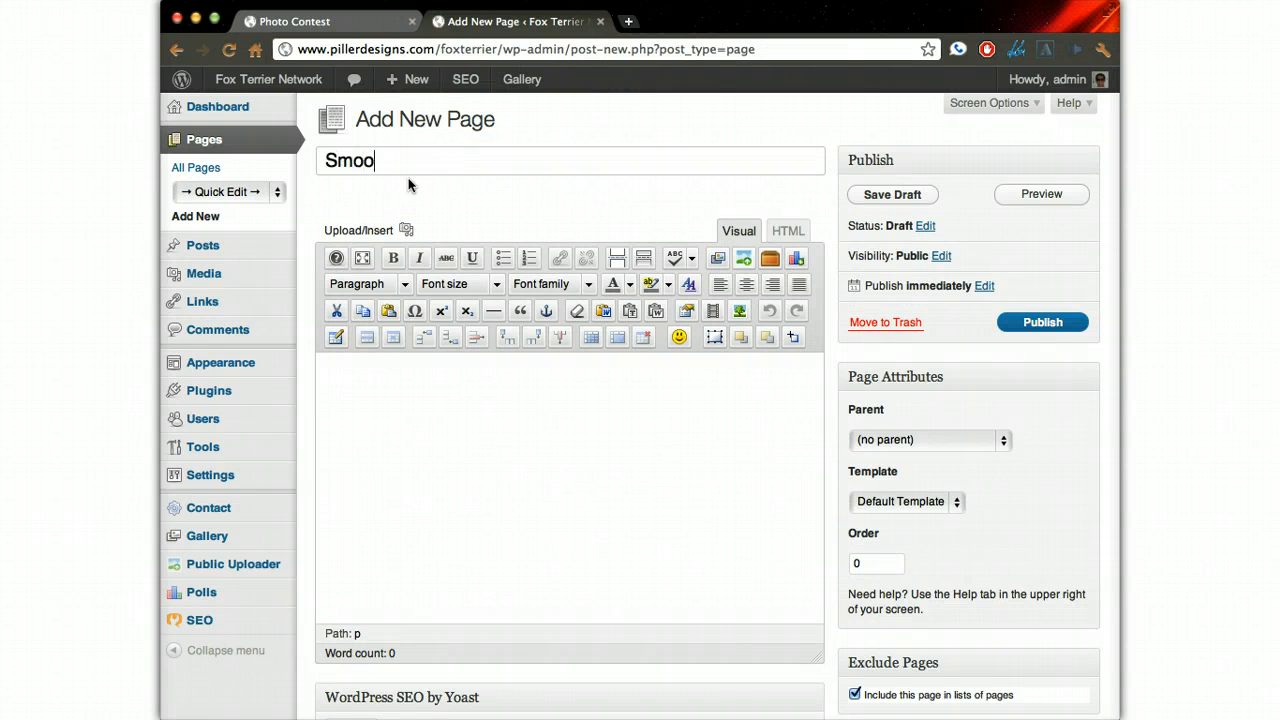
type("th")
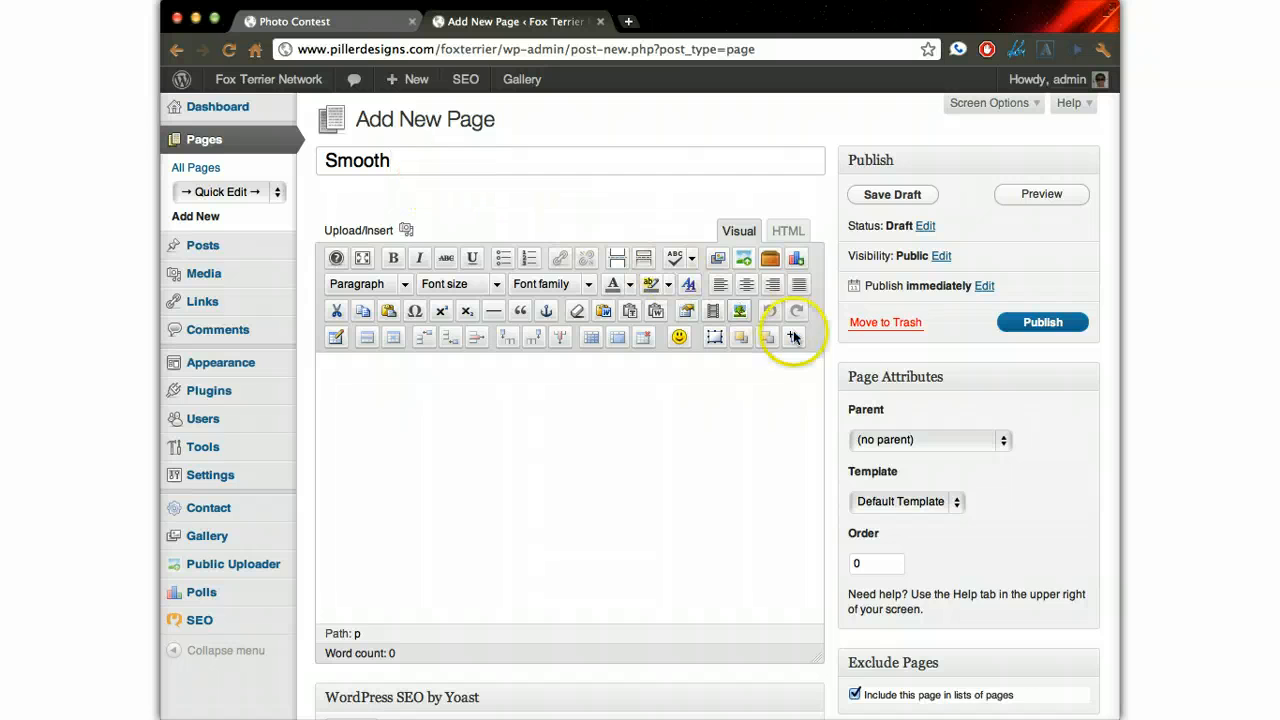
left_click(922, 440)
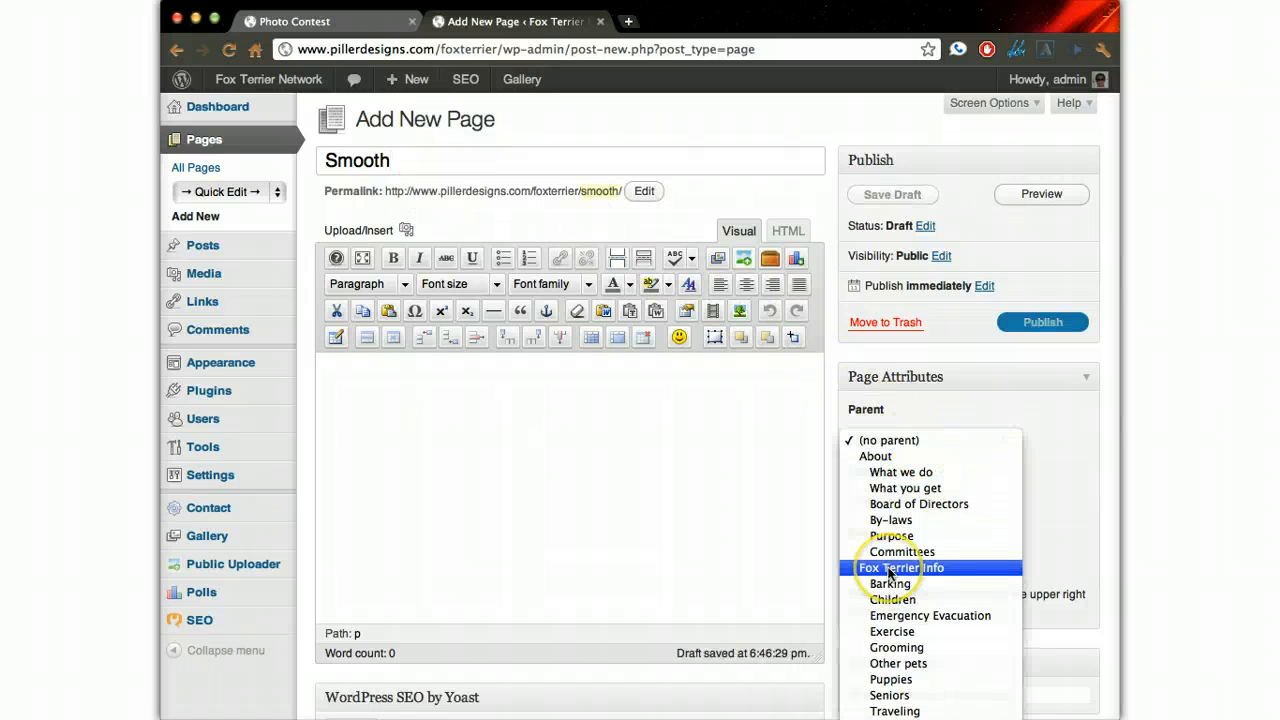
scroll(889, 572, "down", 3)
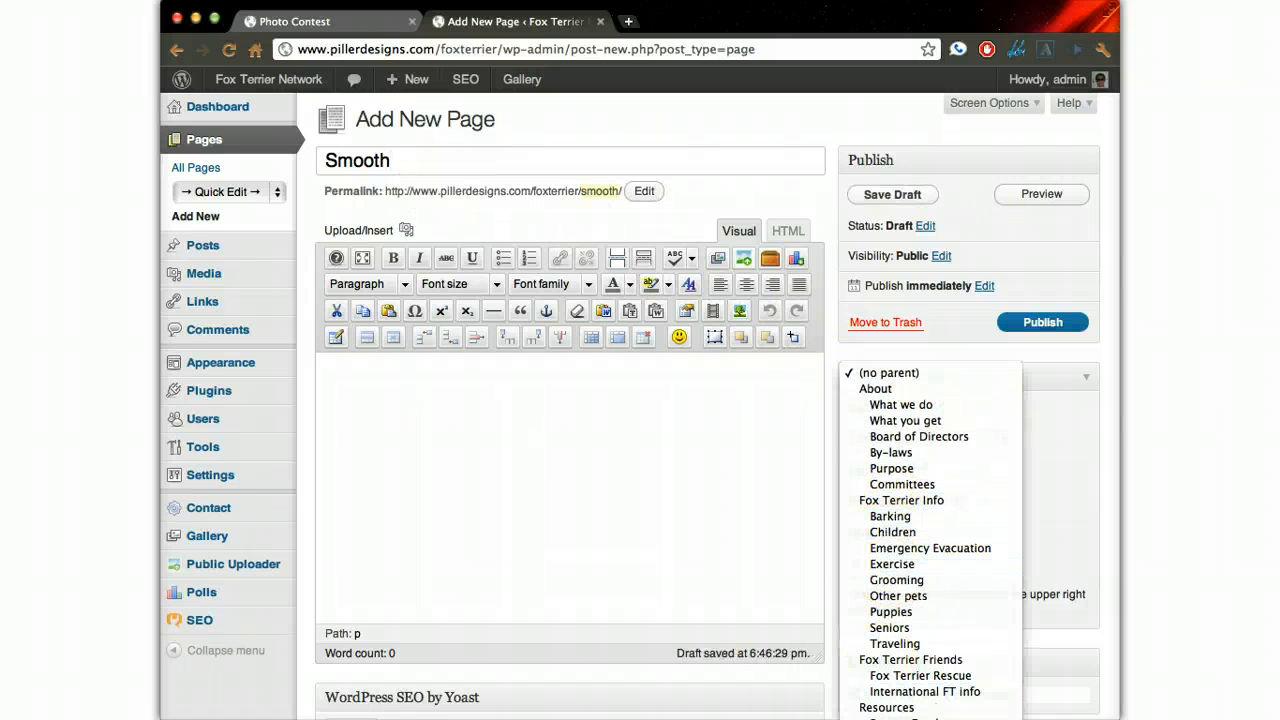
left_click(926, 612)
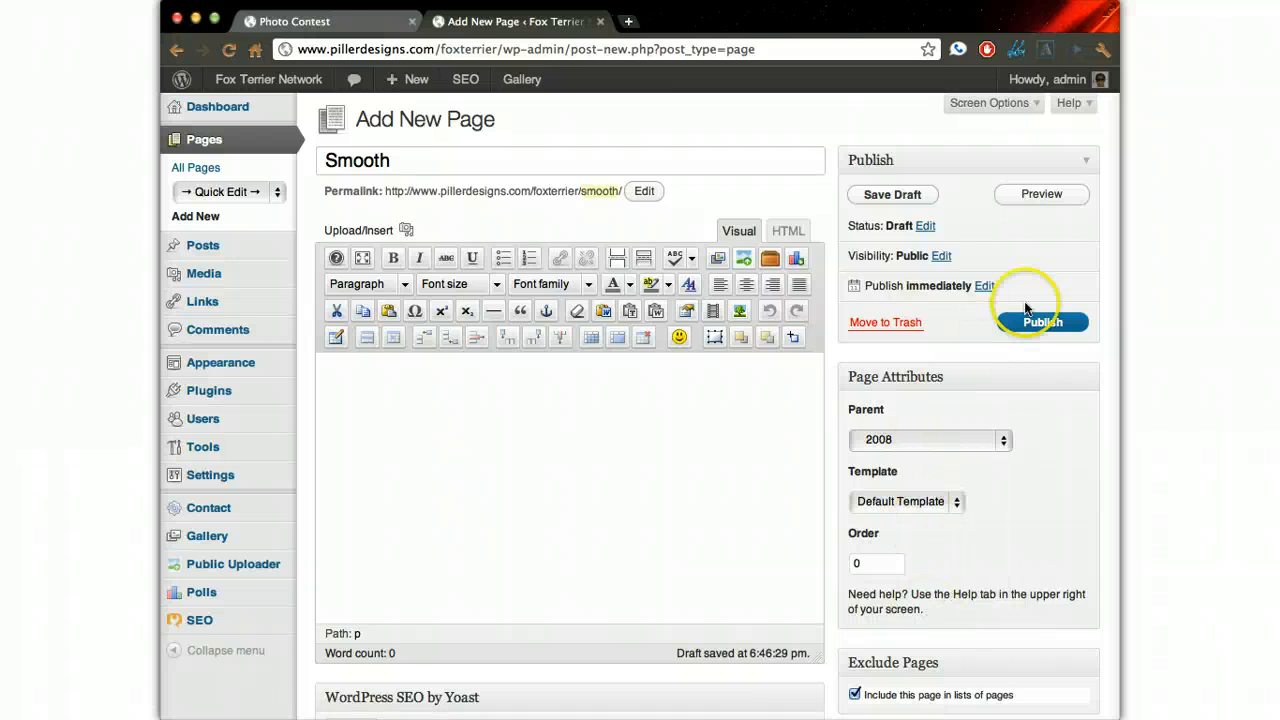
left_click(1043, 322)
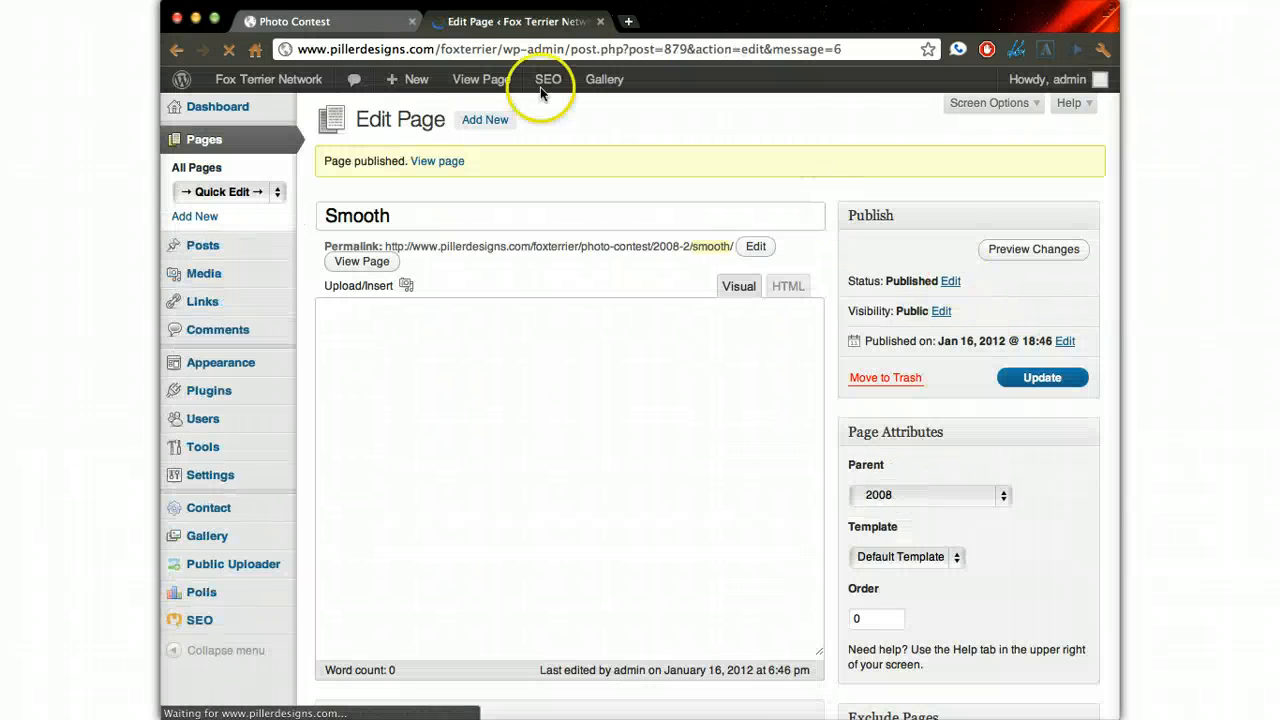
- Reload the live Photo Contest page and open the new Smooth page under 2008 from the site navigation
left_click(348, 28)
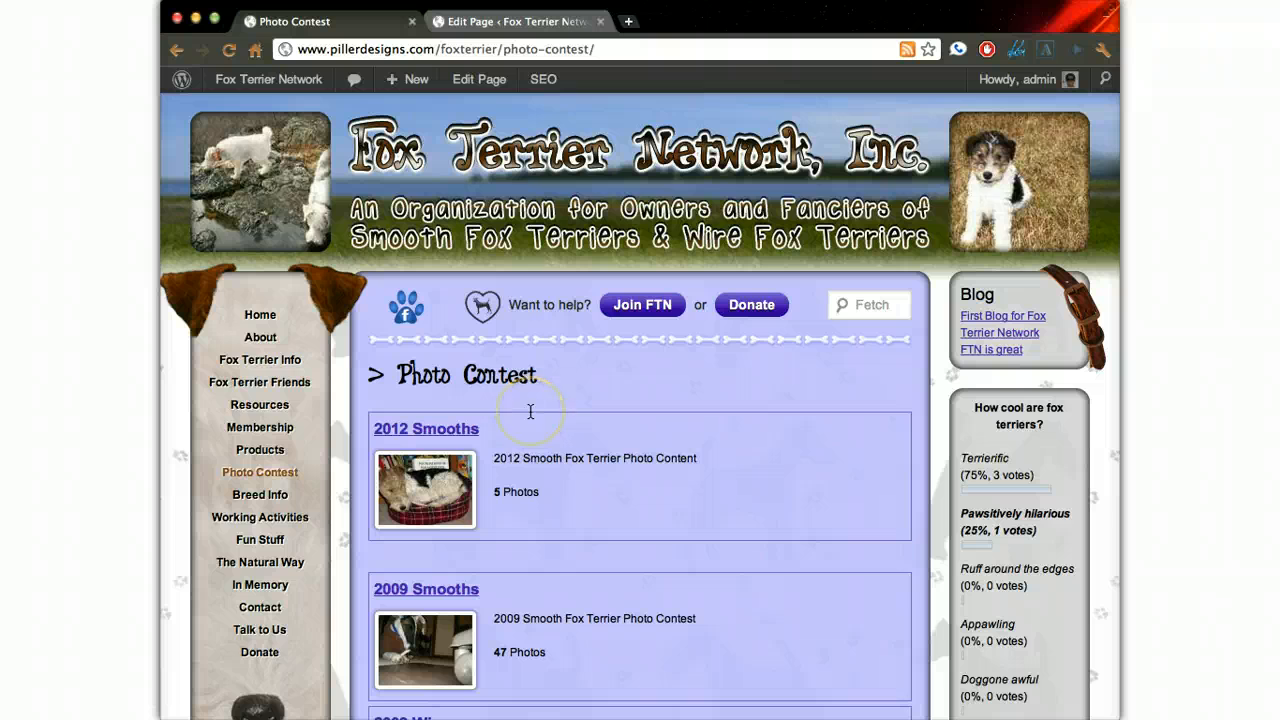
key("super+r")
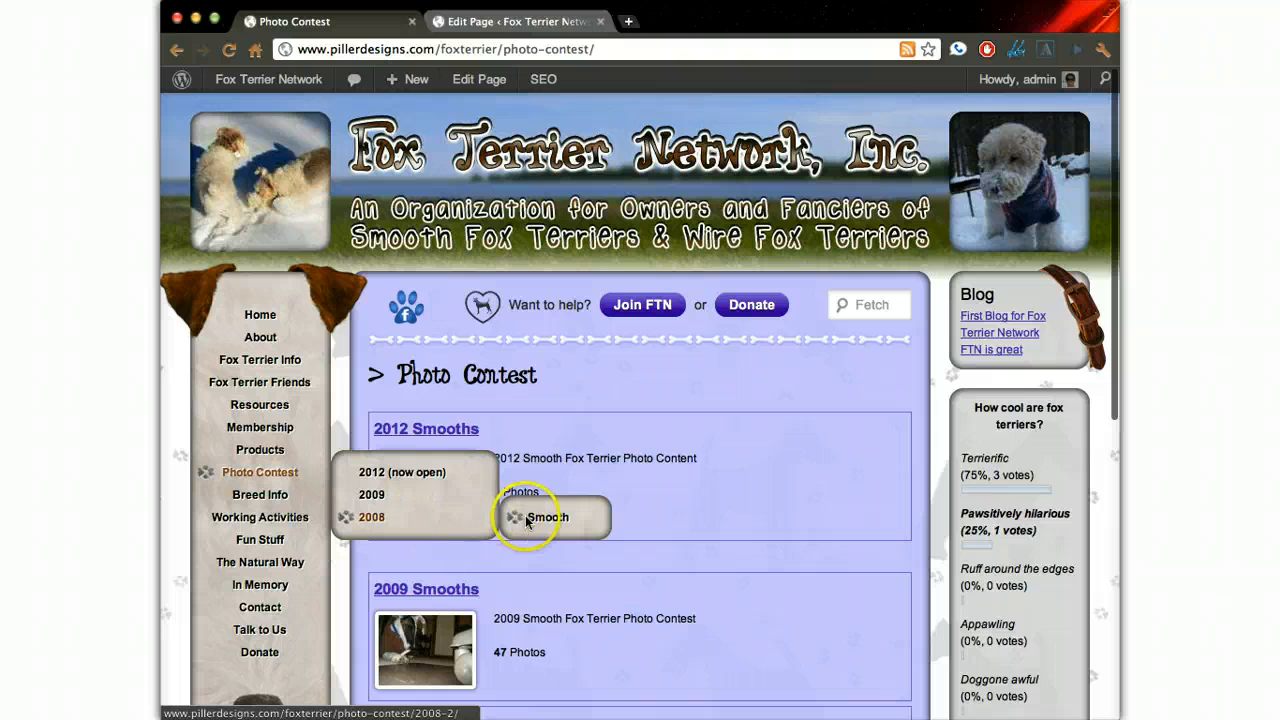
left_click(543, 519)
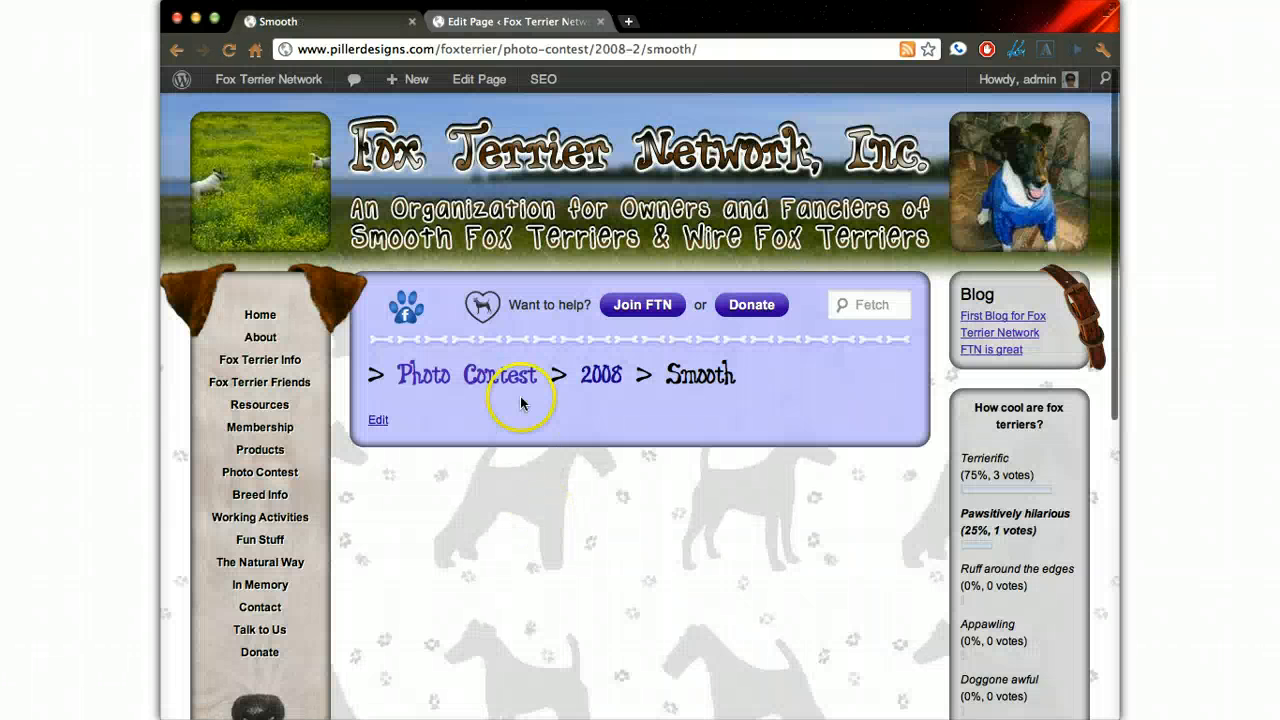
- Return to the admin area and select 2008sft.zip from the Desktop for a gallery zip-file upload
left_click(513, 22)
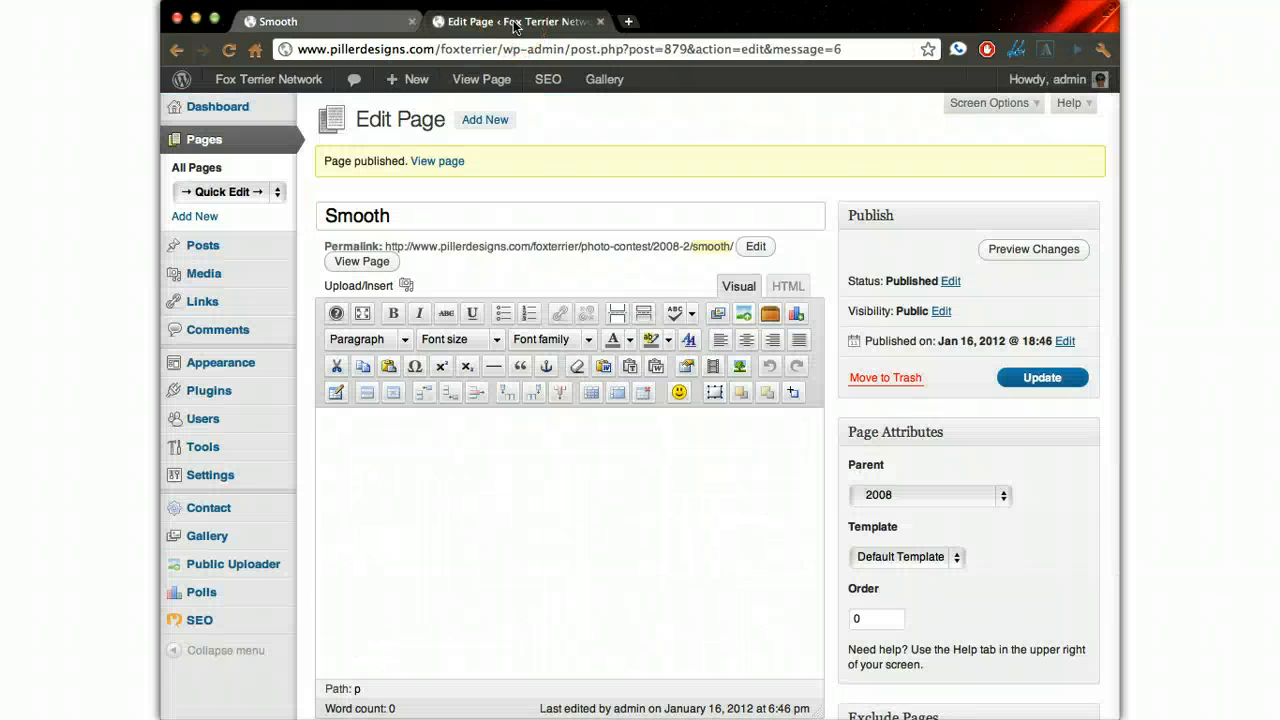
mouse_move(241, 538)
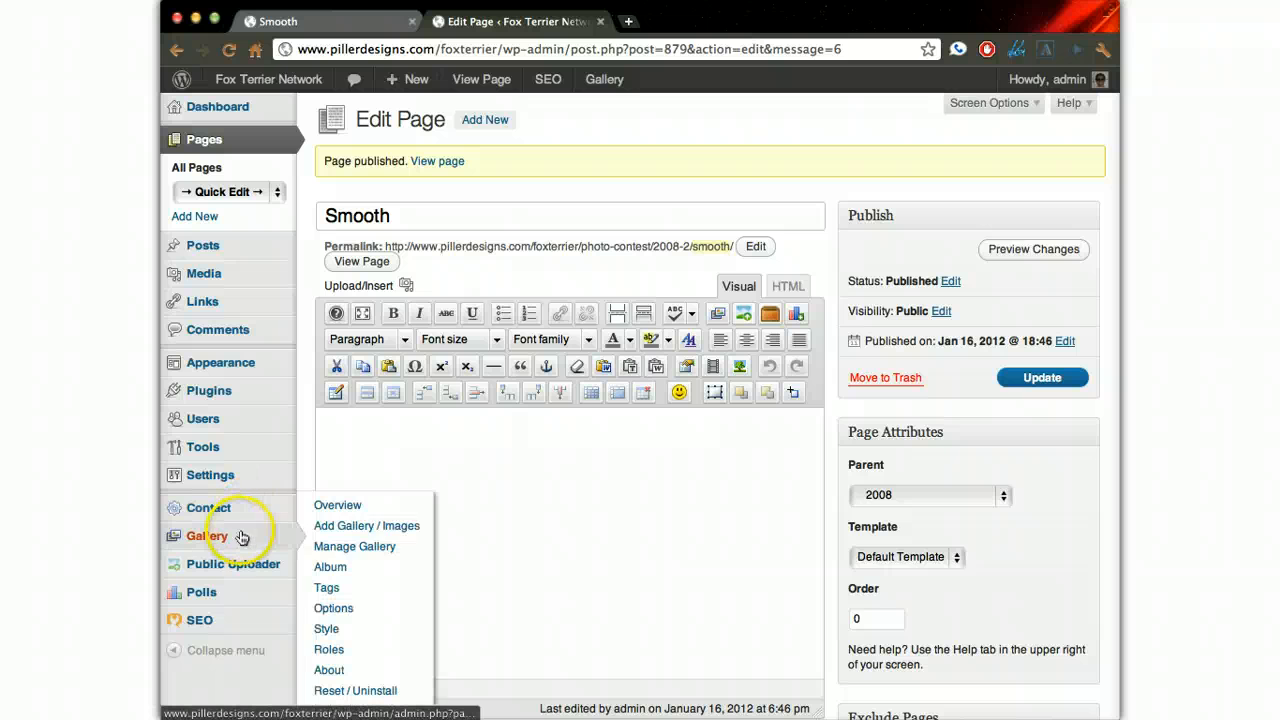
left_click(341, 528)
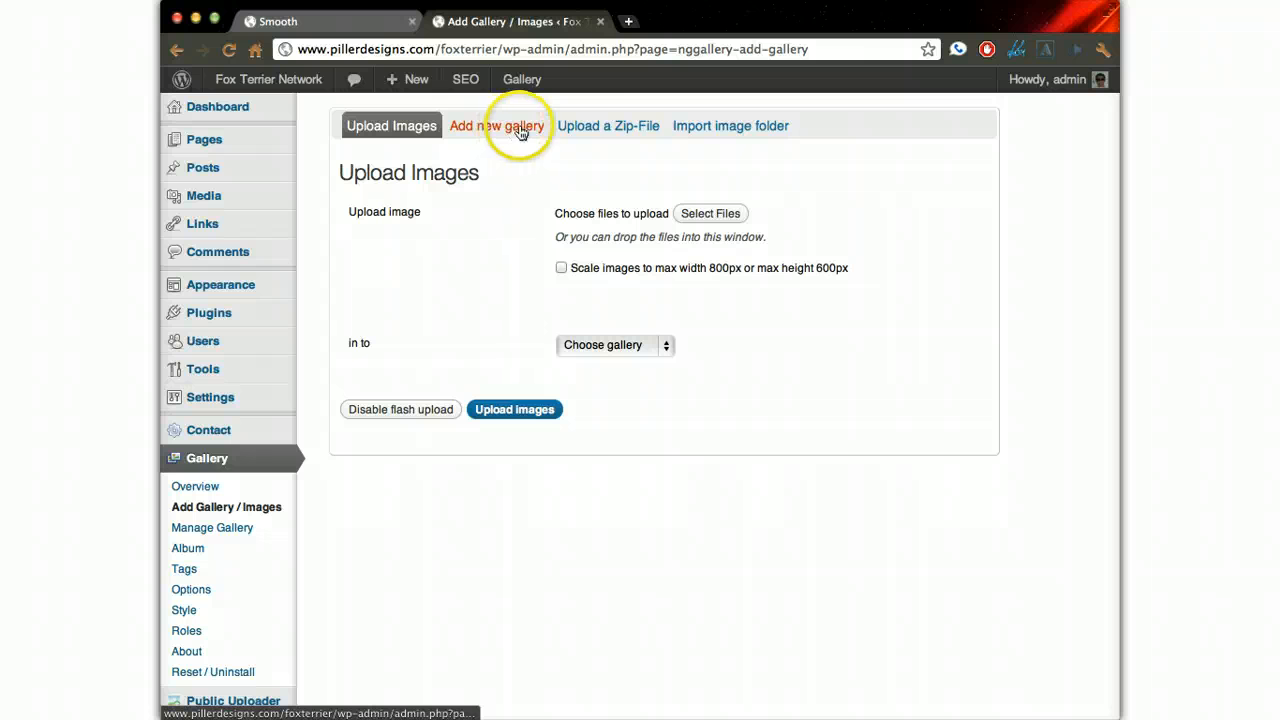
left_click(613, 131)
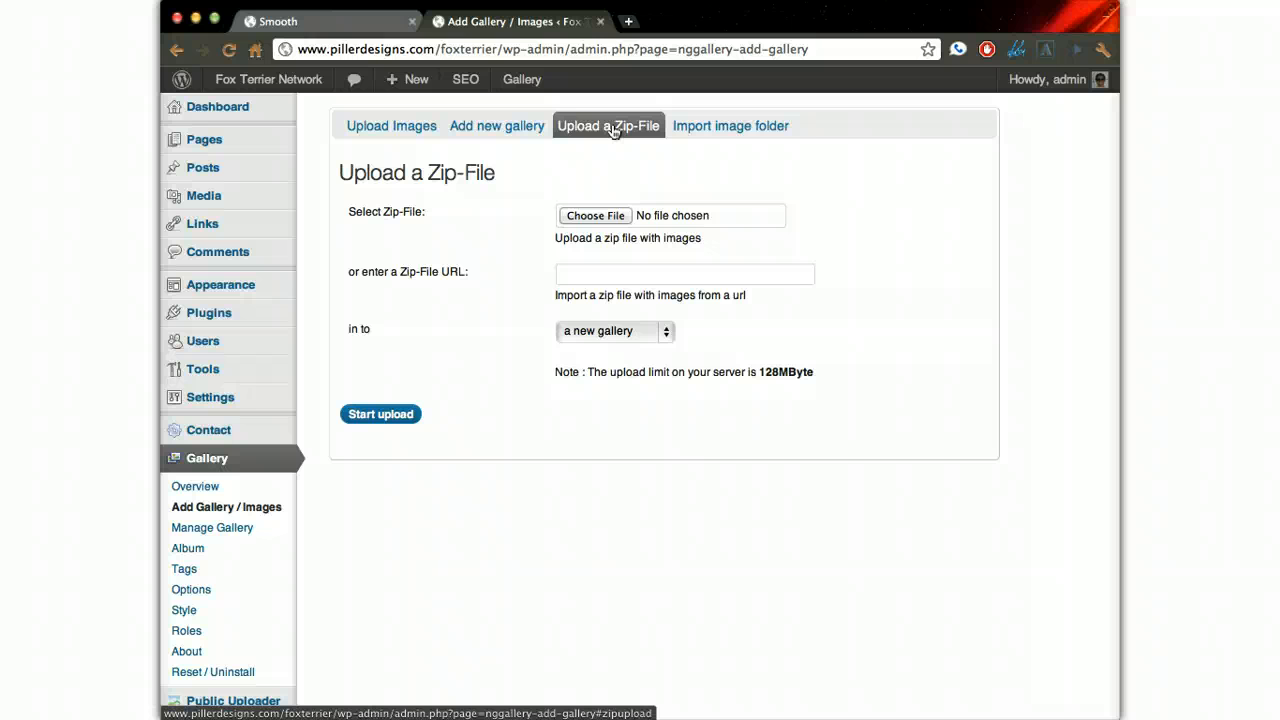
left_click(611, 216)
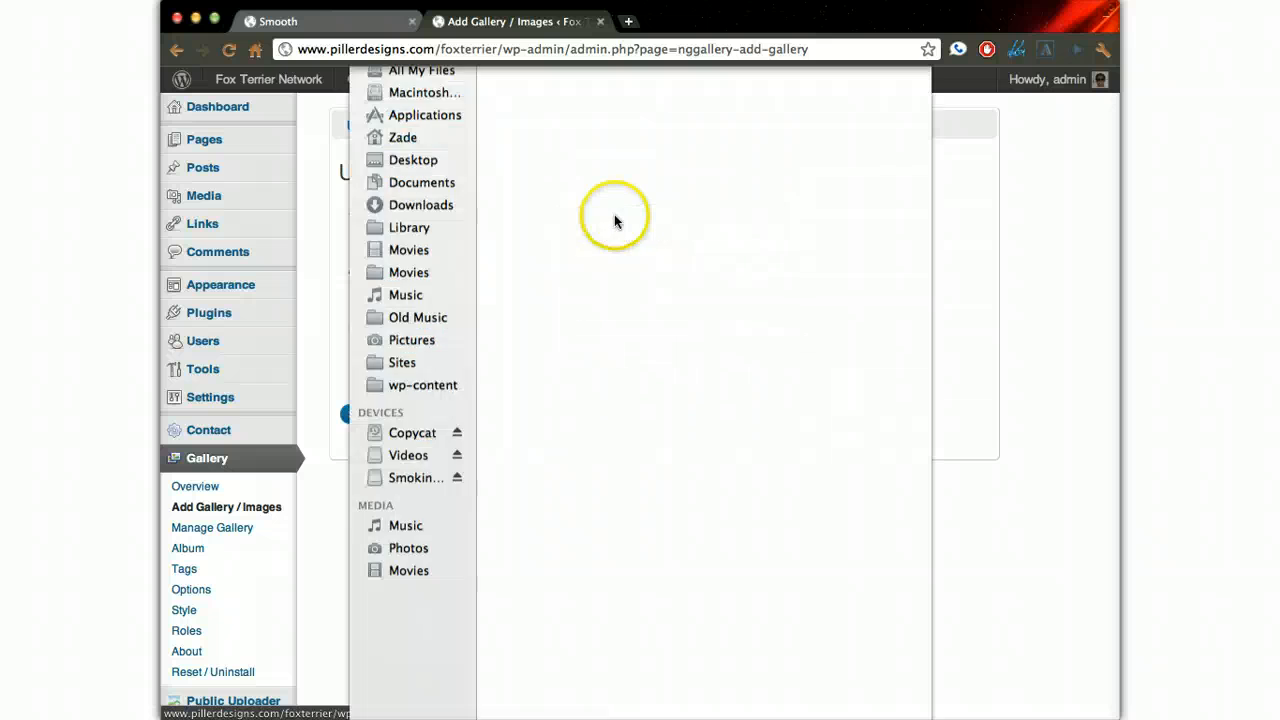
left_click(571, 130)
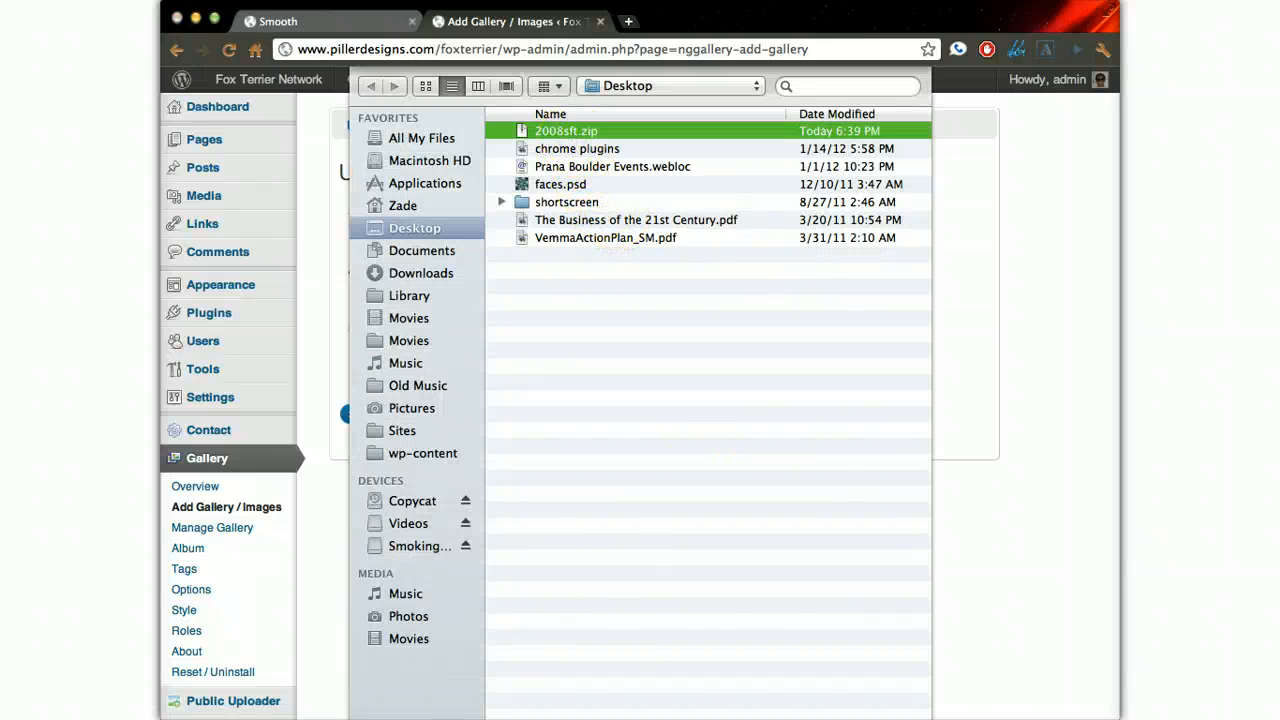
left_click(878, 718)
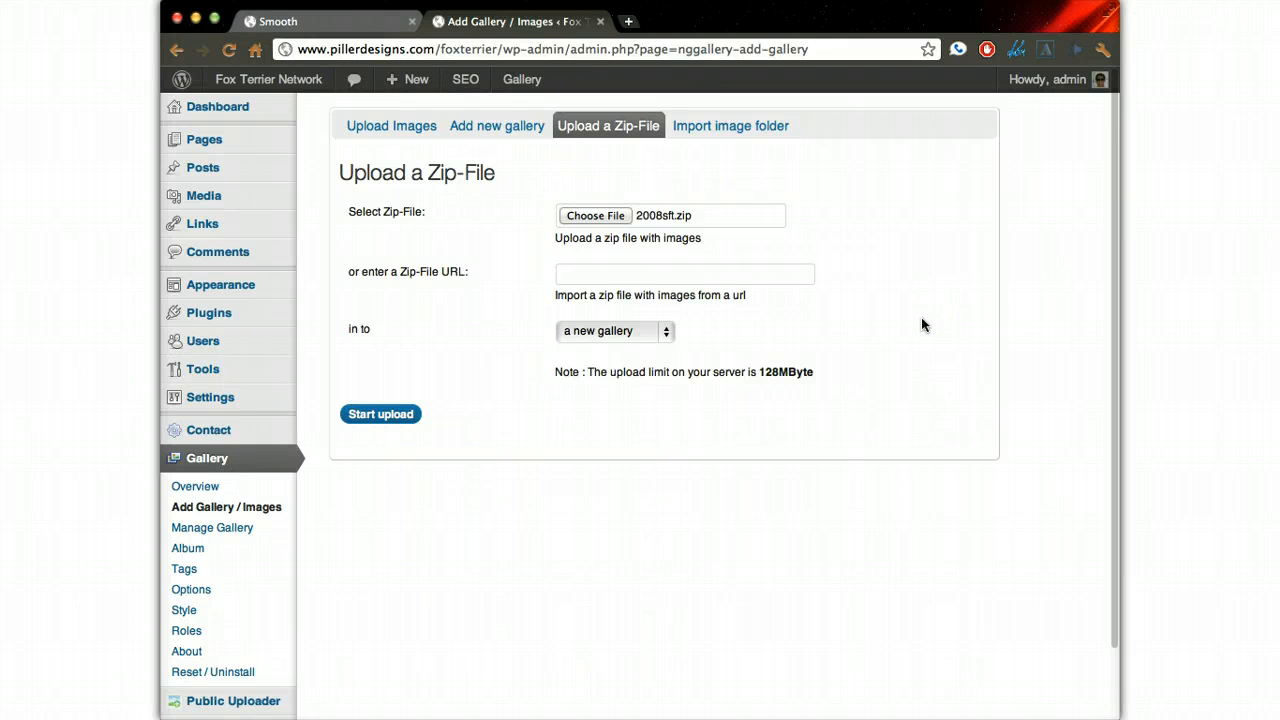
- Keep a new gallery as the destination and upload the zip file of images
left_click(630, 337)
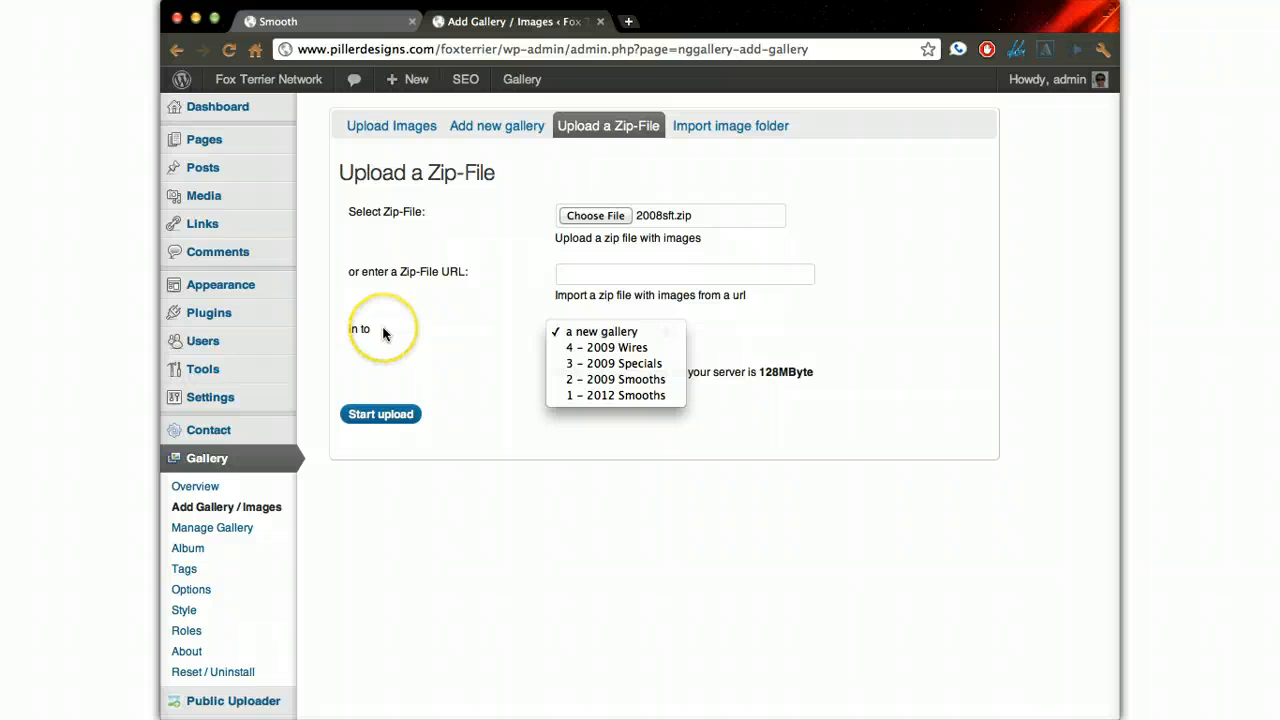
left_click(383, 332)
left_click(380, 414)
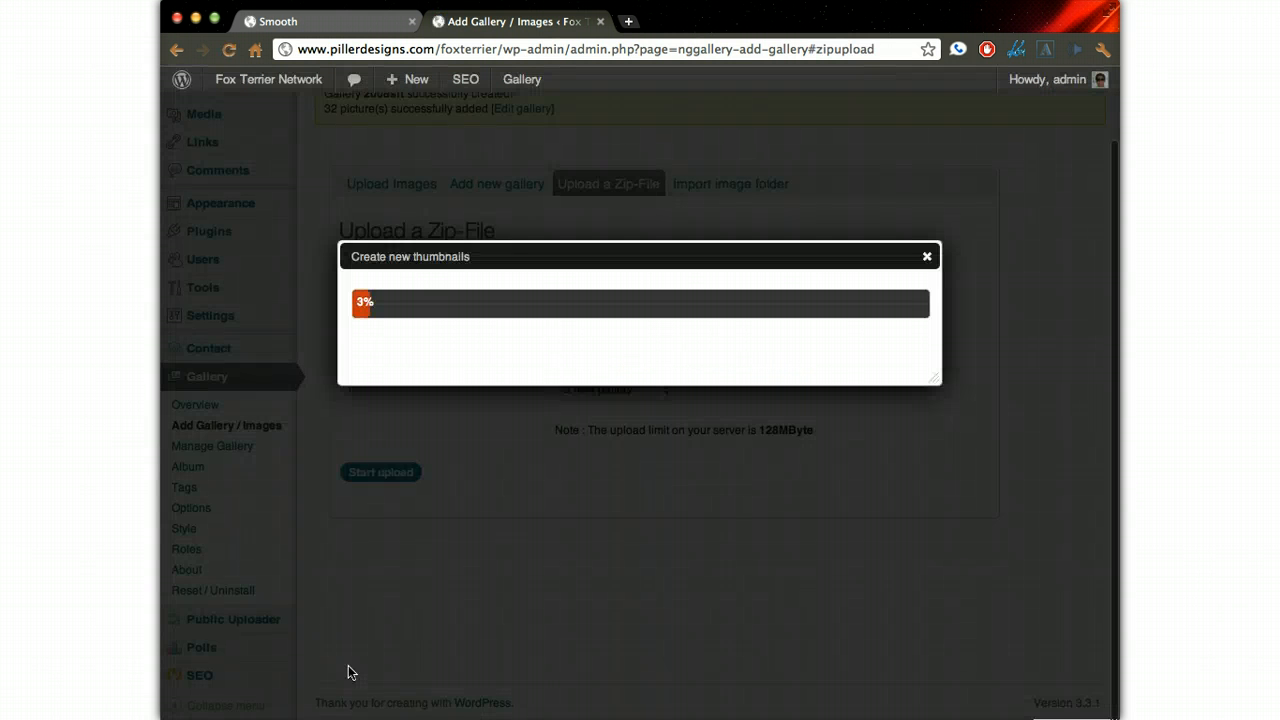
left_click(765, 492)
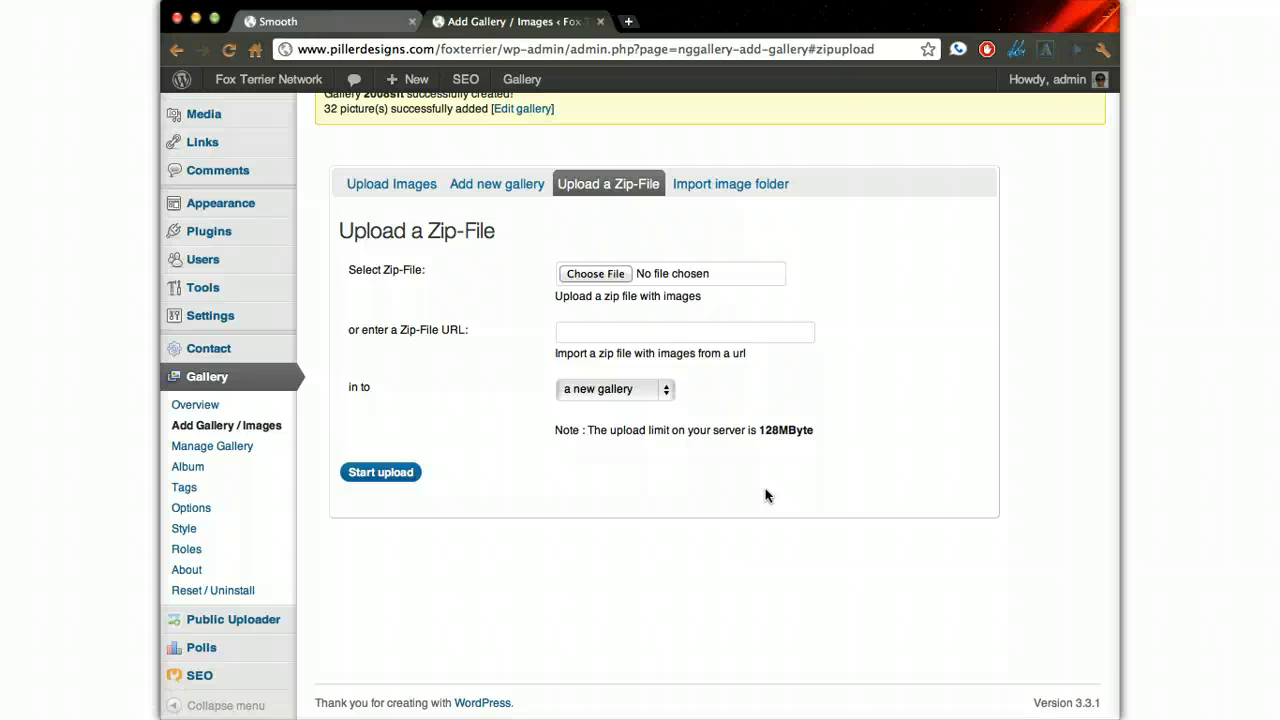
- Open the newly created gallery for editing and set its title to 2008 Smooths
scroll(765, 490, "up", 2)
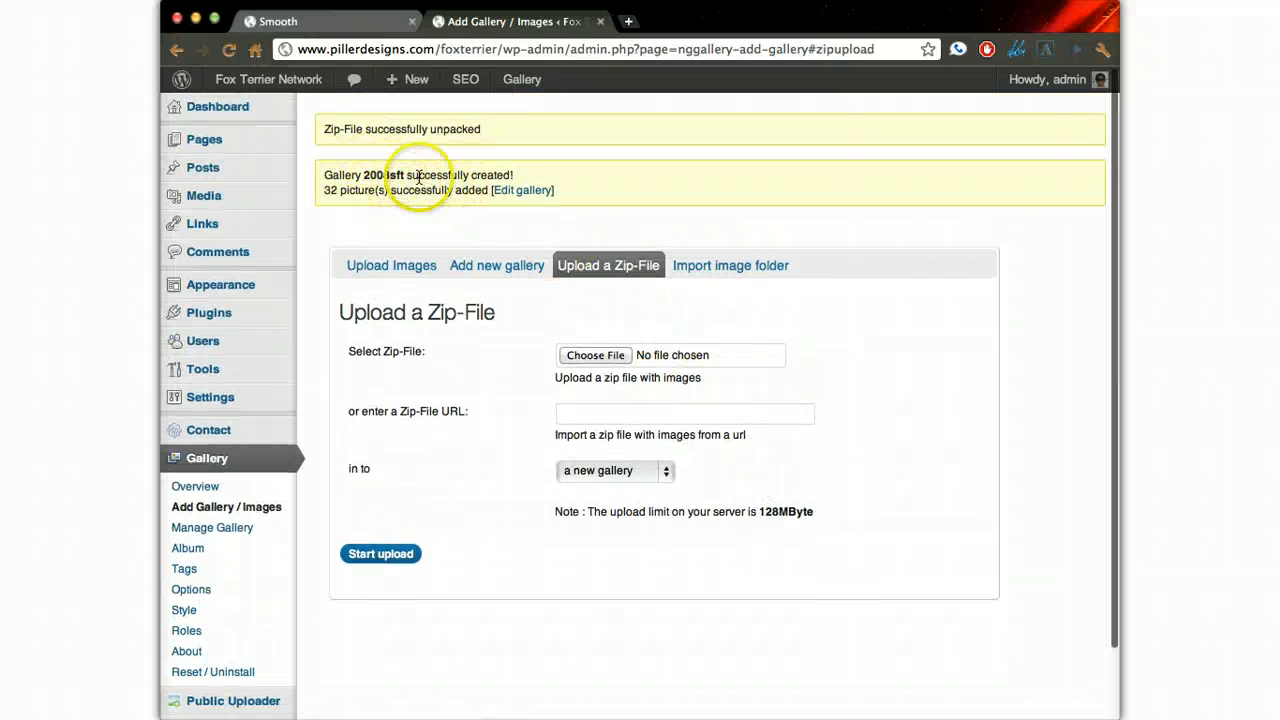
left_click(517, 190)
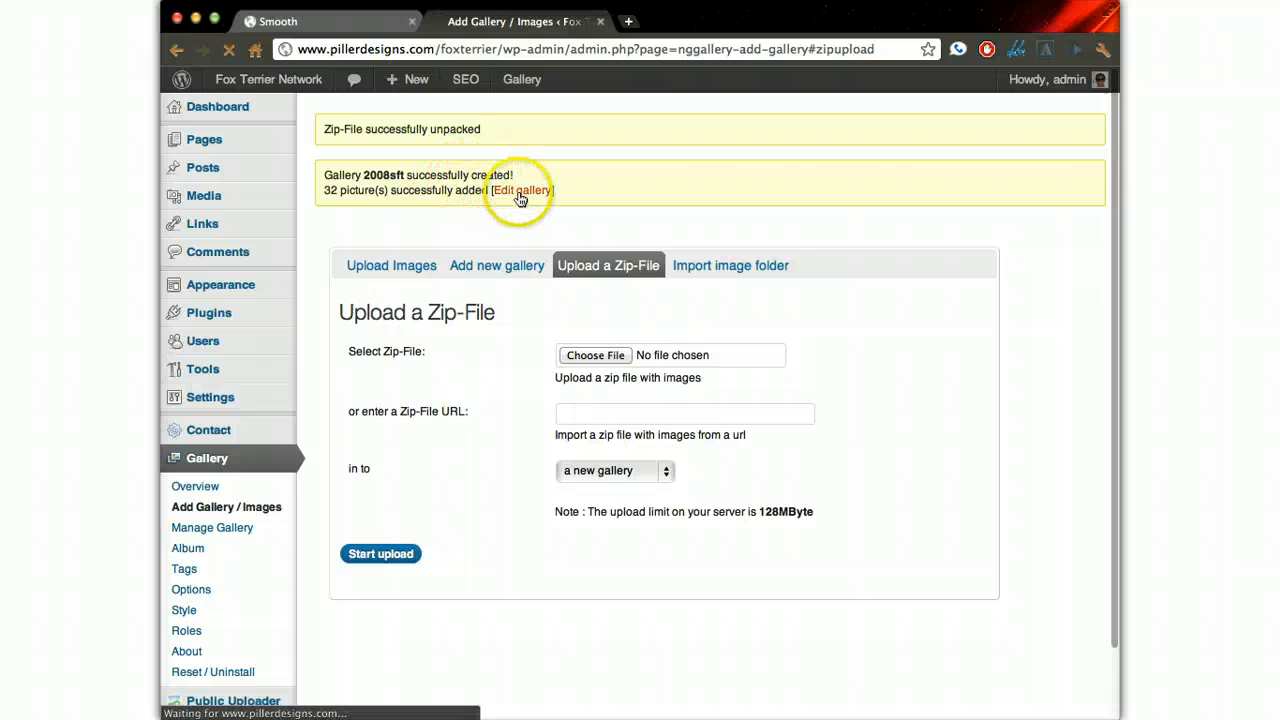
left_click(545, 202)
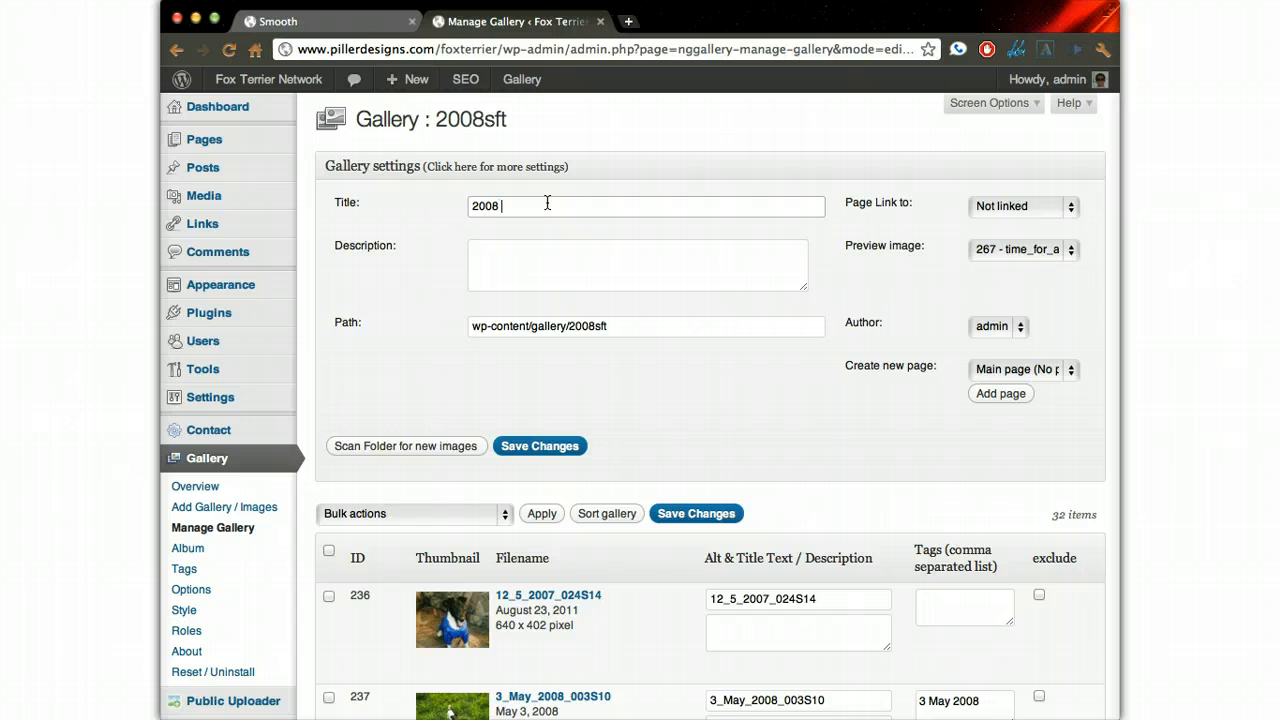
type("2008 Smooths")
key("Tab")
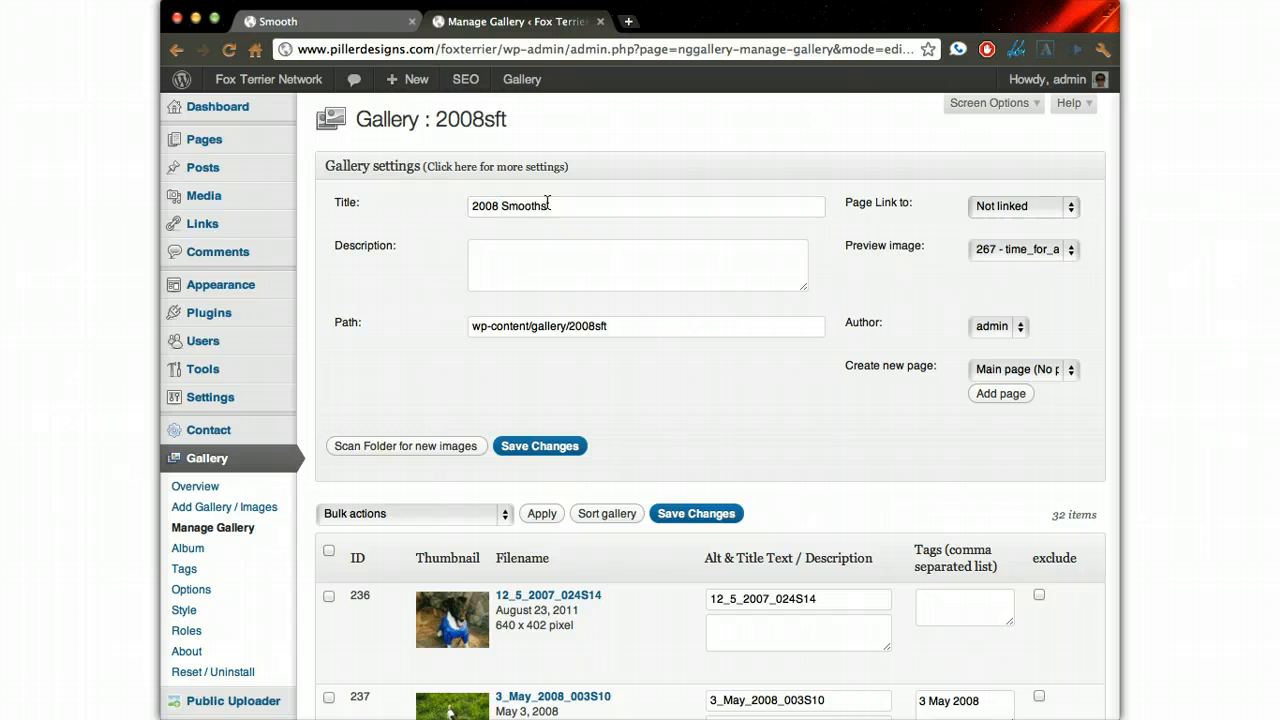
- Enter "2008 Smooth Fox Terrier Photo Contest" as the gallery's description
left_click(545, 205)
left_click(488, 257)
type("2008 Smooth Fox Terrier Photo Contest")
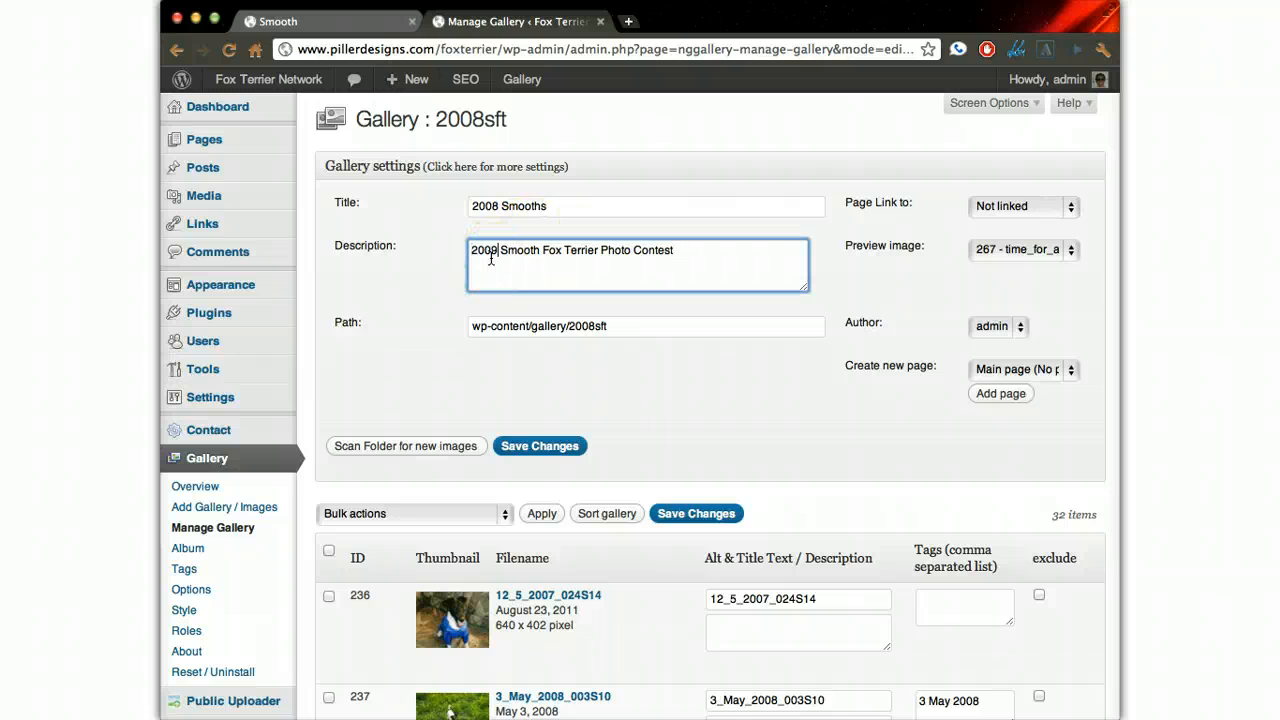
key("BackSpace")
type("8")
- Open the 2012 Smooth photo contest page on the live site and view its photos as a slideshow
left_click(371, 21)
mouse_move(318, 478)
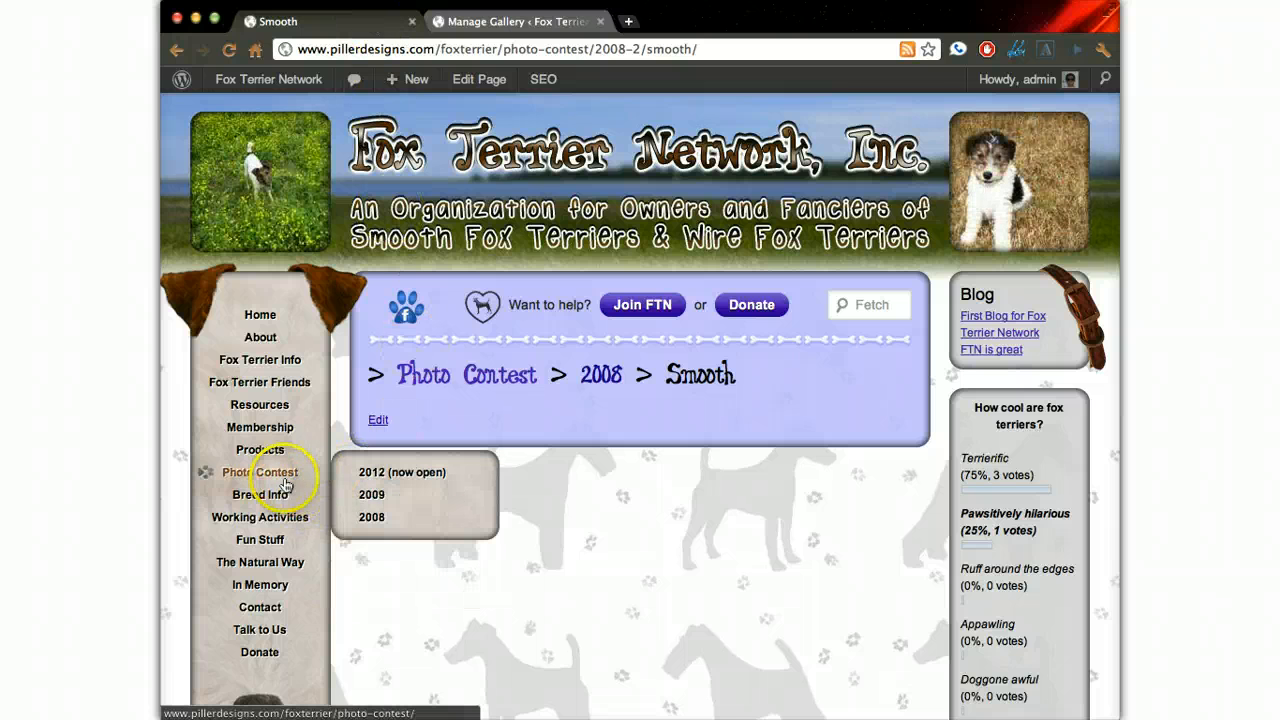
left_click(370, 476)
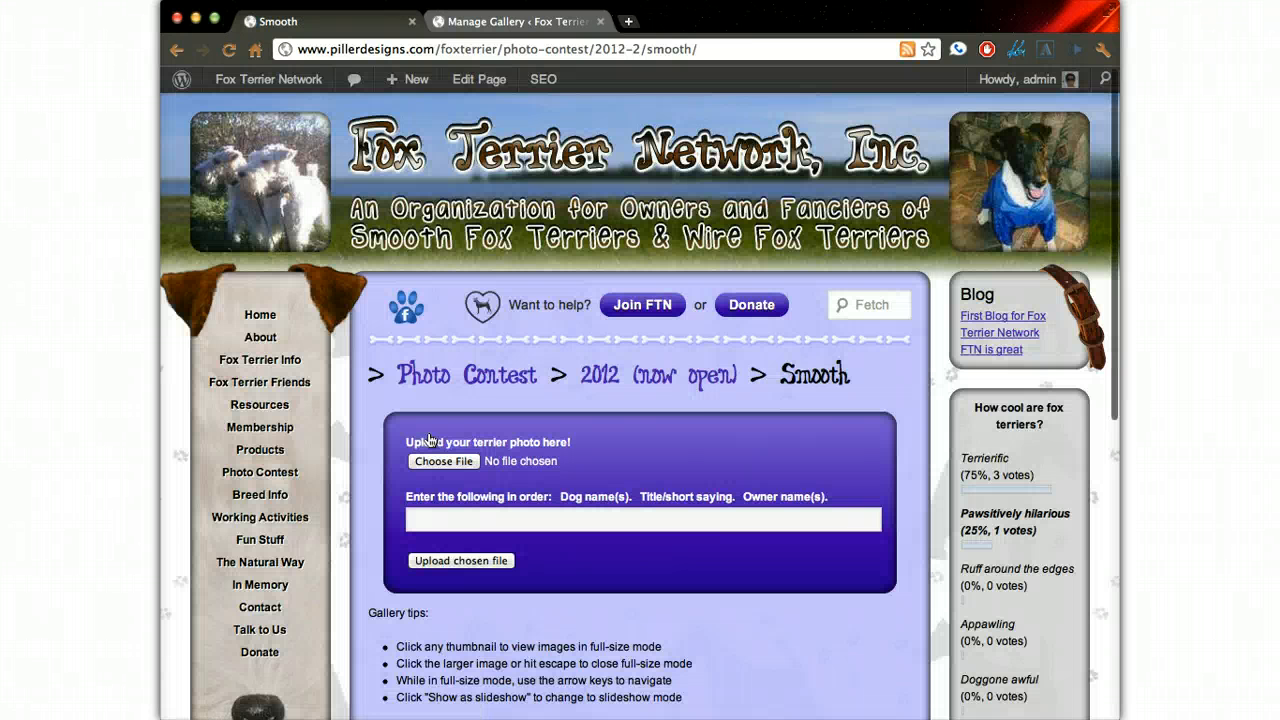
scroll(609, 505, "down", 5)
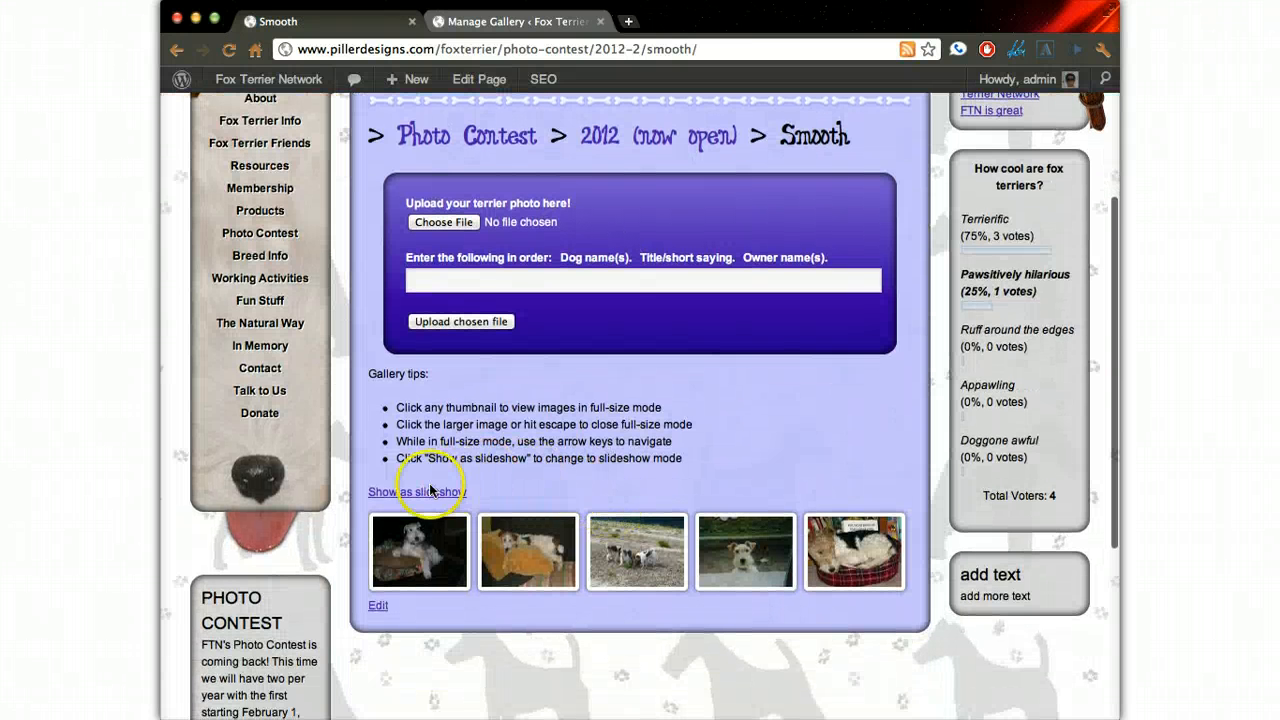
left_click(430, 490)
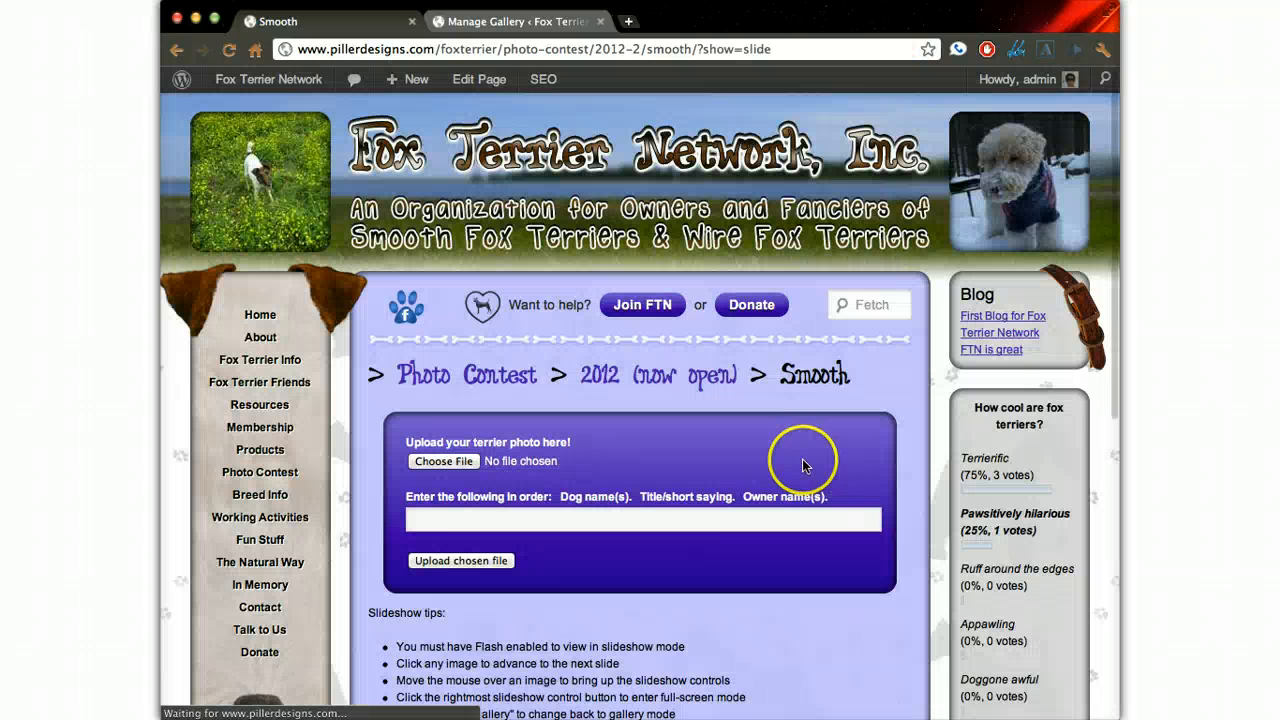
scroll(805, 465, "down", 6)
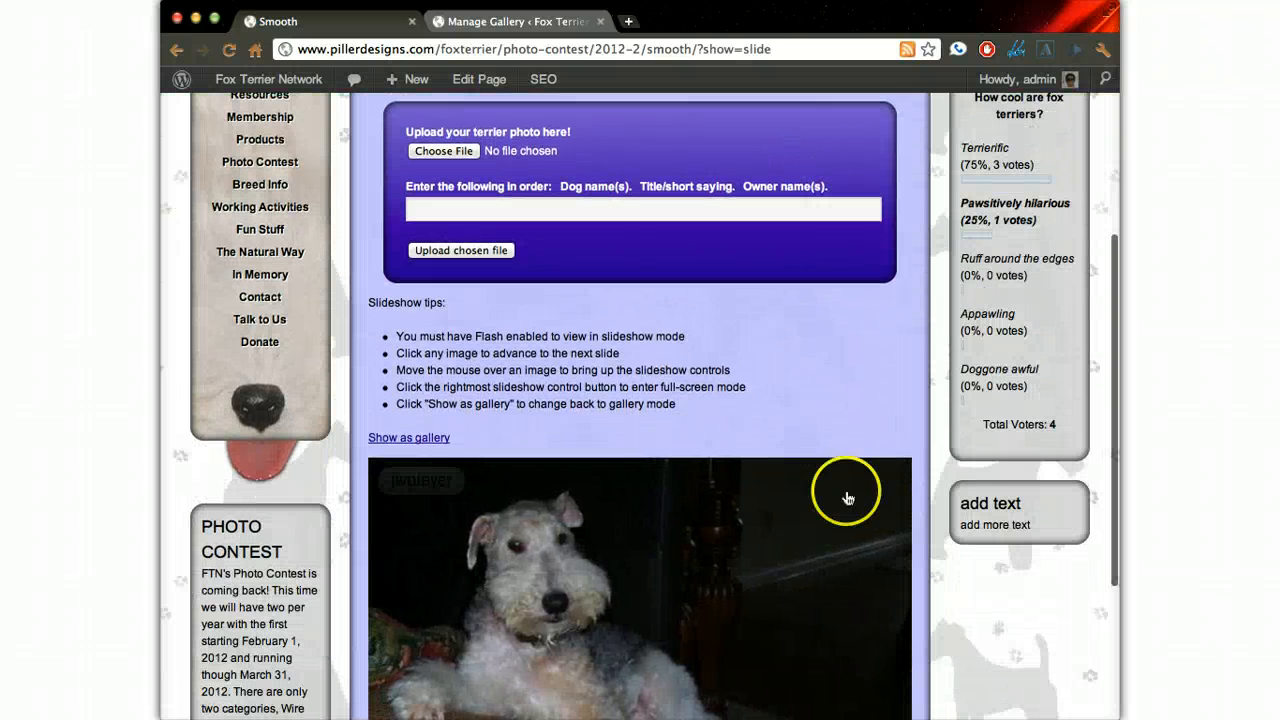
scroll(951, 586, "down", 5)
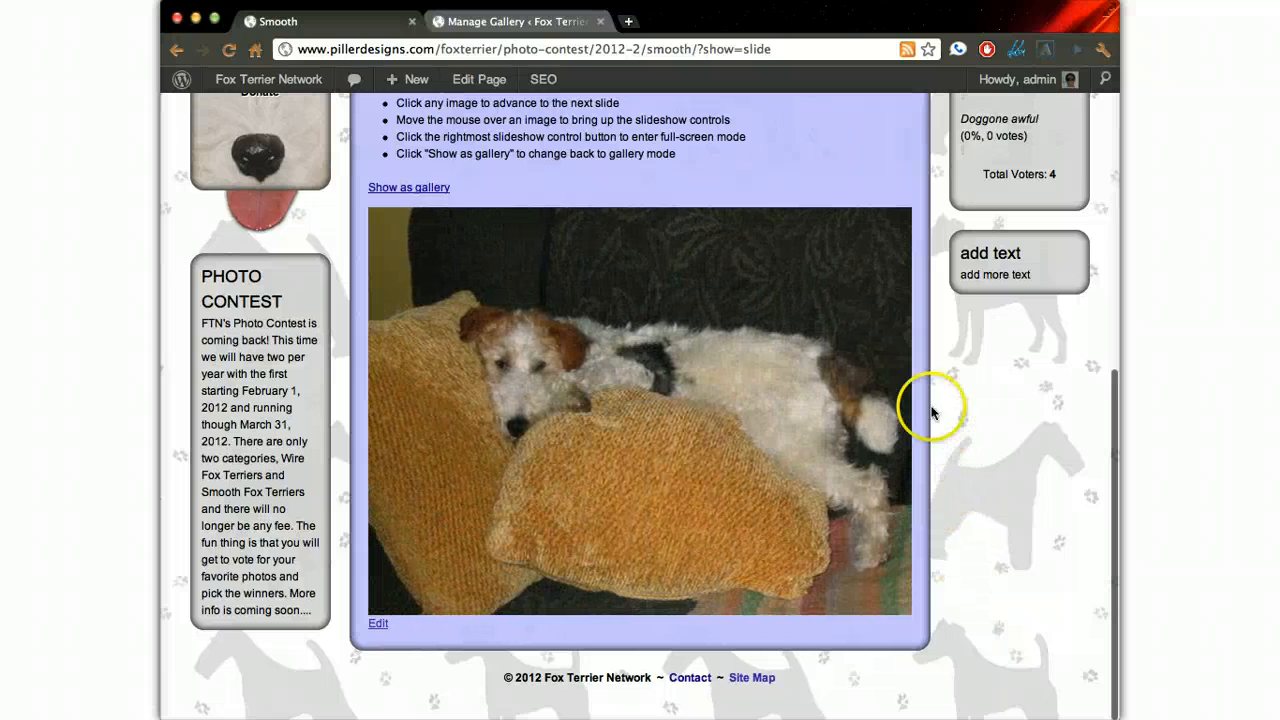
mouse_move(511, 286)
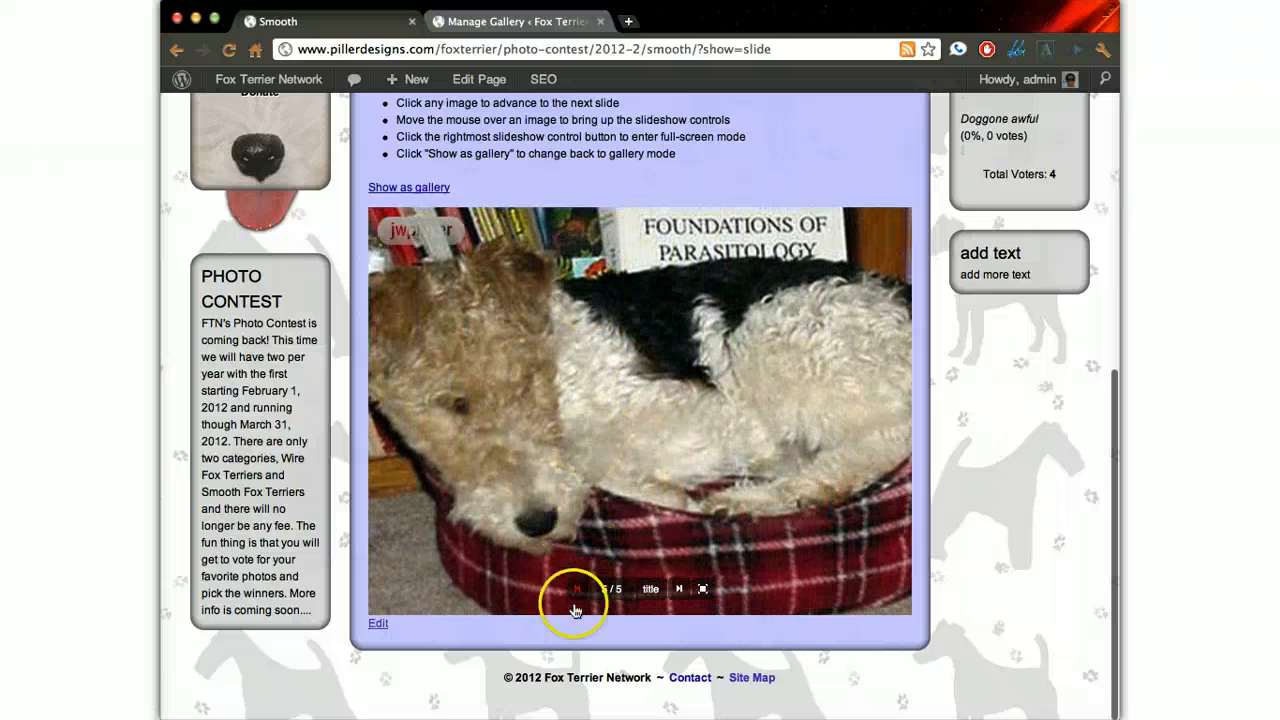
- Return to the 2008 Smooths gallery settings, link the gallery to the Smooth page, and save the changes
left_click(511, 21)
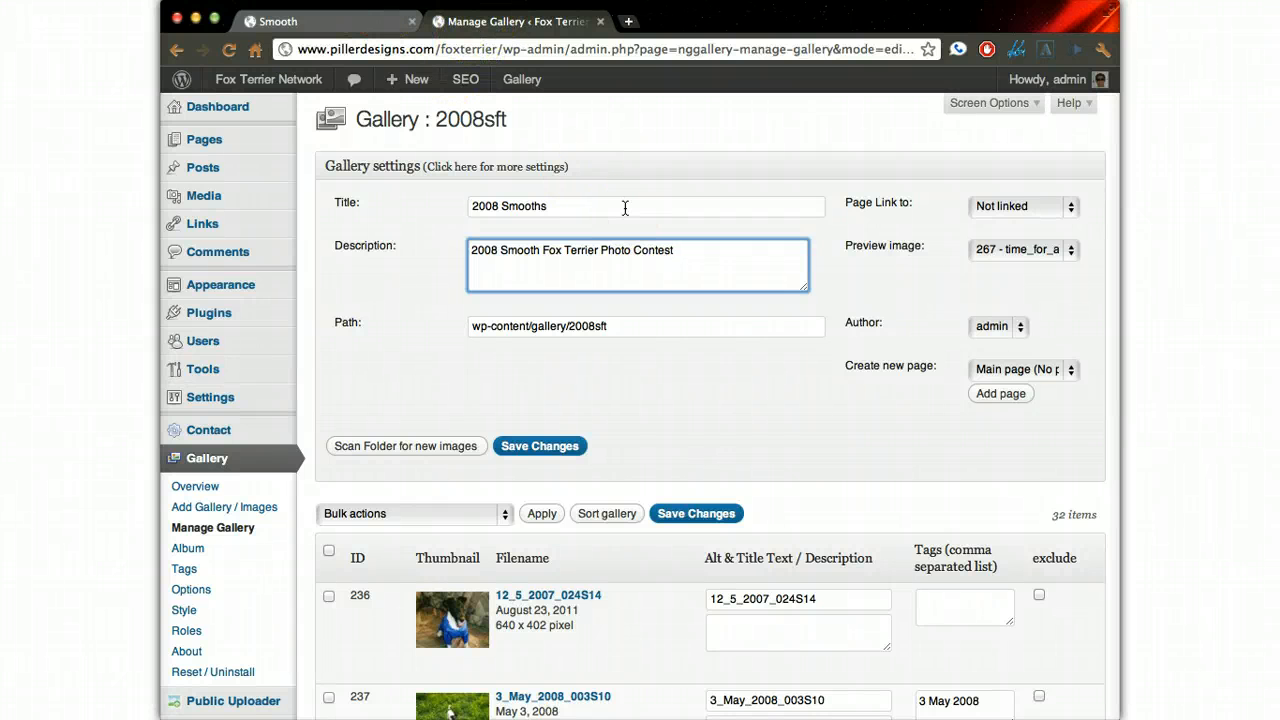
left_click(995, 210)
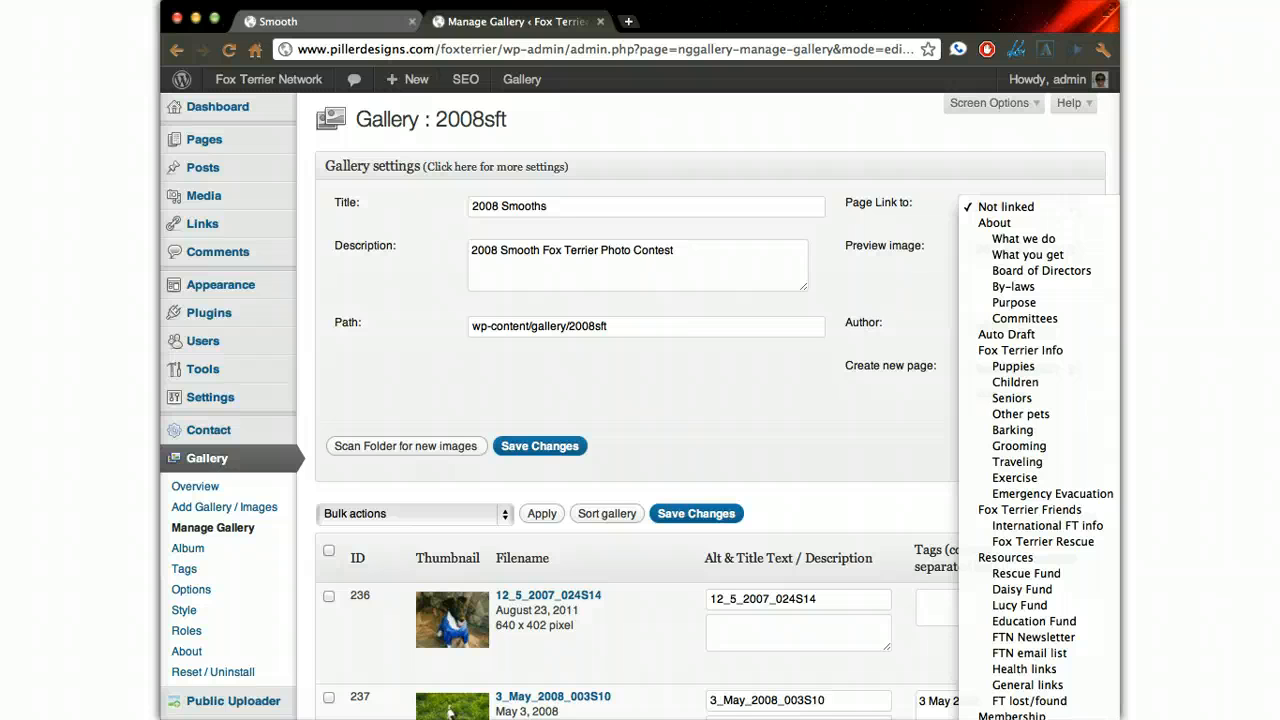
left_click(1014, 718)
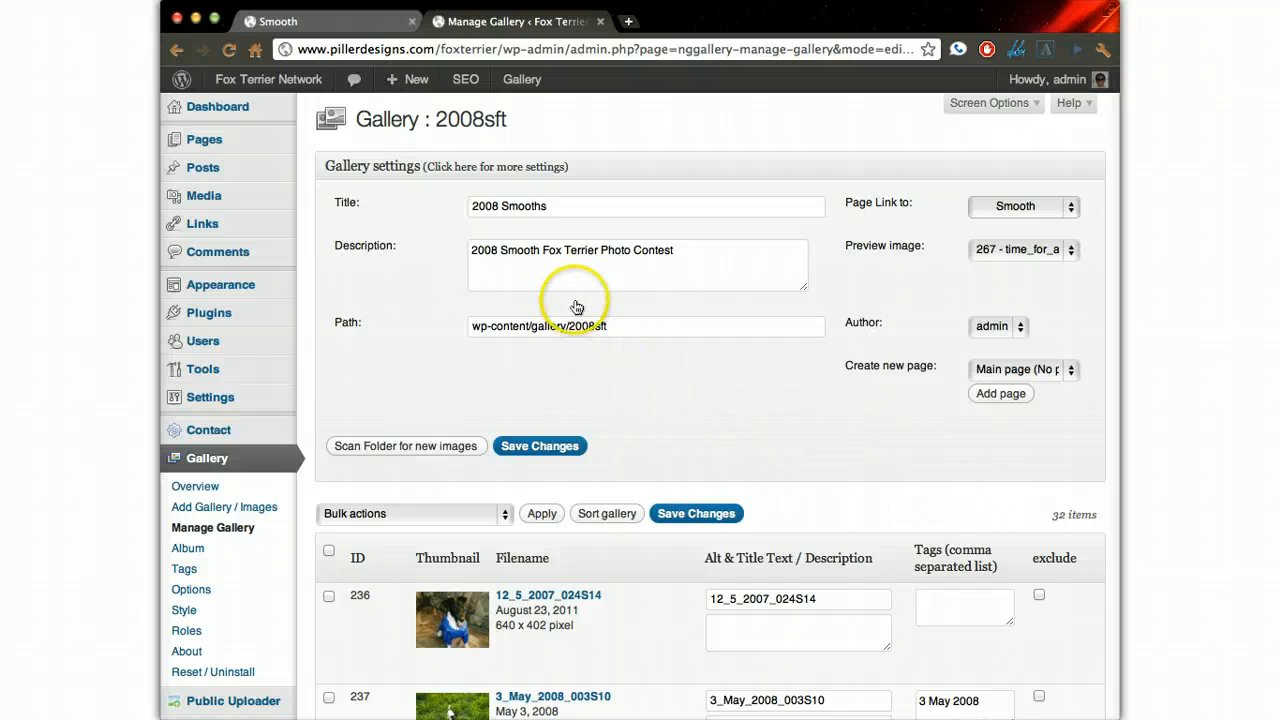
left_click(559, 450)
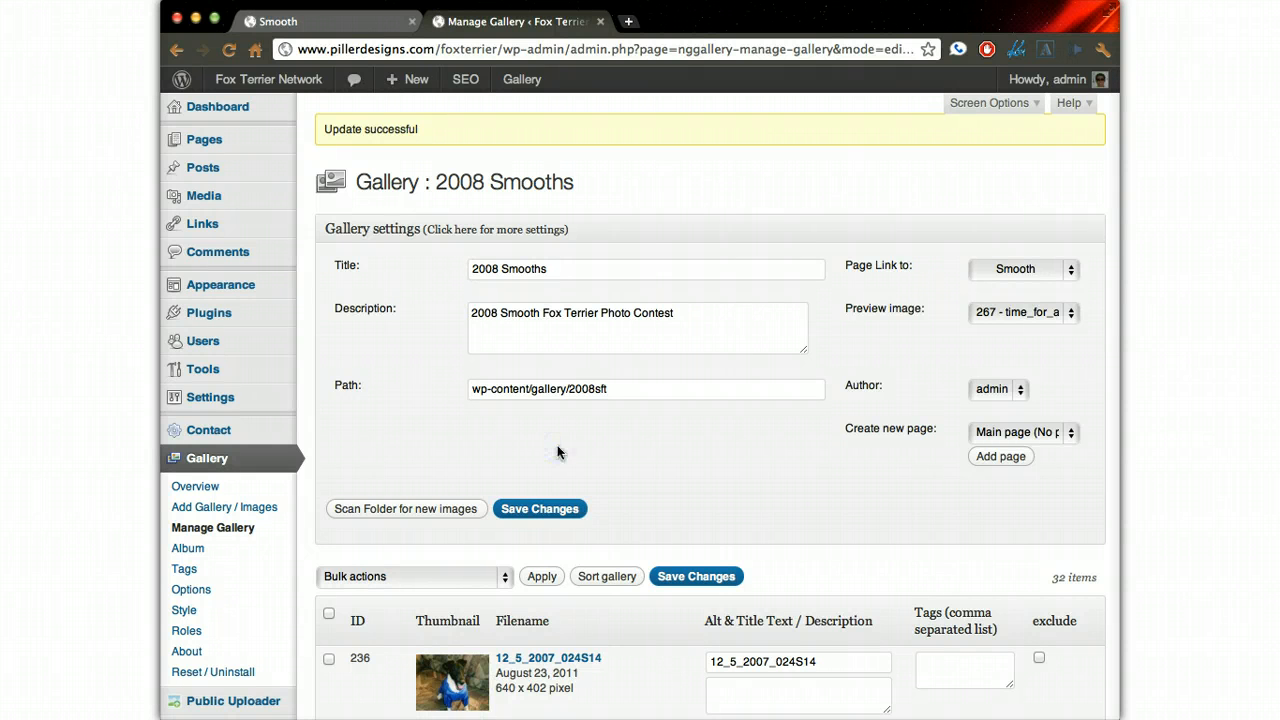
- Examine the alt and title text, description and tags fields of the images in the 2008 Smooths gallery
scroll(557, 452, "down", 5)
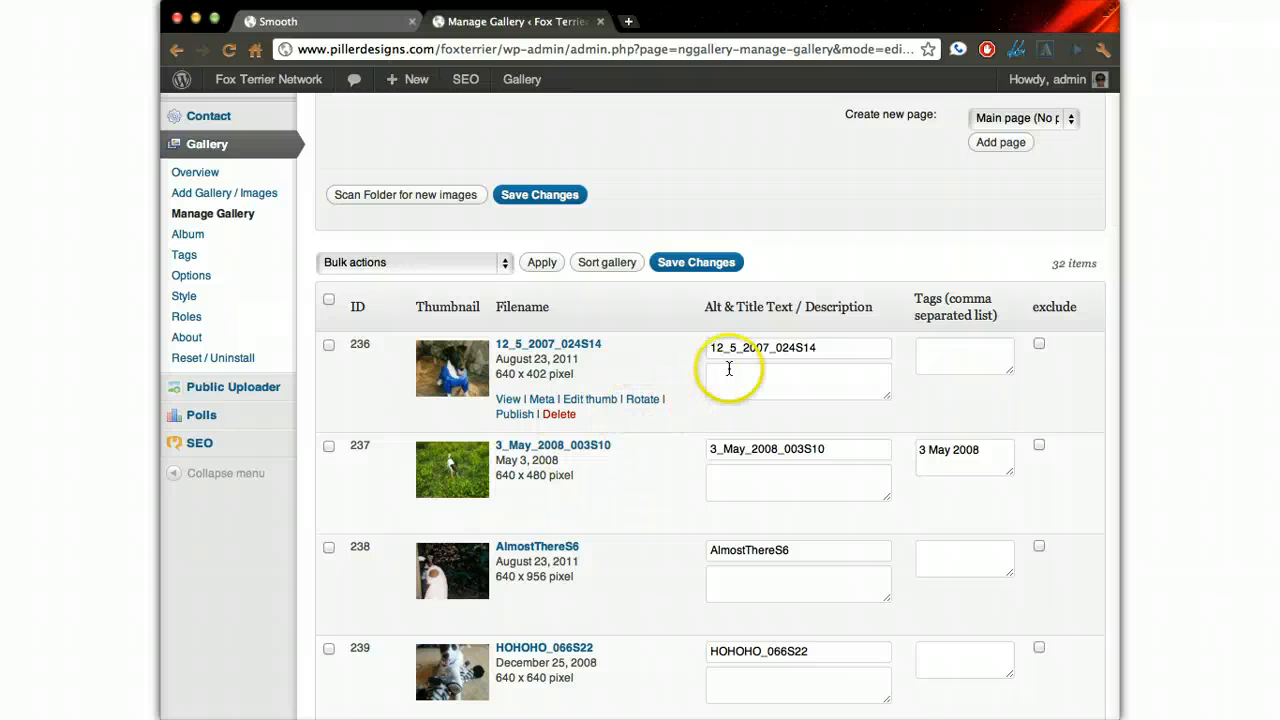
double_click(757, 349)
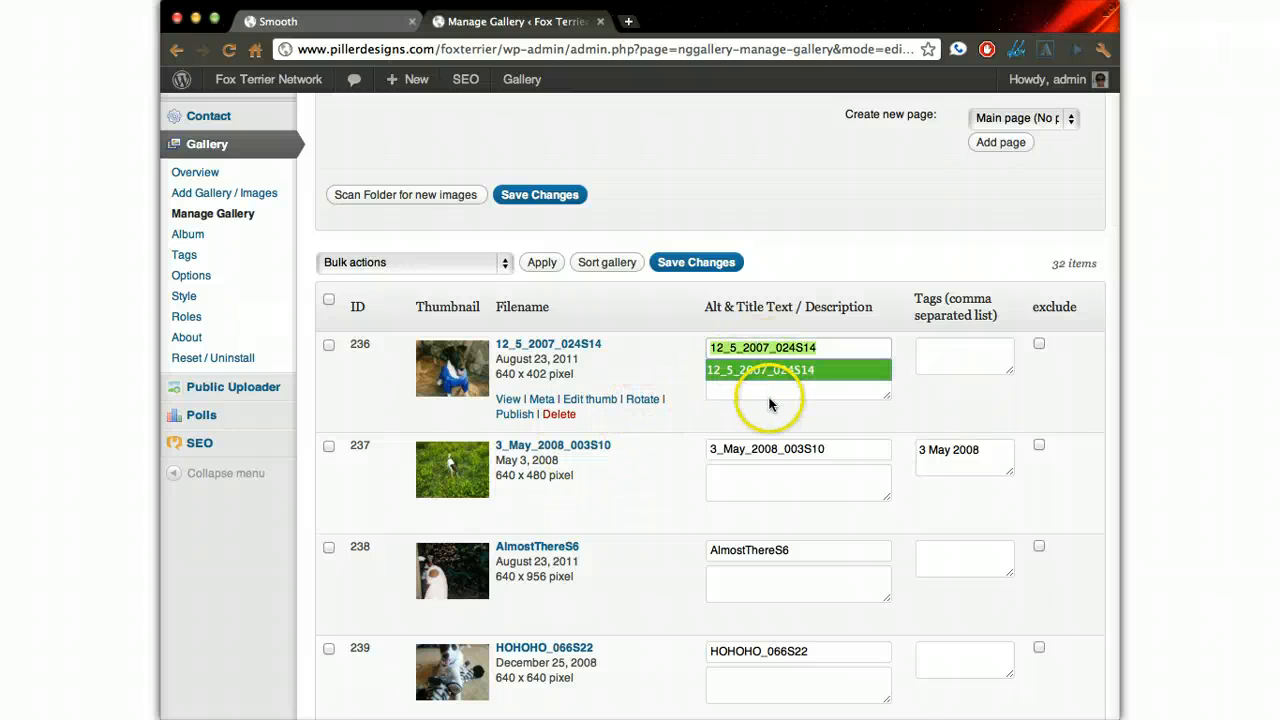
left_click(770, 396)
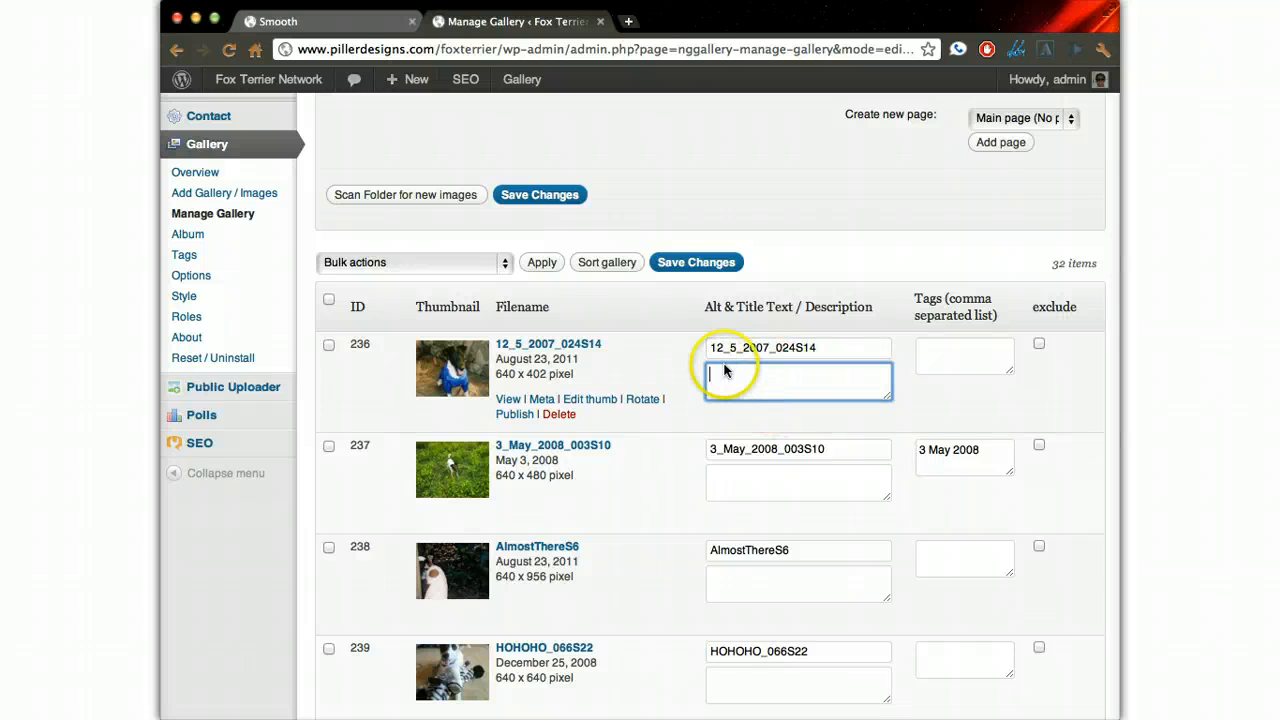
left_click(851, 440)
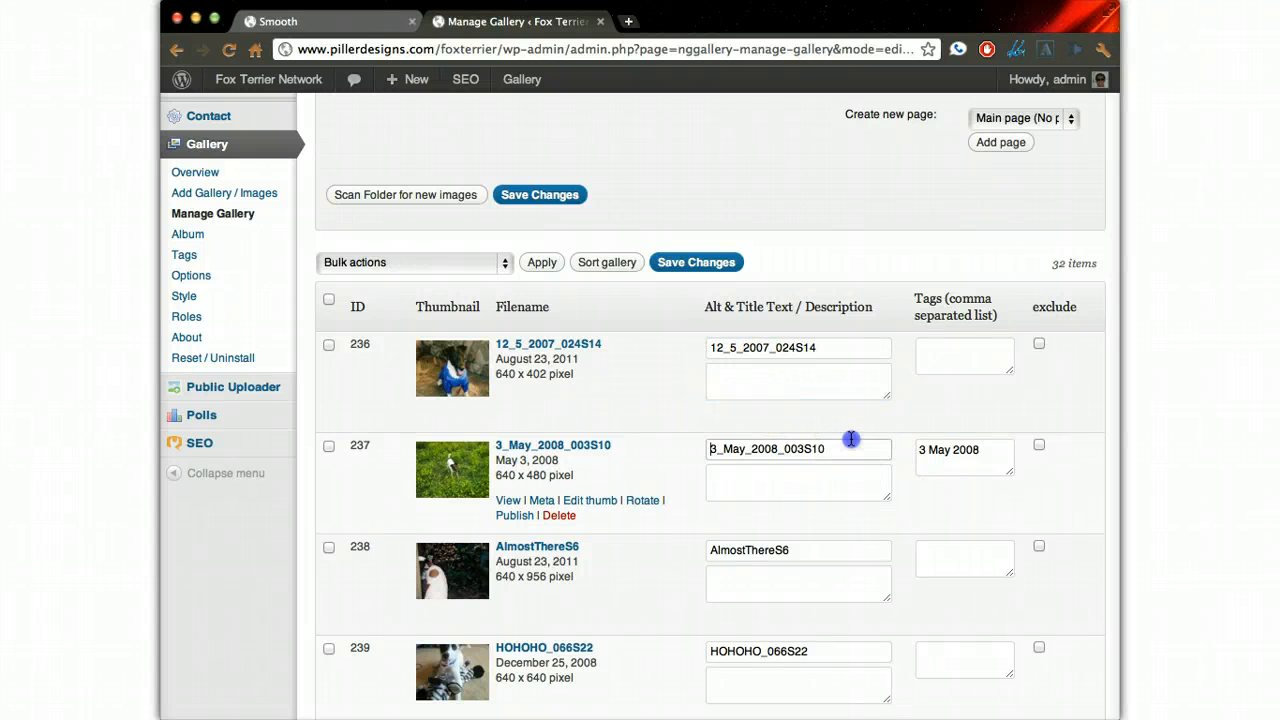
left_click(943, 354)
scroll(945, 350, "down", 2)
scroll(945, 350, "down", 3)
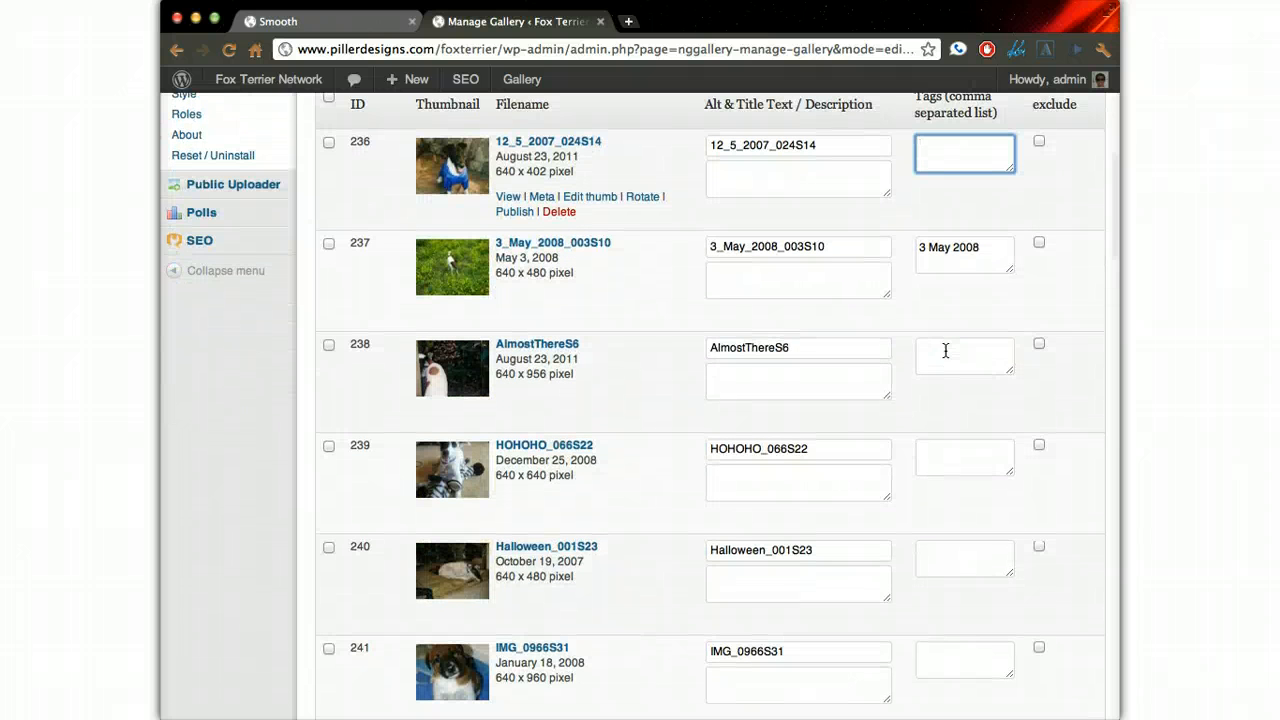
scroll(945, 350, "down", 20)
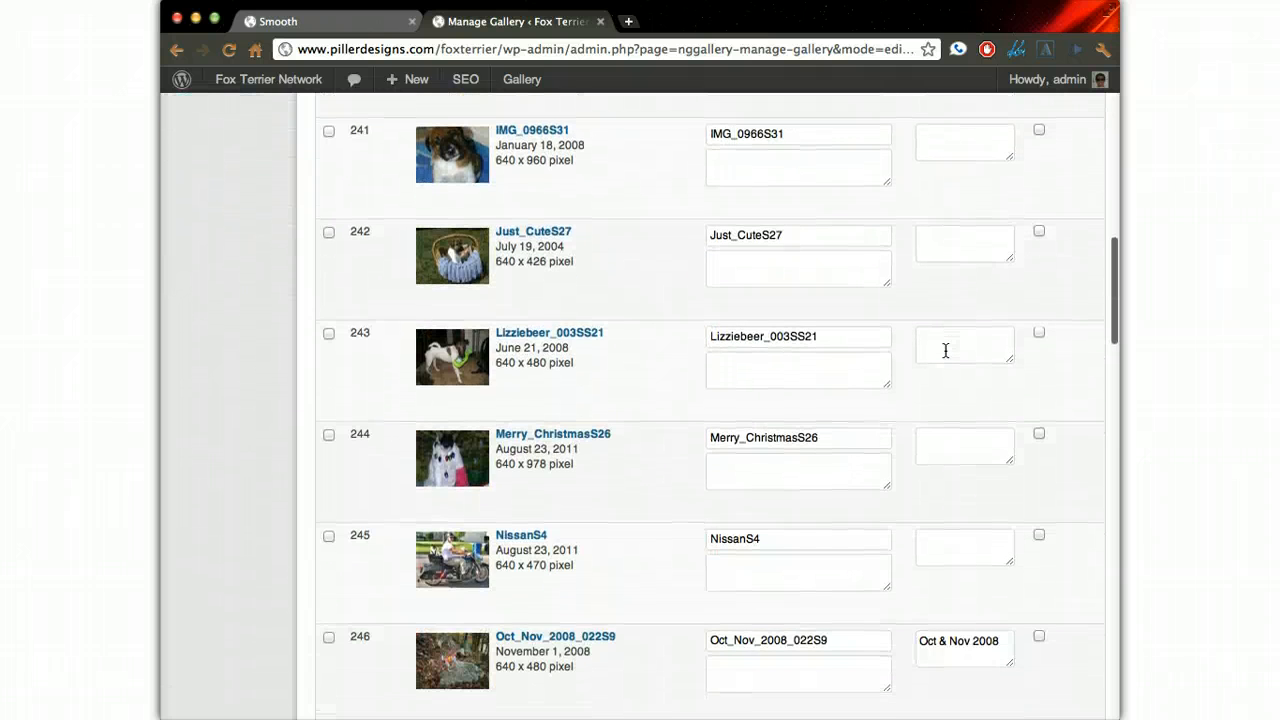
scroll(945, 350, "up", 20)
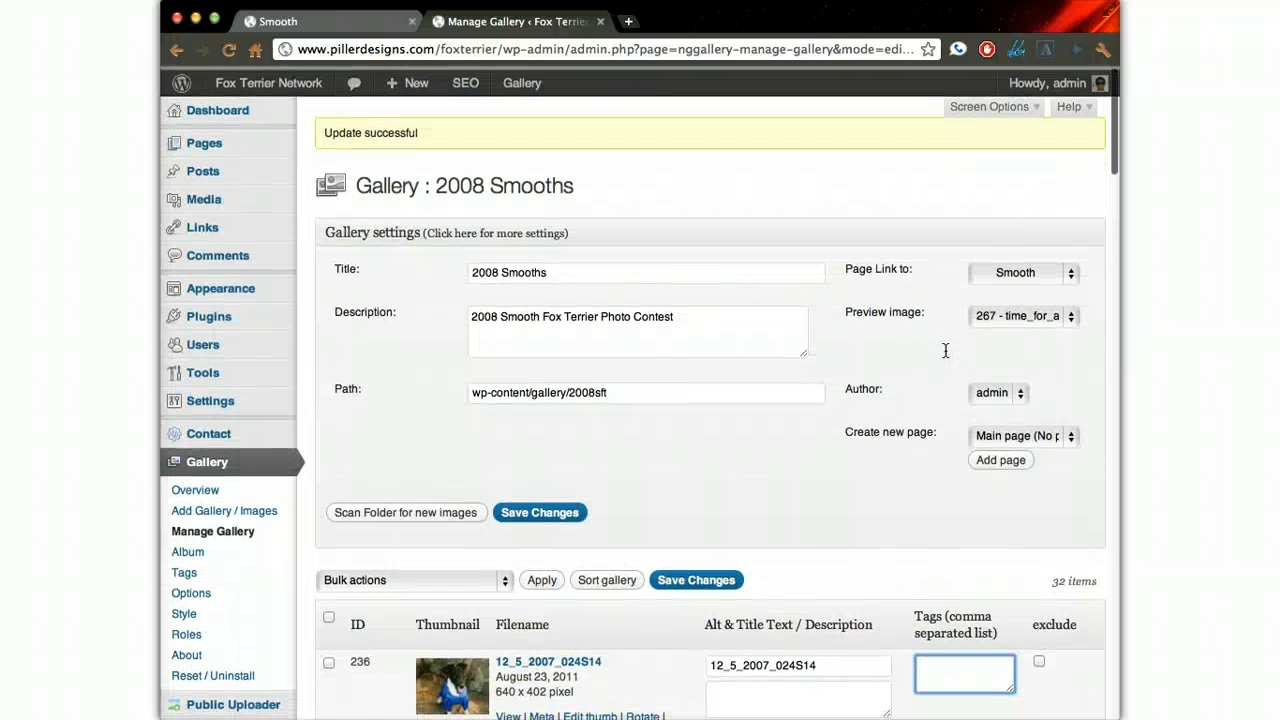
scroll(849, 413, "down", 3)
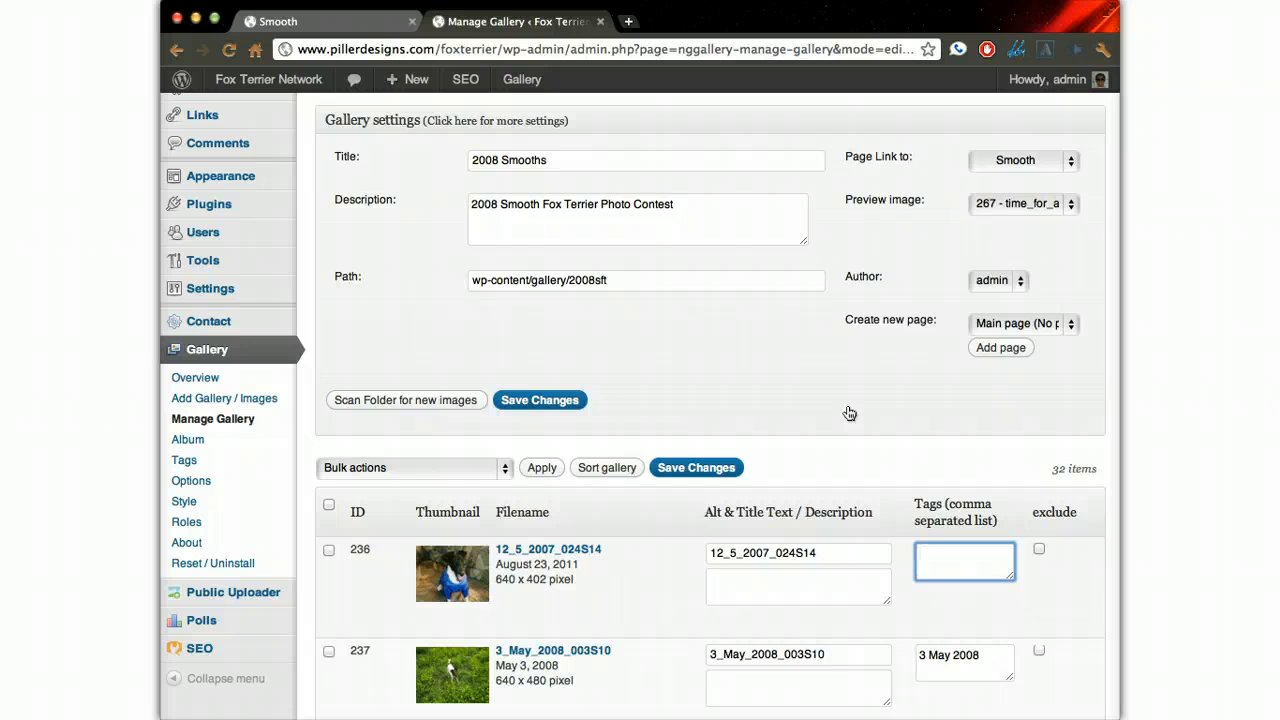
left_click(760, 577)
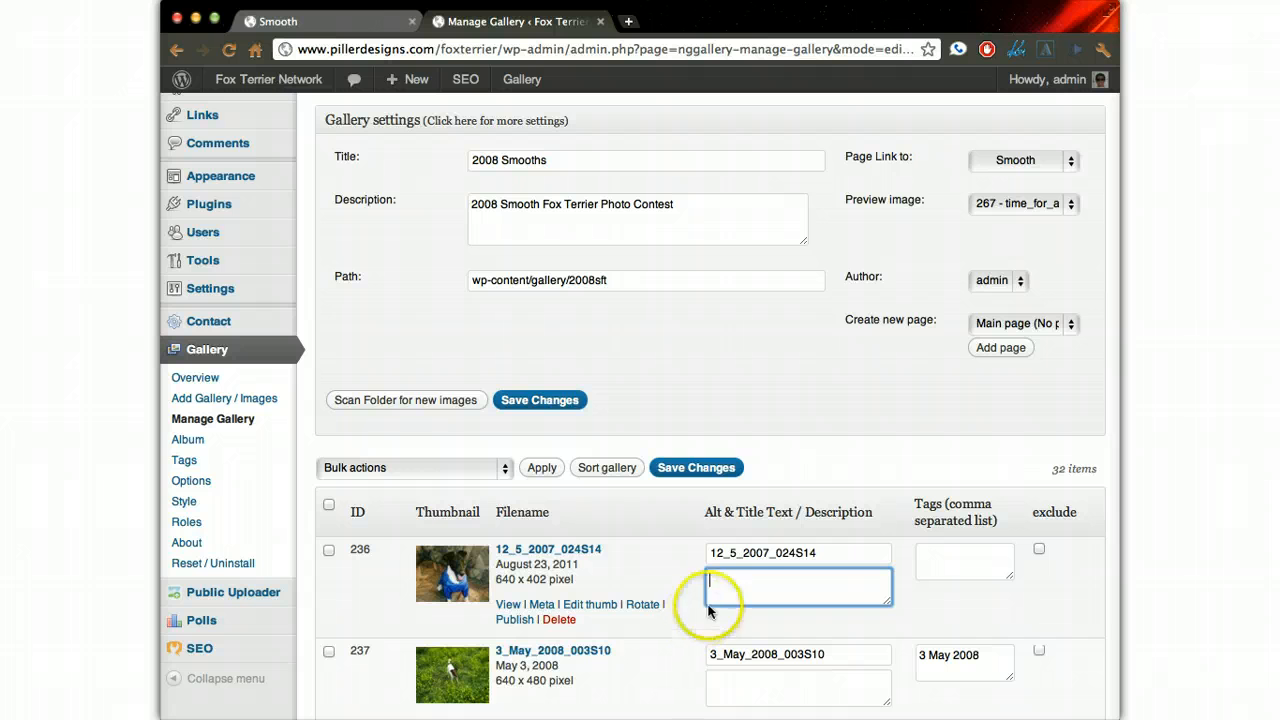
left_click(736, 557)
triple_click(736, 587)
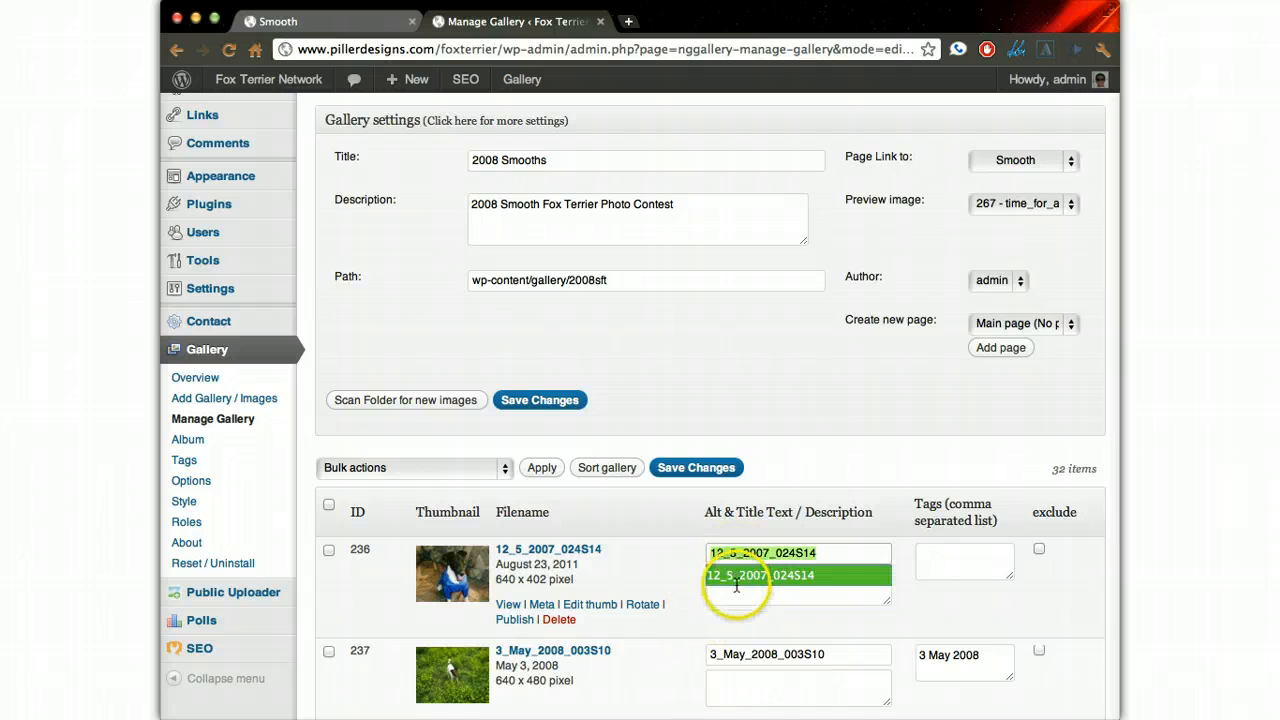
key("BackSpace")
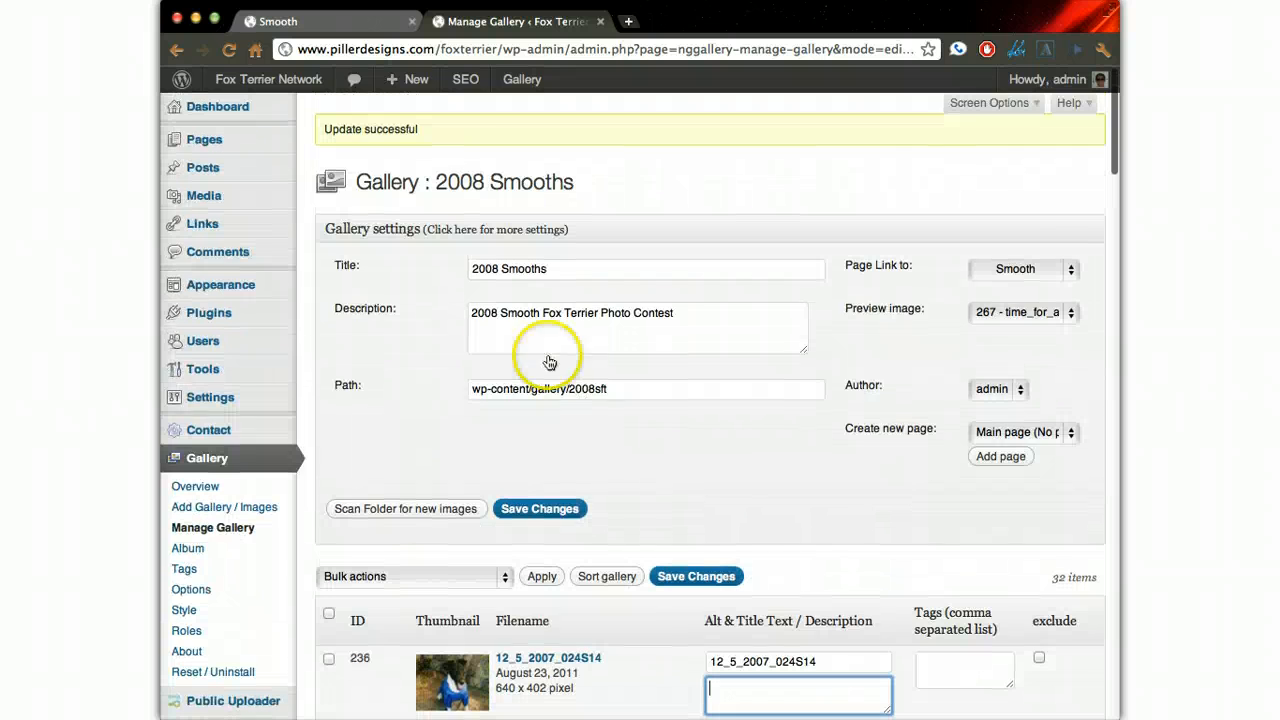
- Open the Shape theme's stylesheet, style.css, in the theme editor and locate the .shutter-description rule
mouse_move(251, 286)
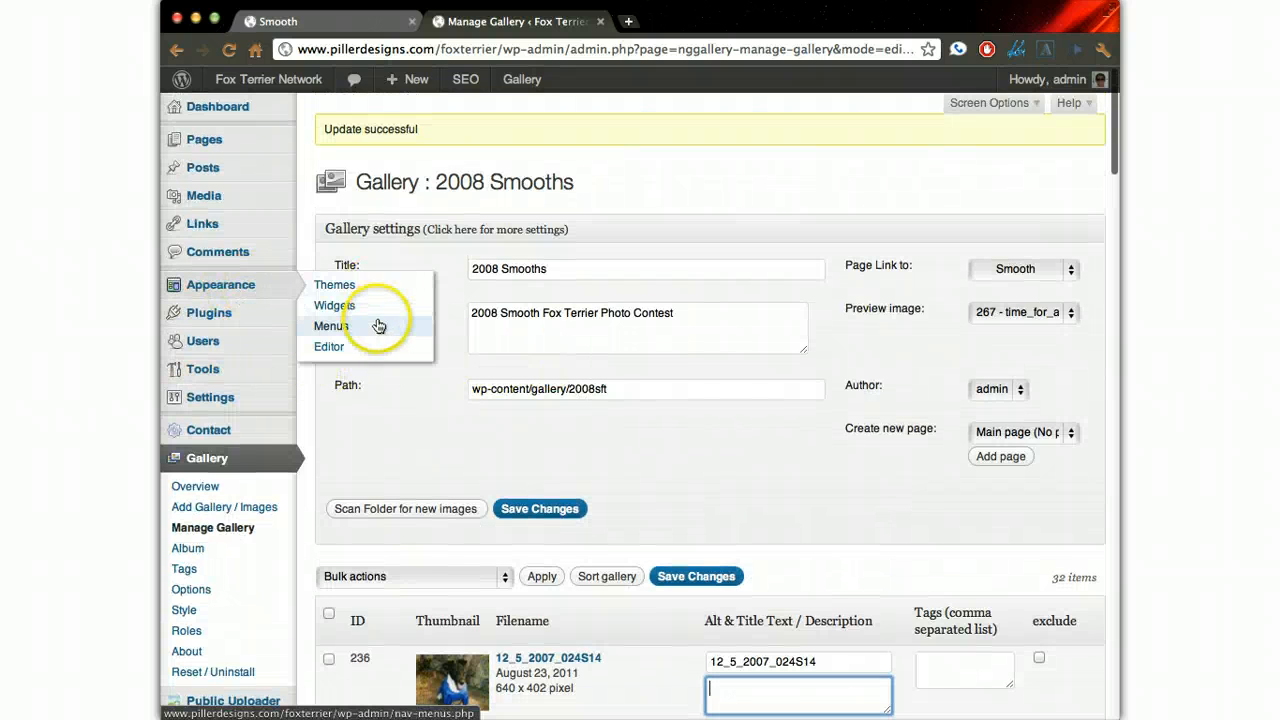
left_click(357, 348)
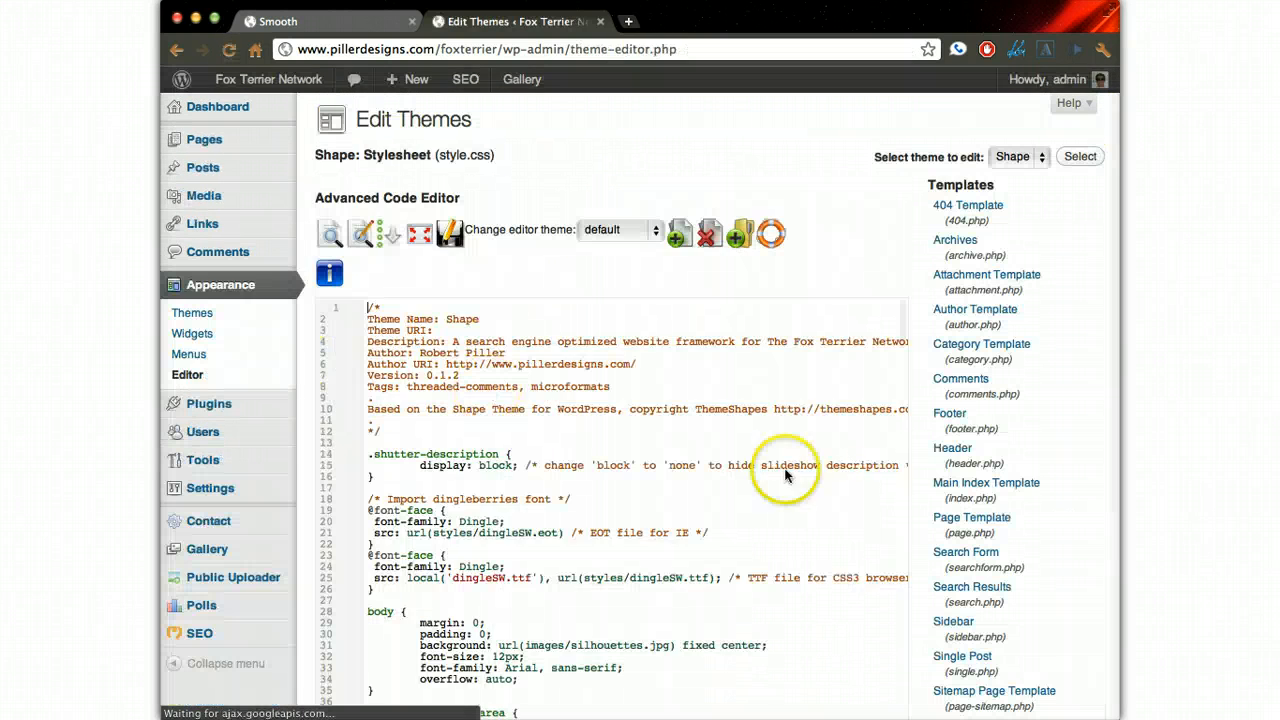
scroll(1000, 527, "down", 3)
scroll(985, 527, "down", 3)
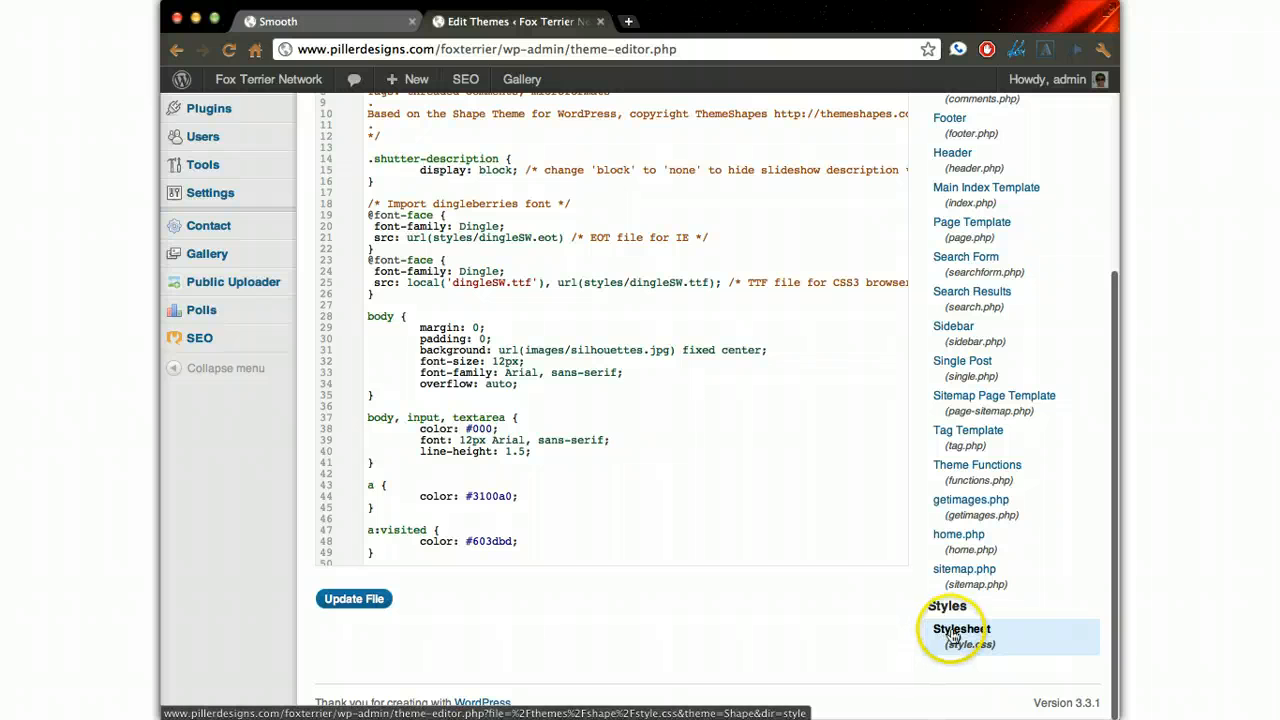
scroll(592, 325, "up", 5)
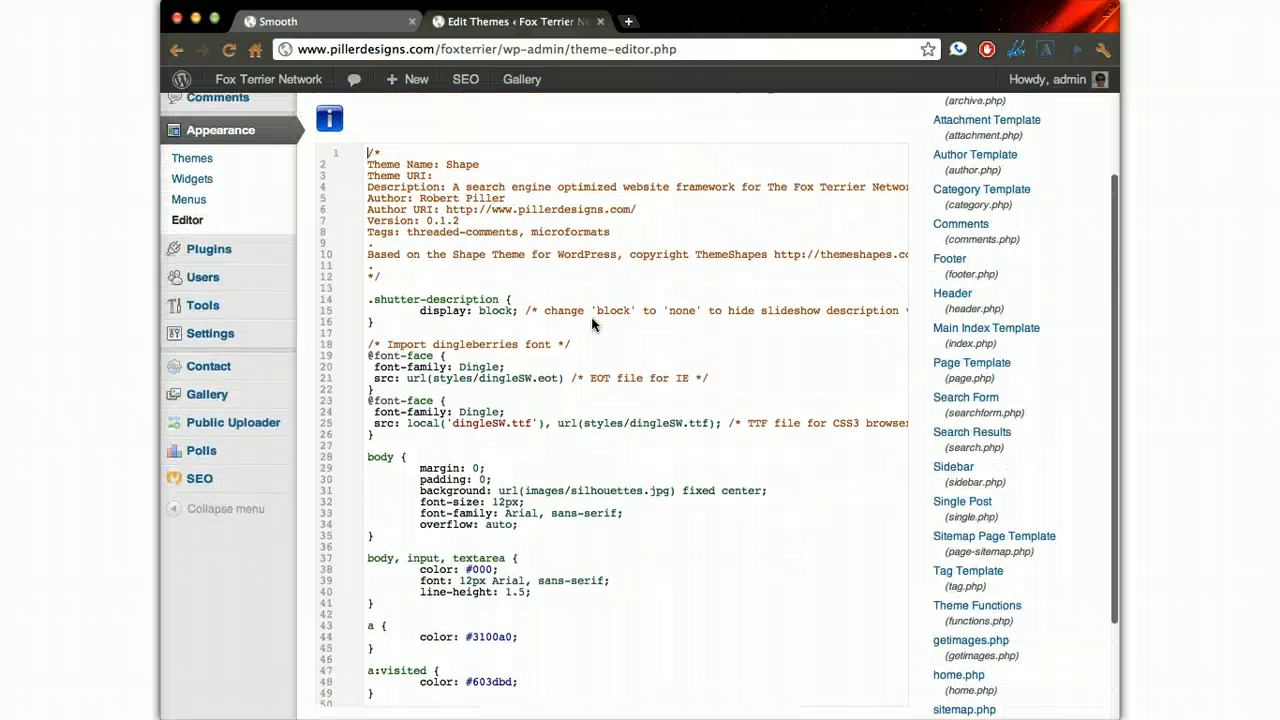
left_click(415, 455)
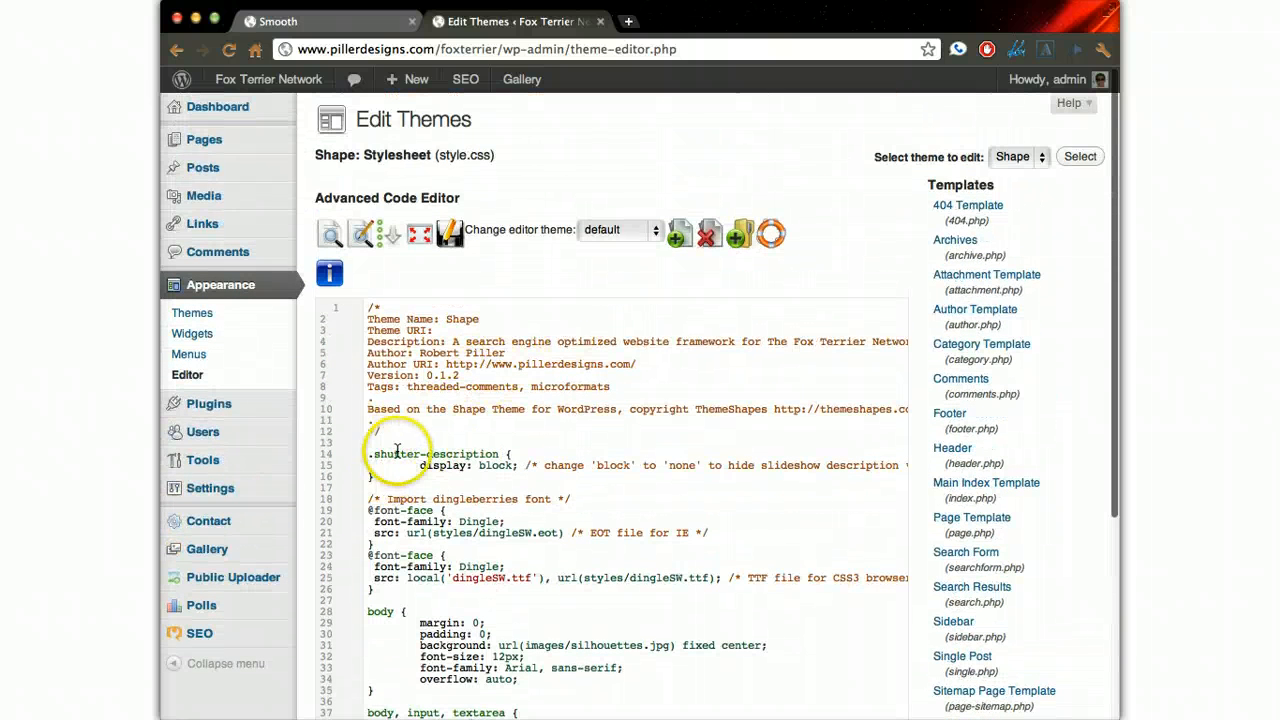
- Try the value none for the display property of the .shutter-description rule and restore it to block
double_click(492, 465)
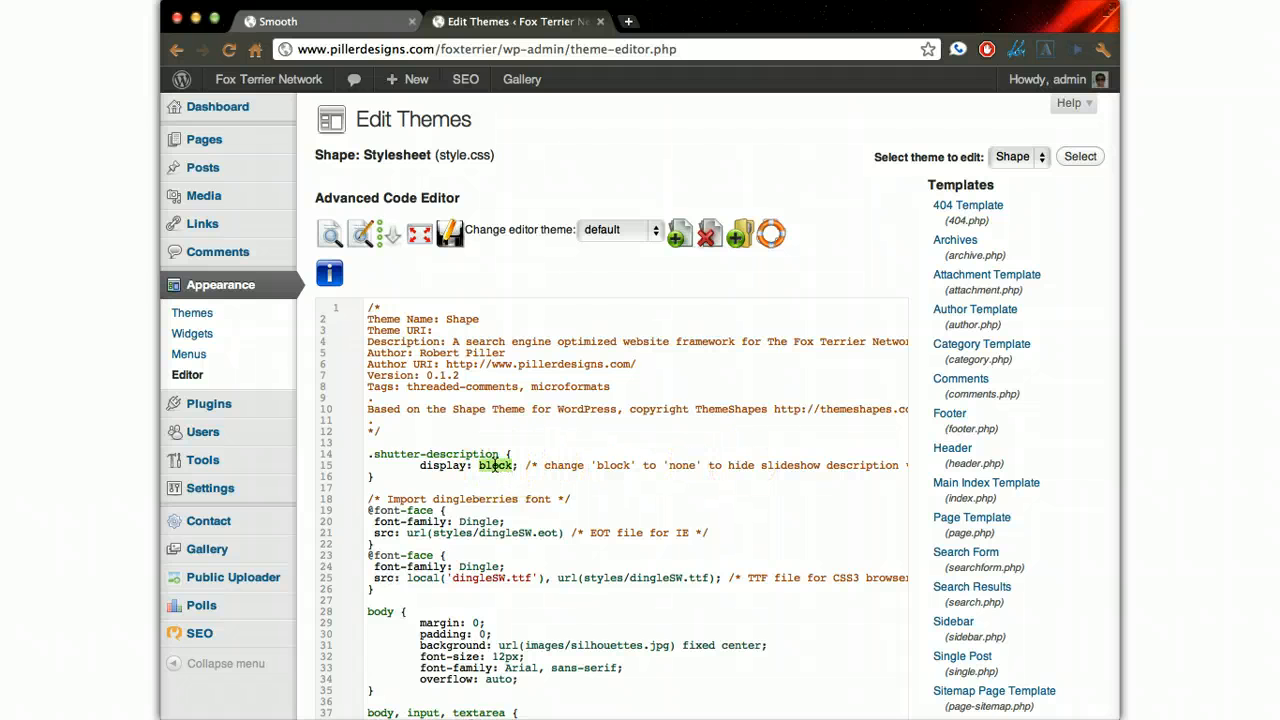
type("none")
scroll(494, 465, "down", 15)
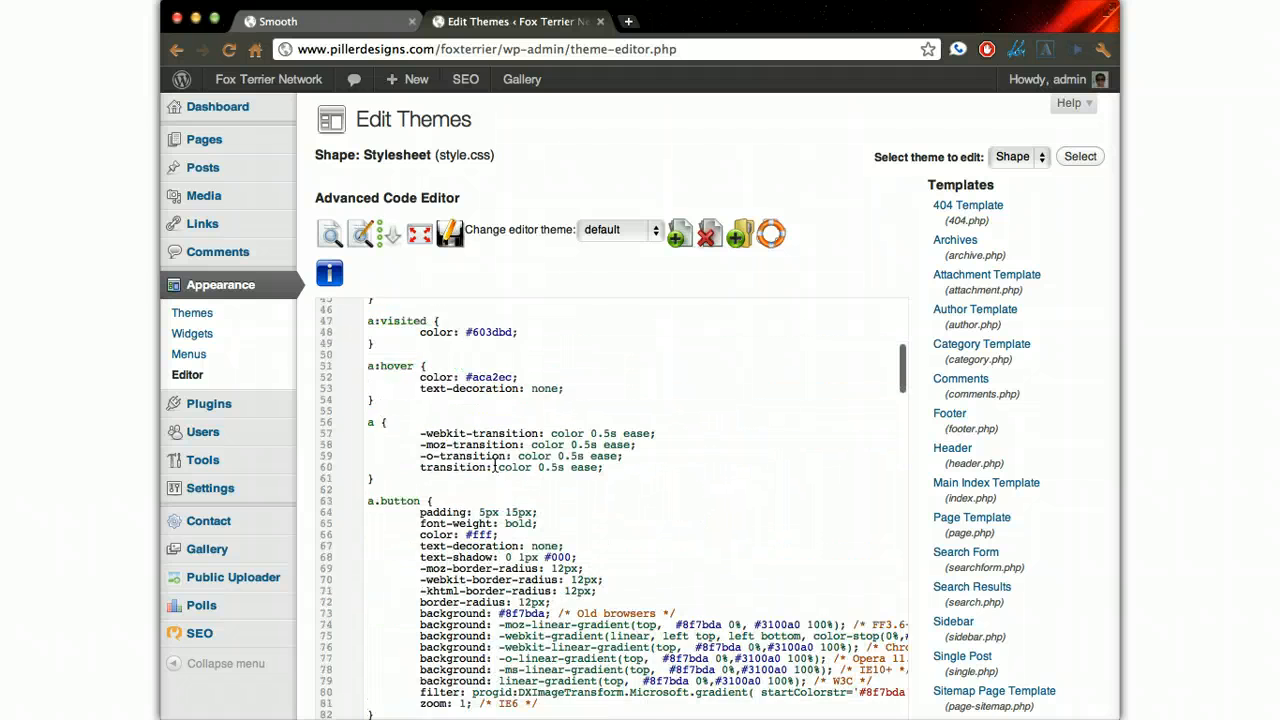
left_click(1082, 511)
scroll(1082, 511, "down", 5)
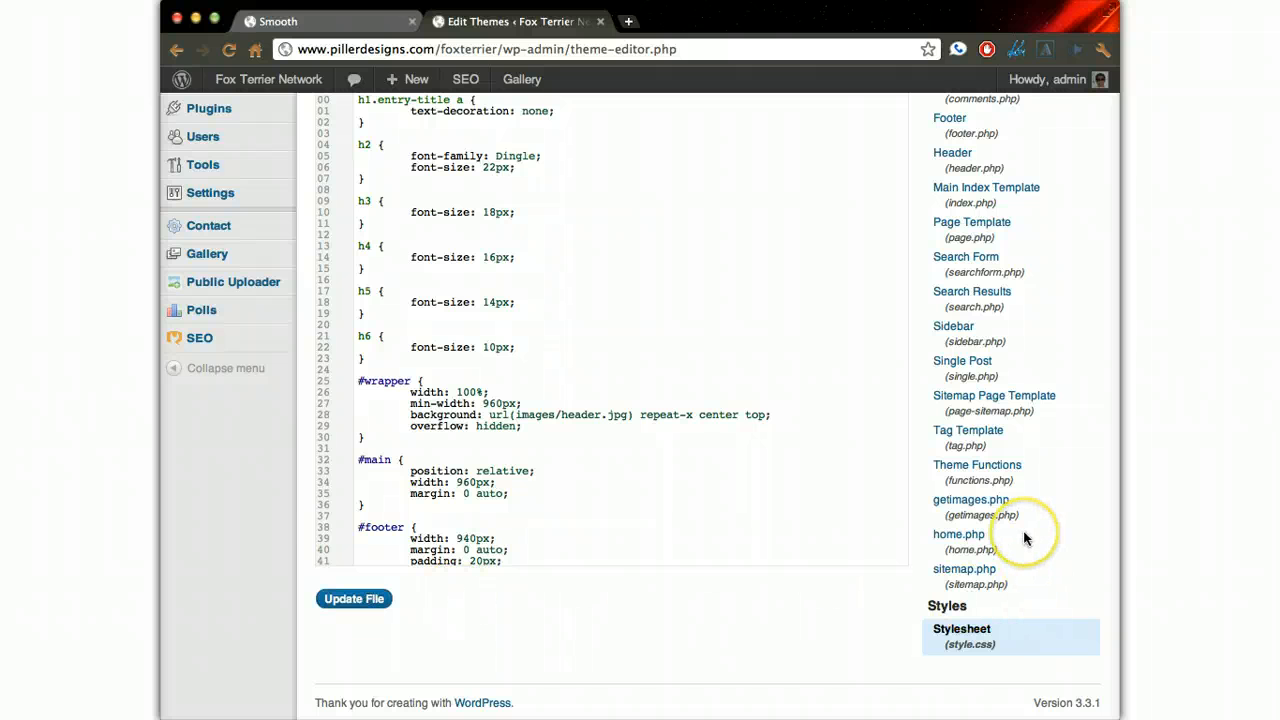
scroll(704, 400, "up", 10)
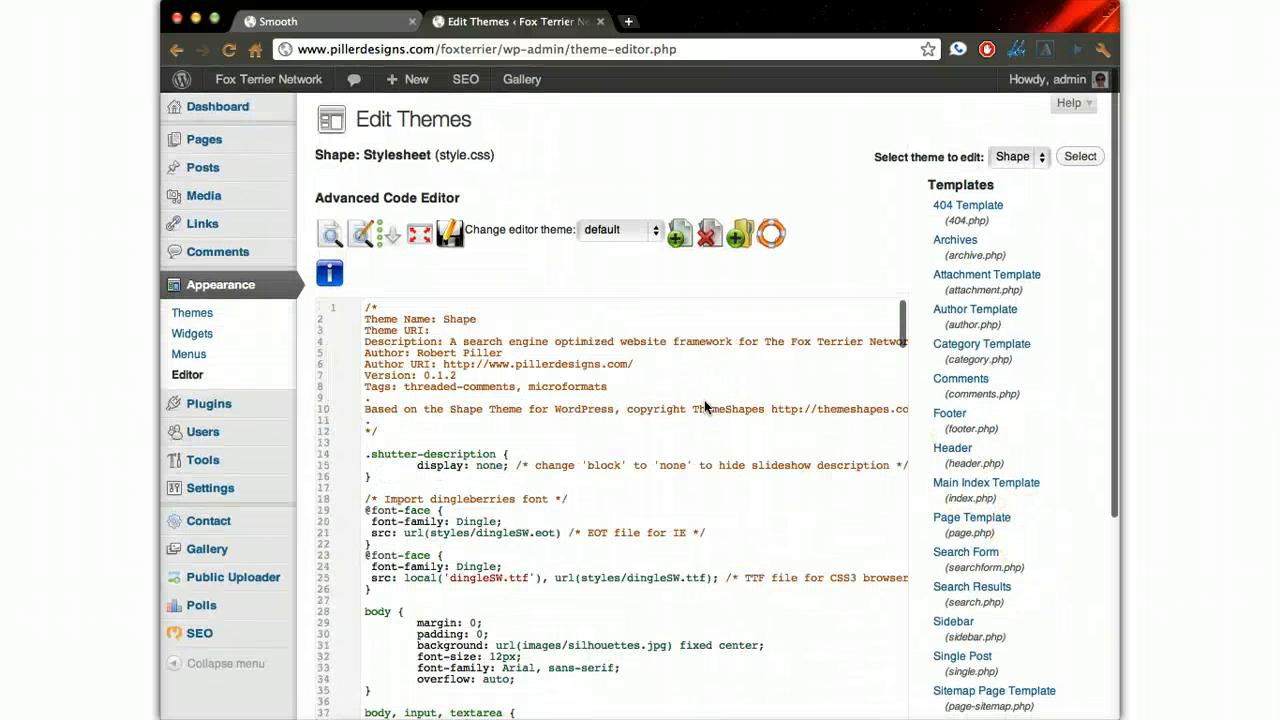
double_click(488, 466)
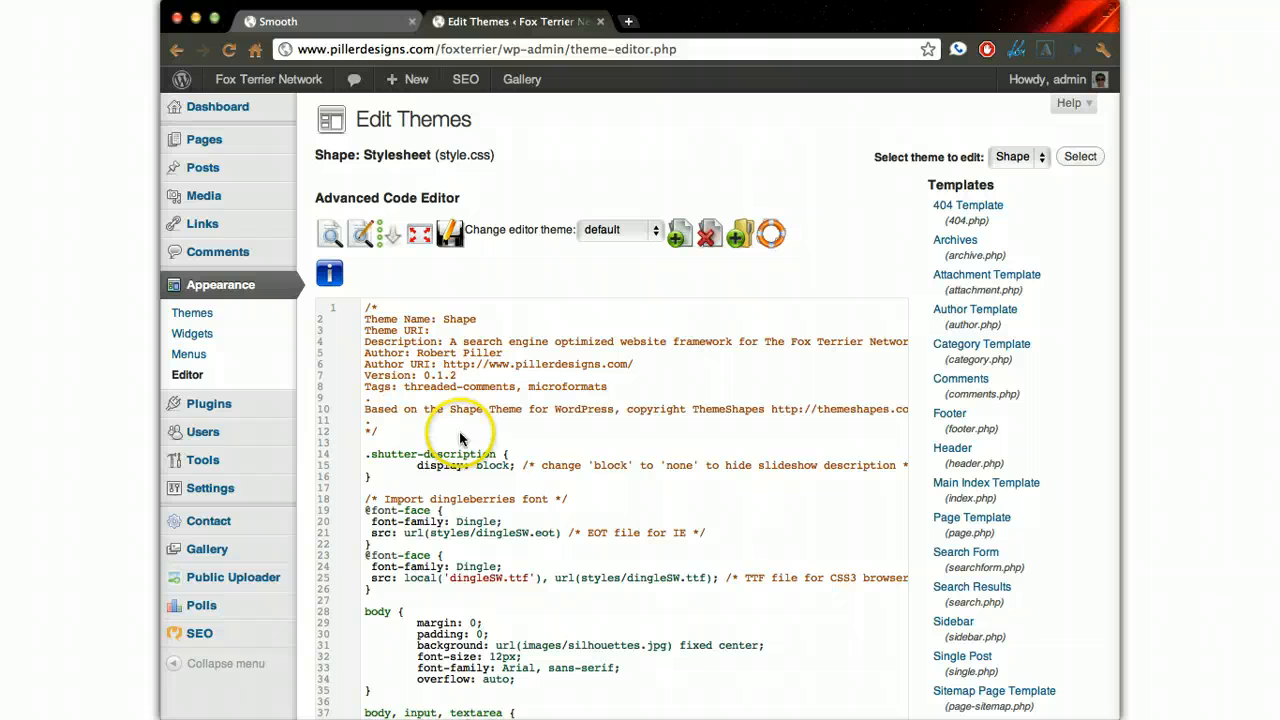
- Return to the 2012 Smooth contest page and switch its slideshow back to gallery view
left_click(337, 16)
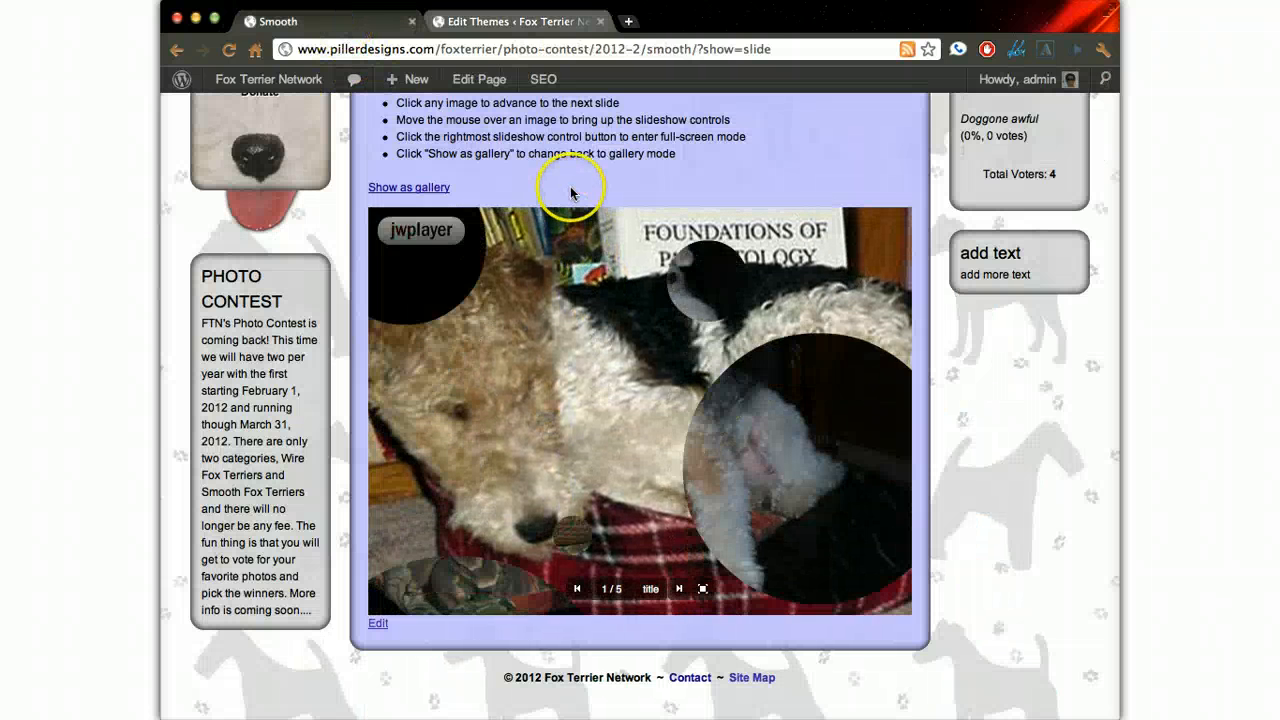
scroll(568, 215, "up", 3)
mouse_move(636, 446)
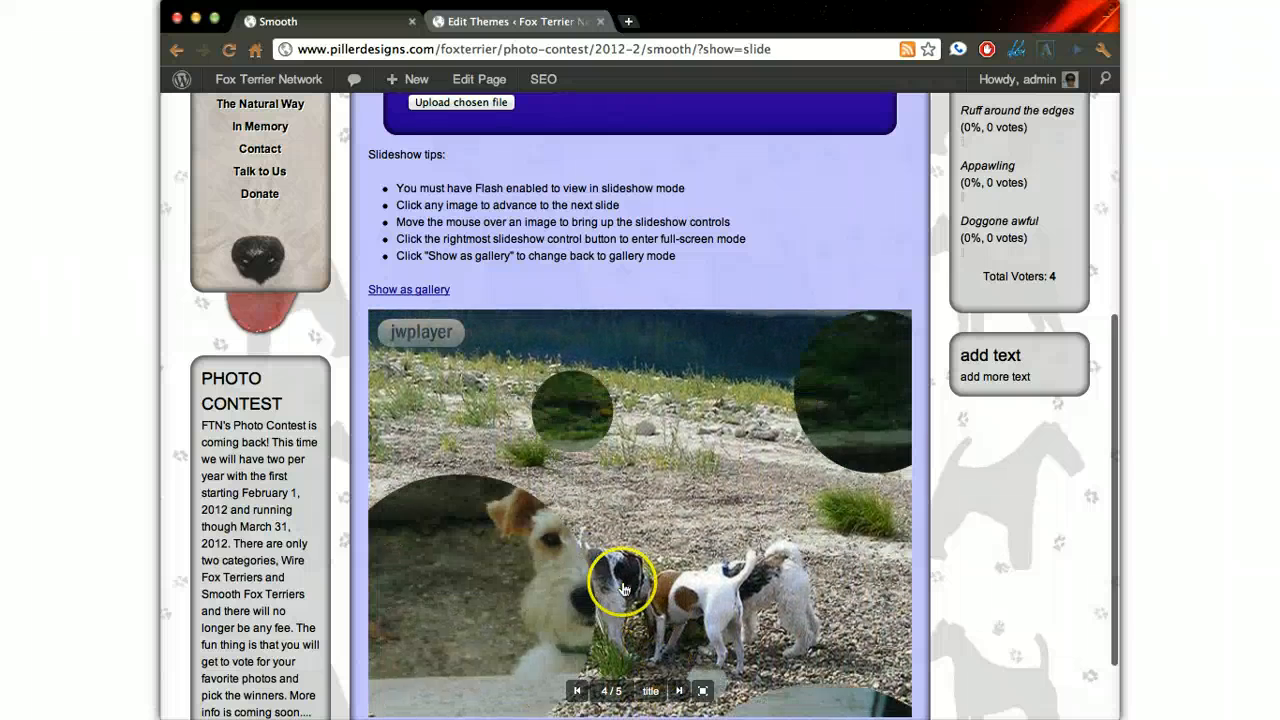
left_click(412, 290)
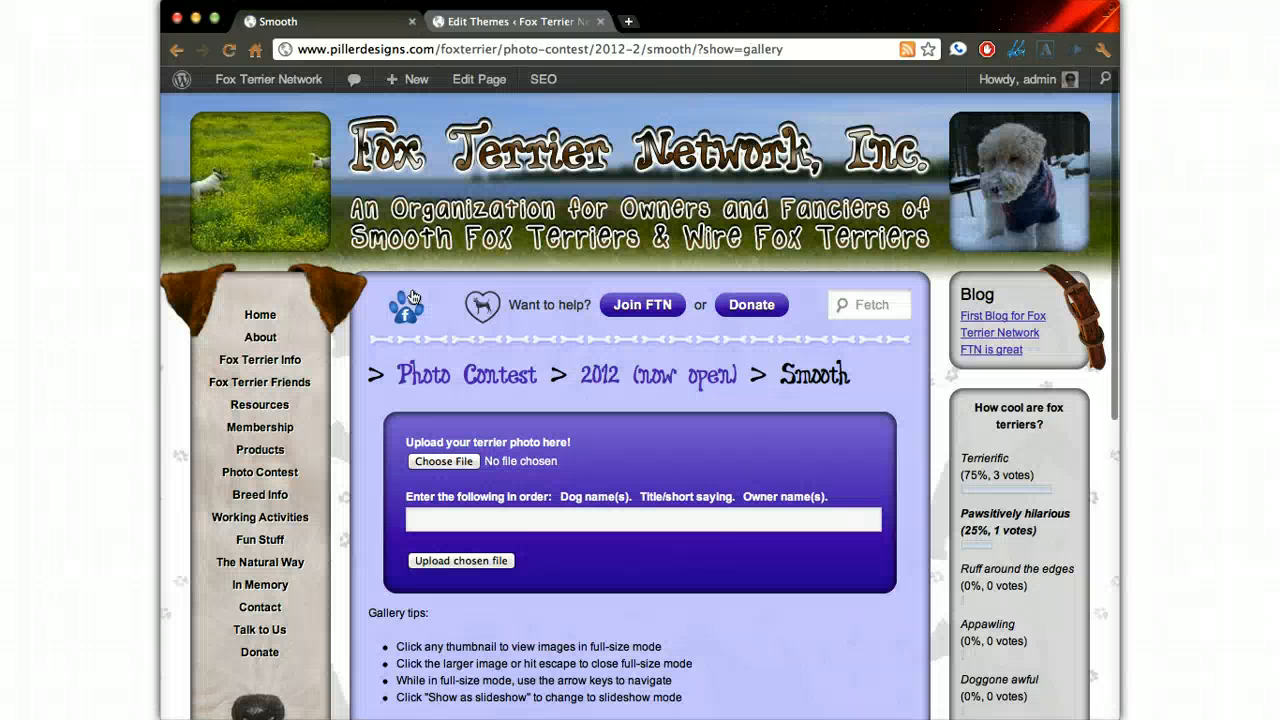
- View the first thumbnail of the 2012 Smooth gallery at full size with its title and description, and close it
scroll(412, 297, "down", 3)
left_click(424, 518)
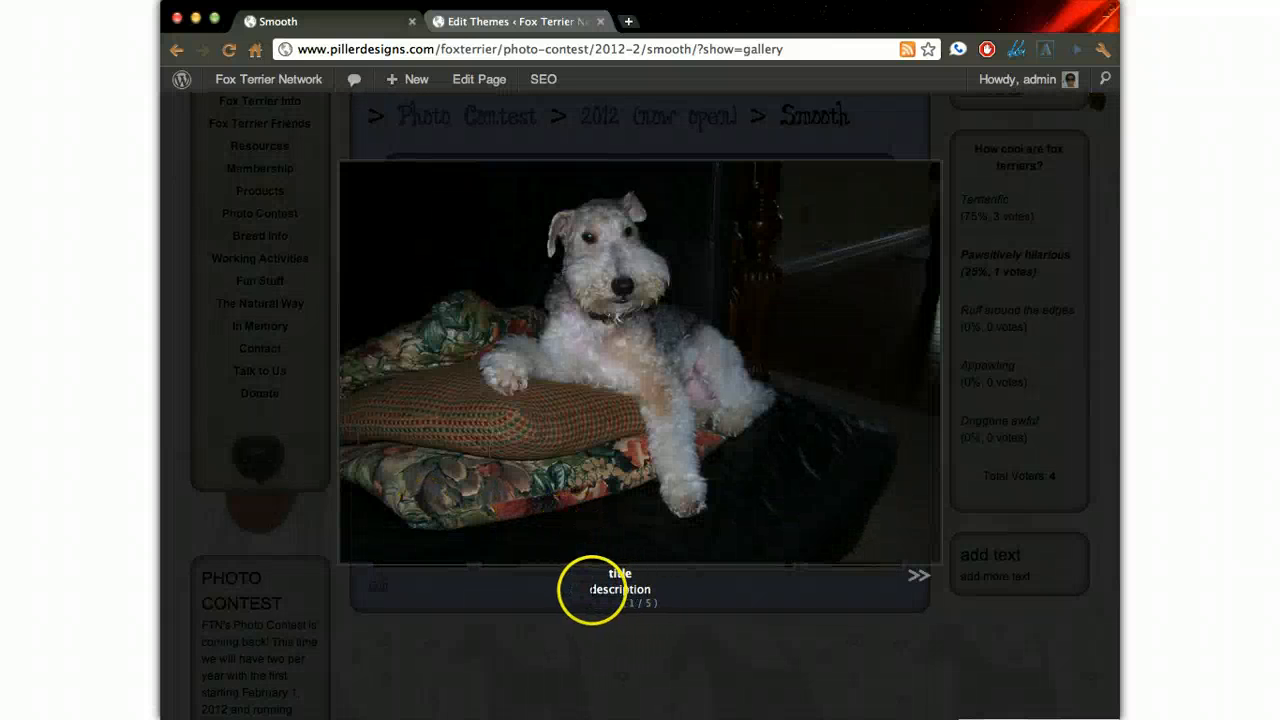
left_click(751, 427)
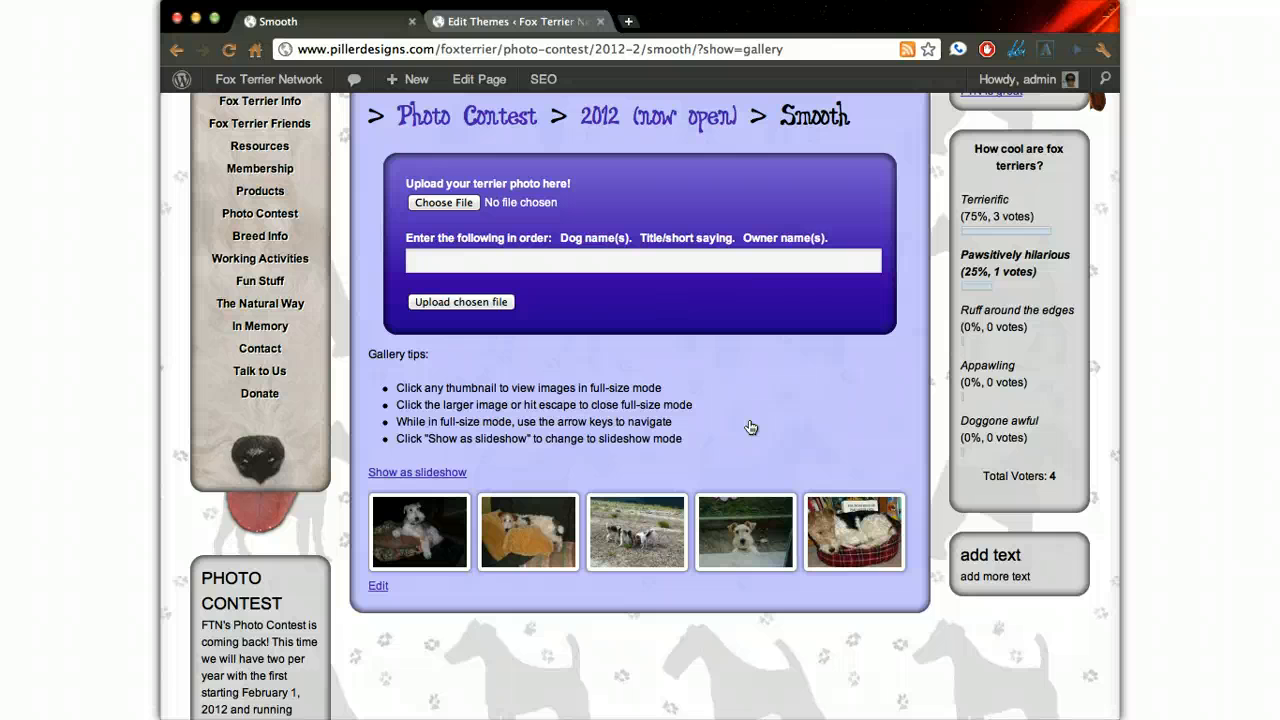
- Open the 2008 Smooths gallery in the gallery manager and examine the titles and descriptions of its images
left_click(551, 30)
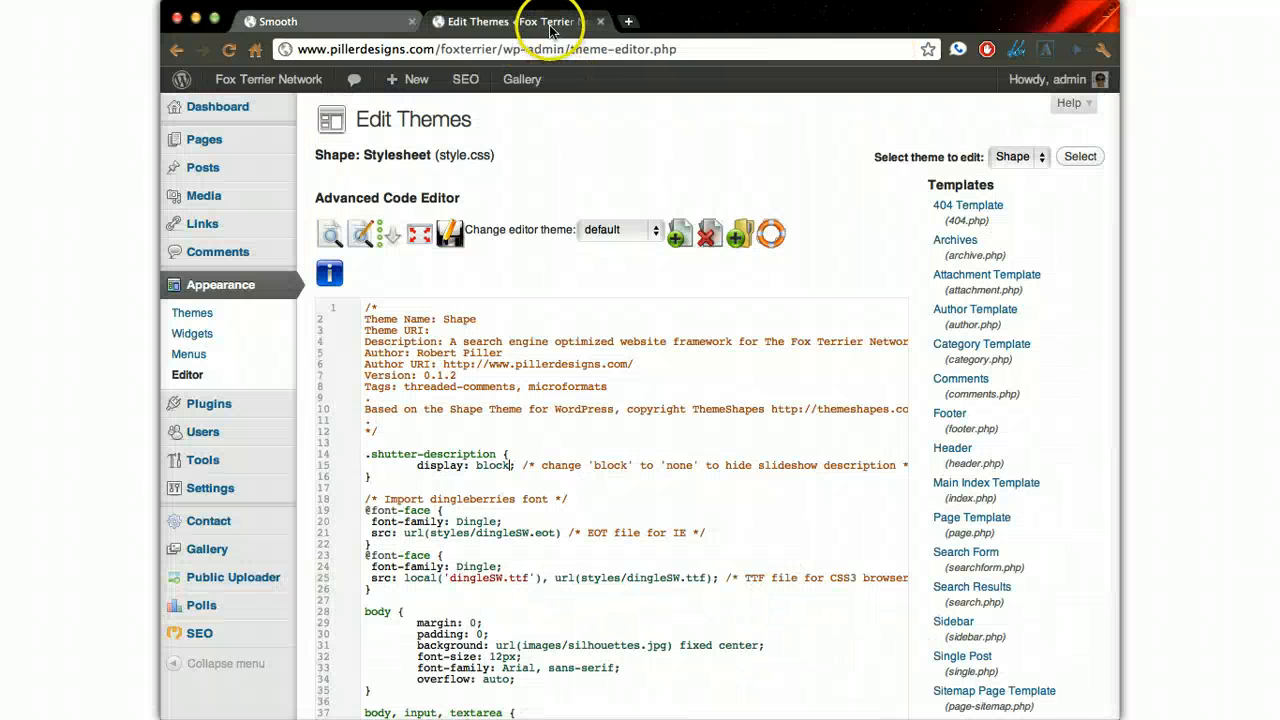
mouse_move(230, 555)
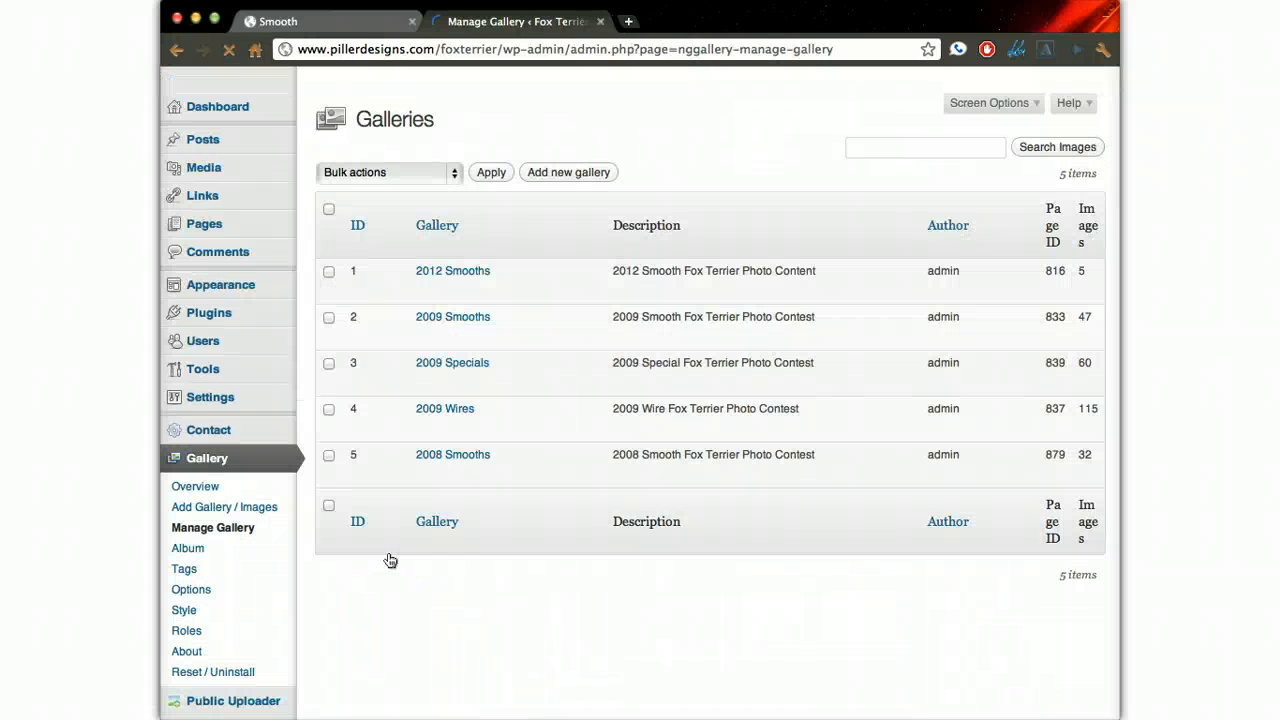
left_click(455, 458)
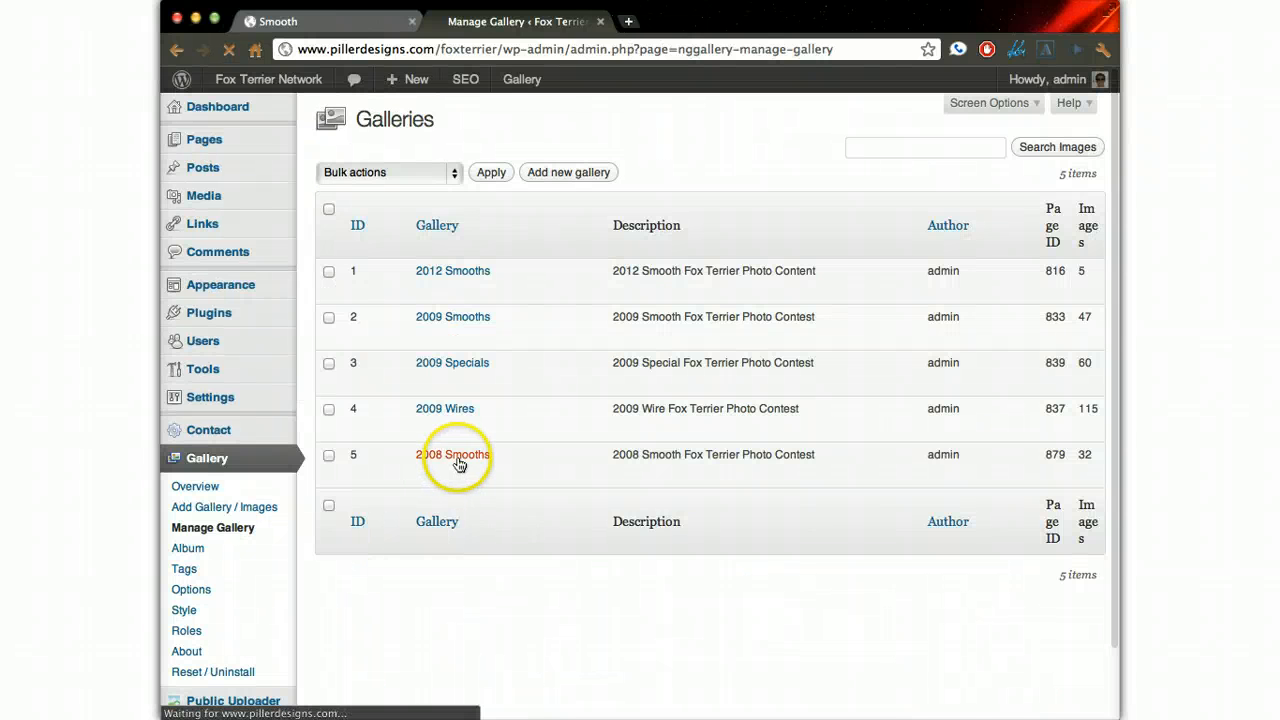
scroll(639, 400, "down", 5)
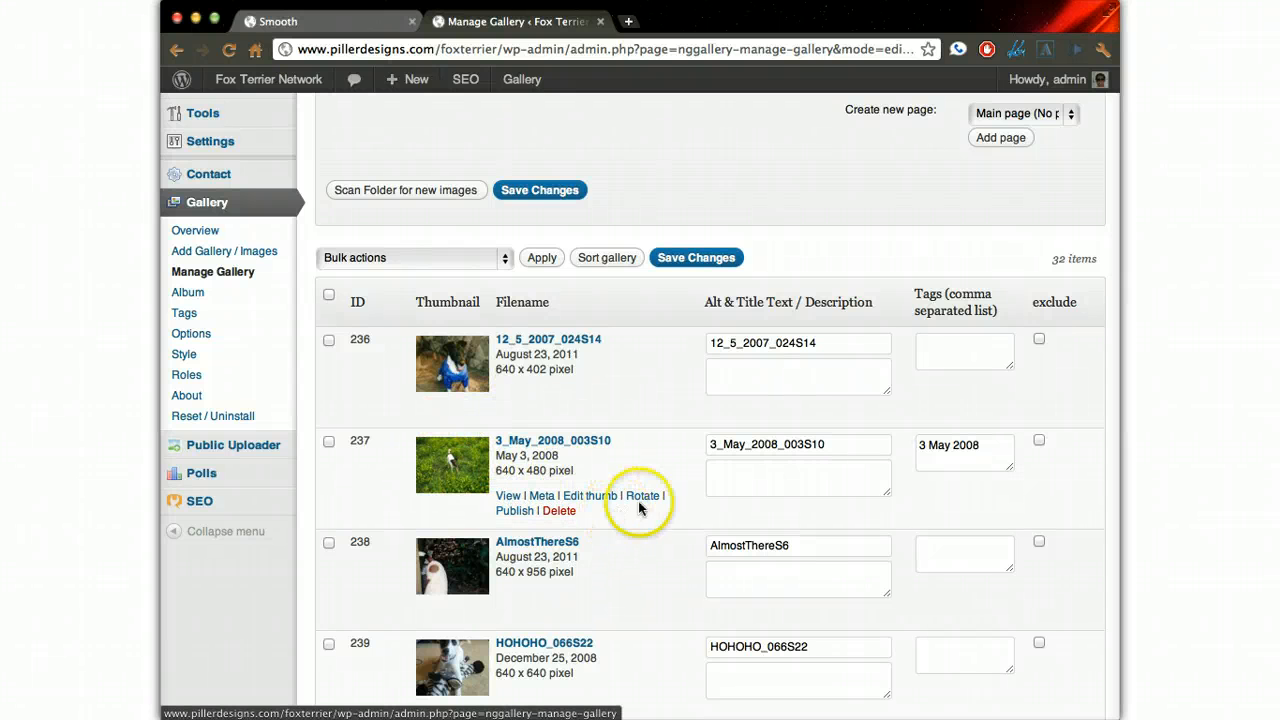
scroll(708, 485, "down", 3)
scroll(708, 485, "down", 20)
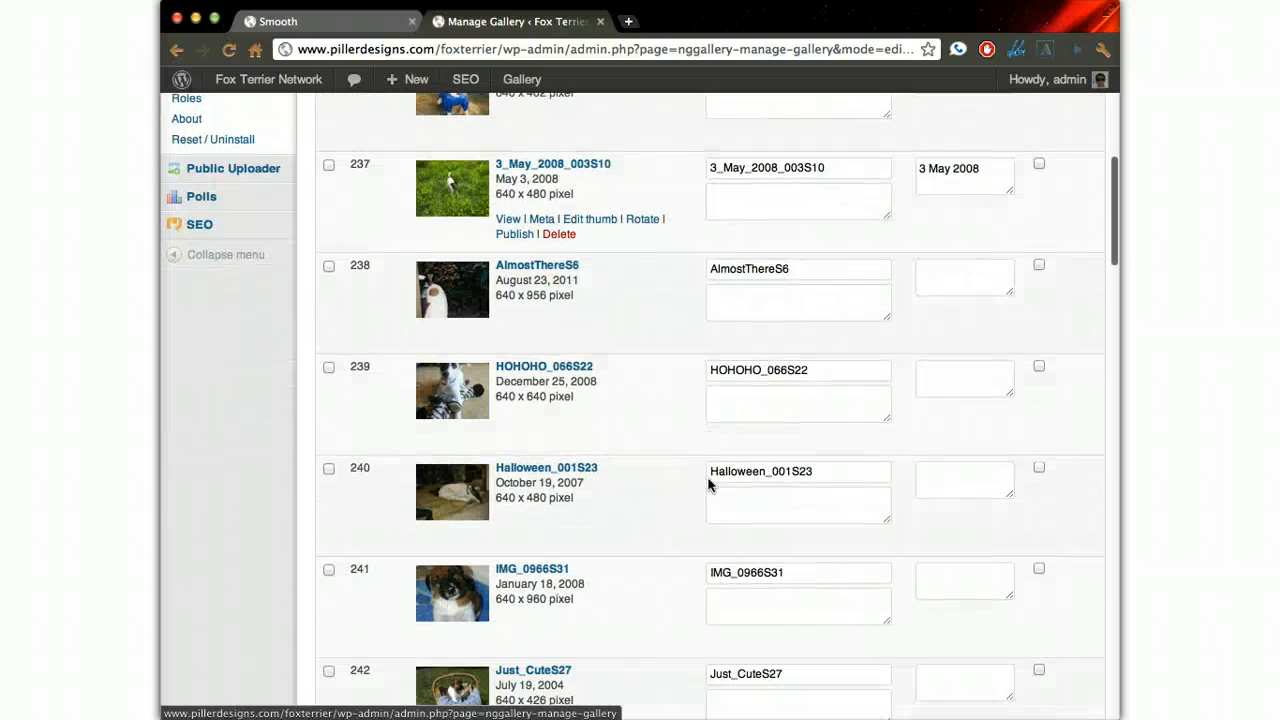
scroll(708, 485, "down", 15)
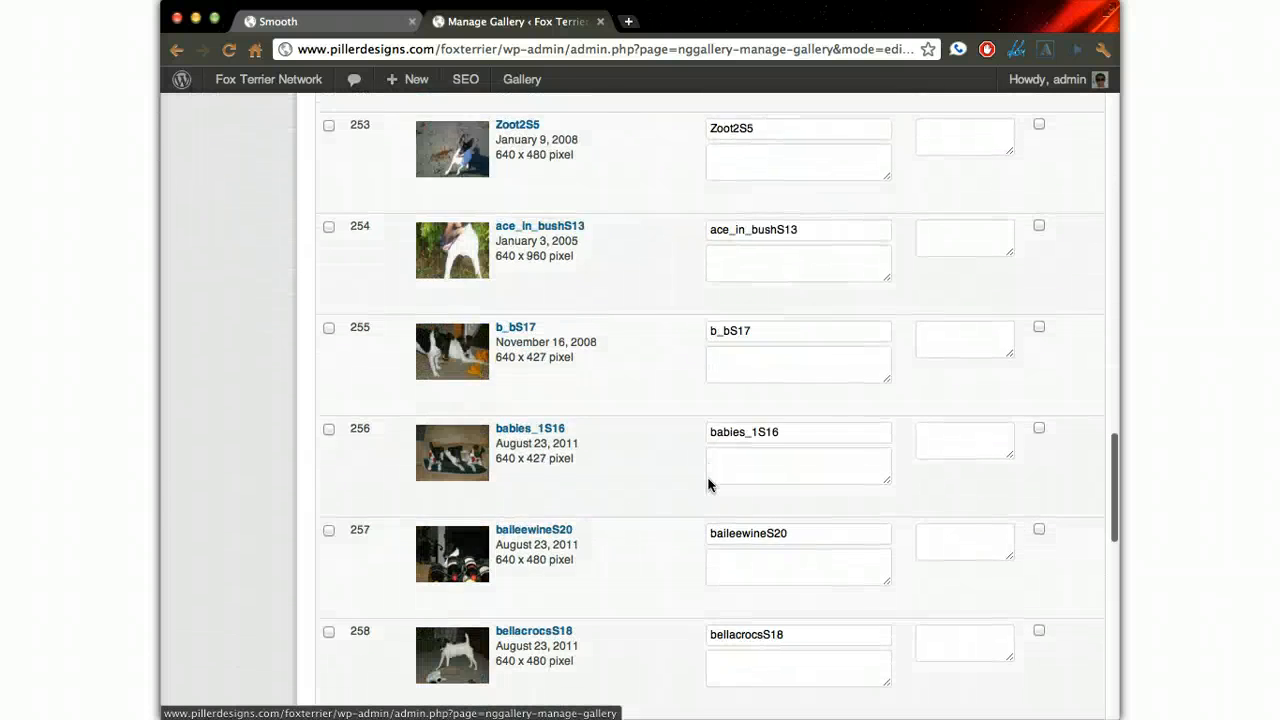
scroll(708, 485, "up", 20)
- Check the photo upload form on the 2012 Smooth contest page and return to the last images of the 2008 Smooths gallery
left_click(356, 22)
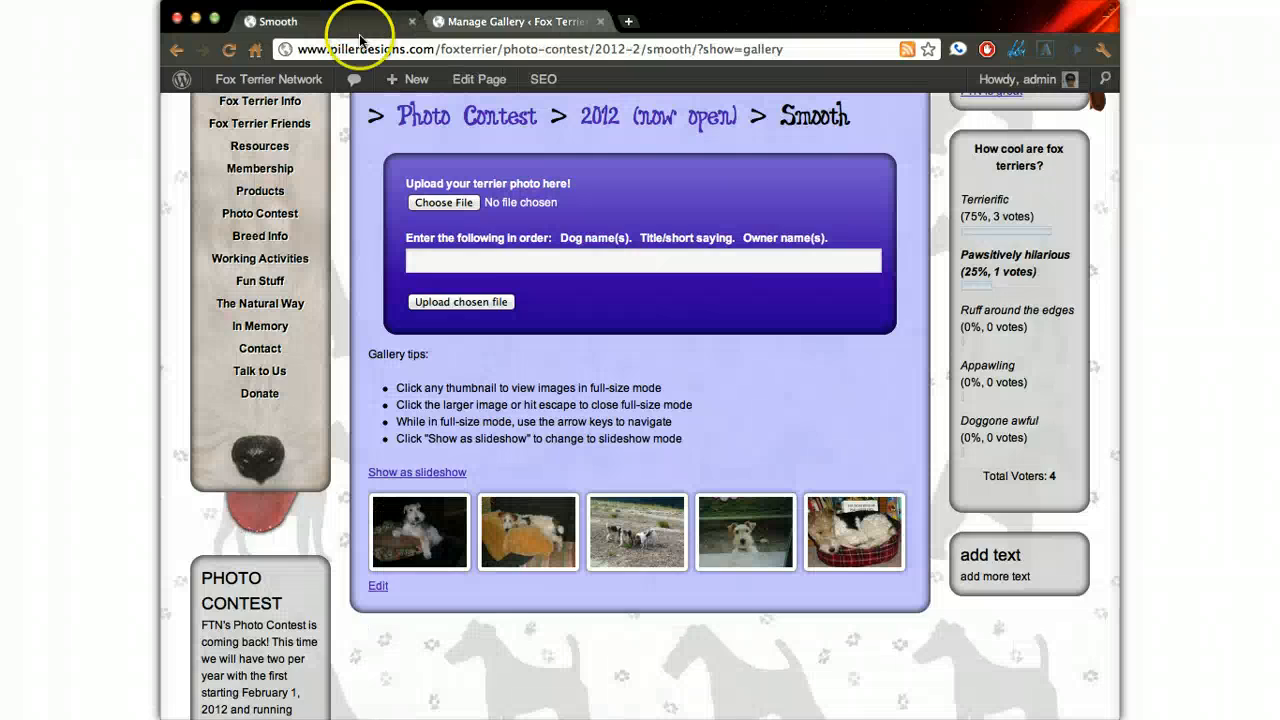
scroll(487, 251, "up", 2)
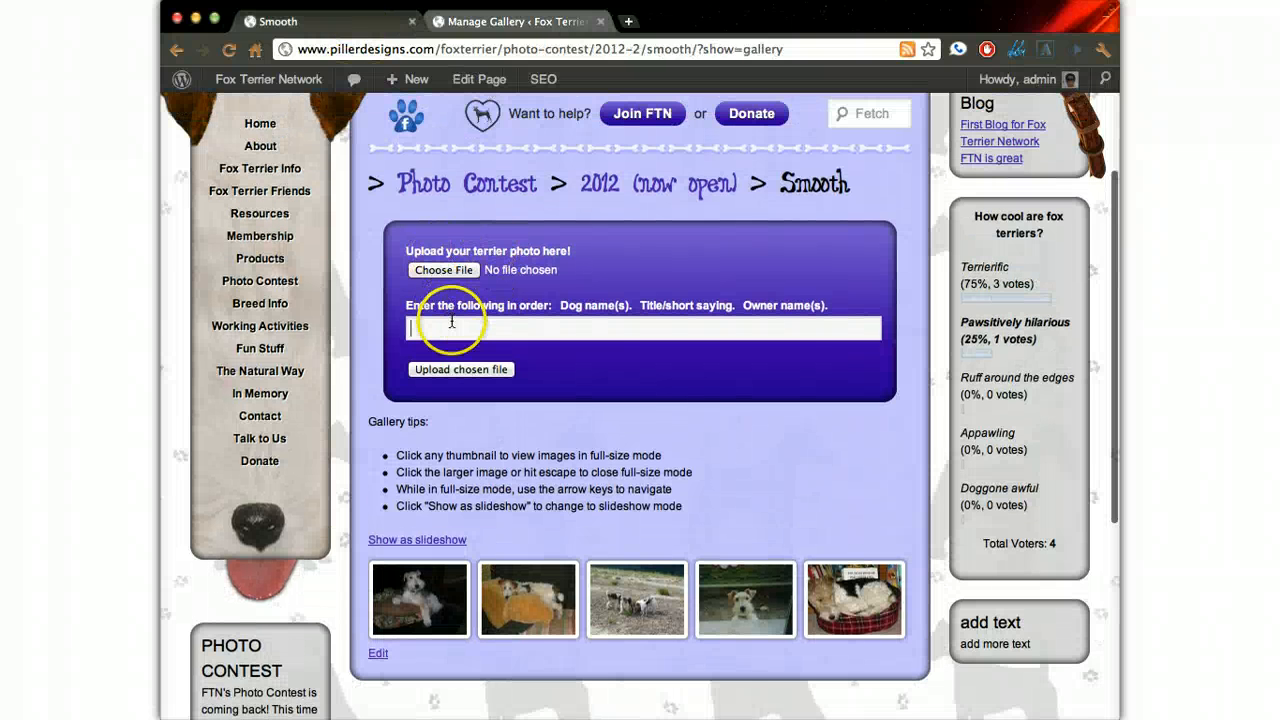
left_click(460, 22)
scroll(720, 300, "down", 3)
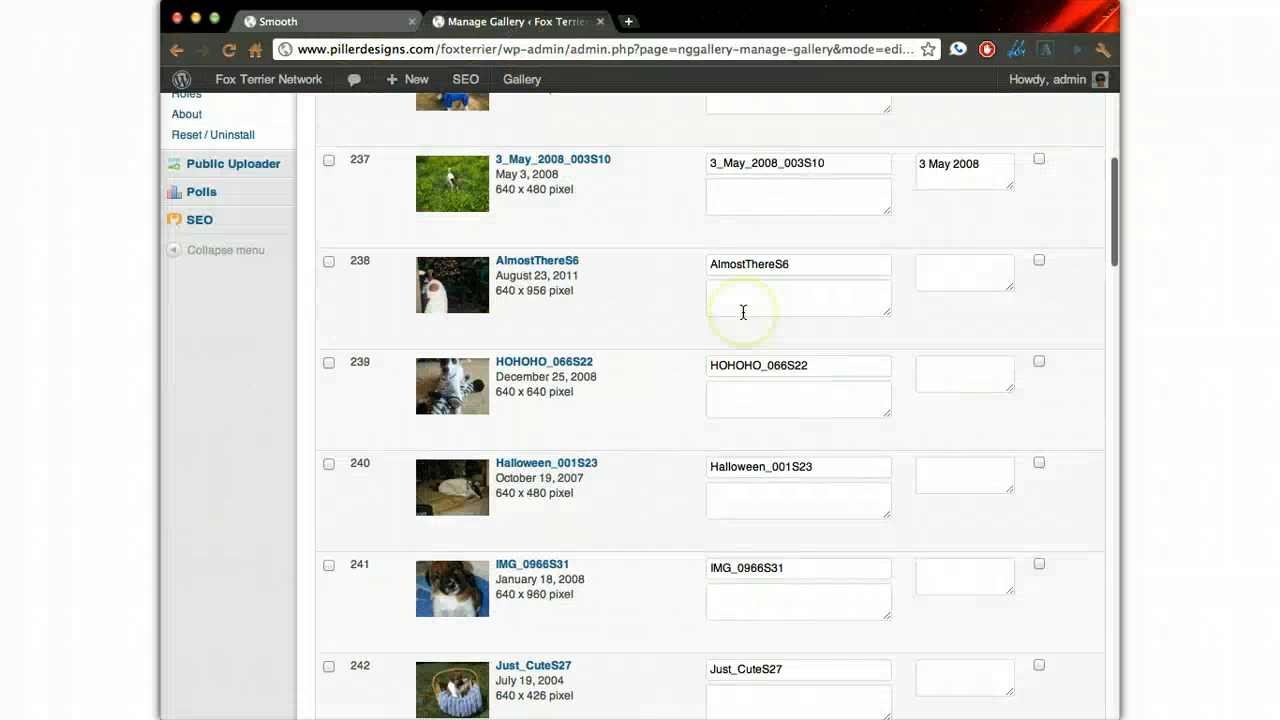
scroll(743, 313, "down", 20)
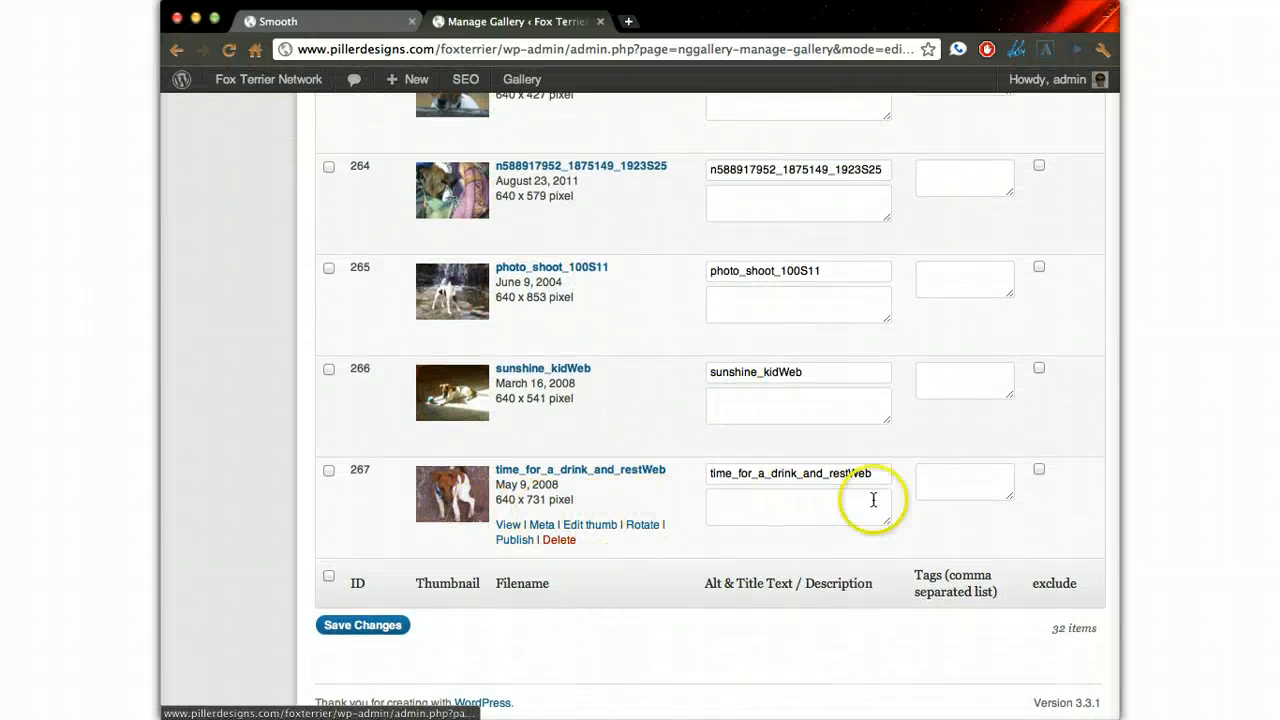
- Try the exclude option on the time_for_a_drink_and_restWeb image and clear it again
left_click(1039, 471)
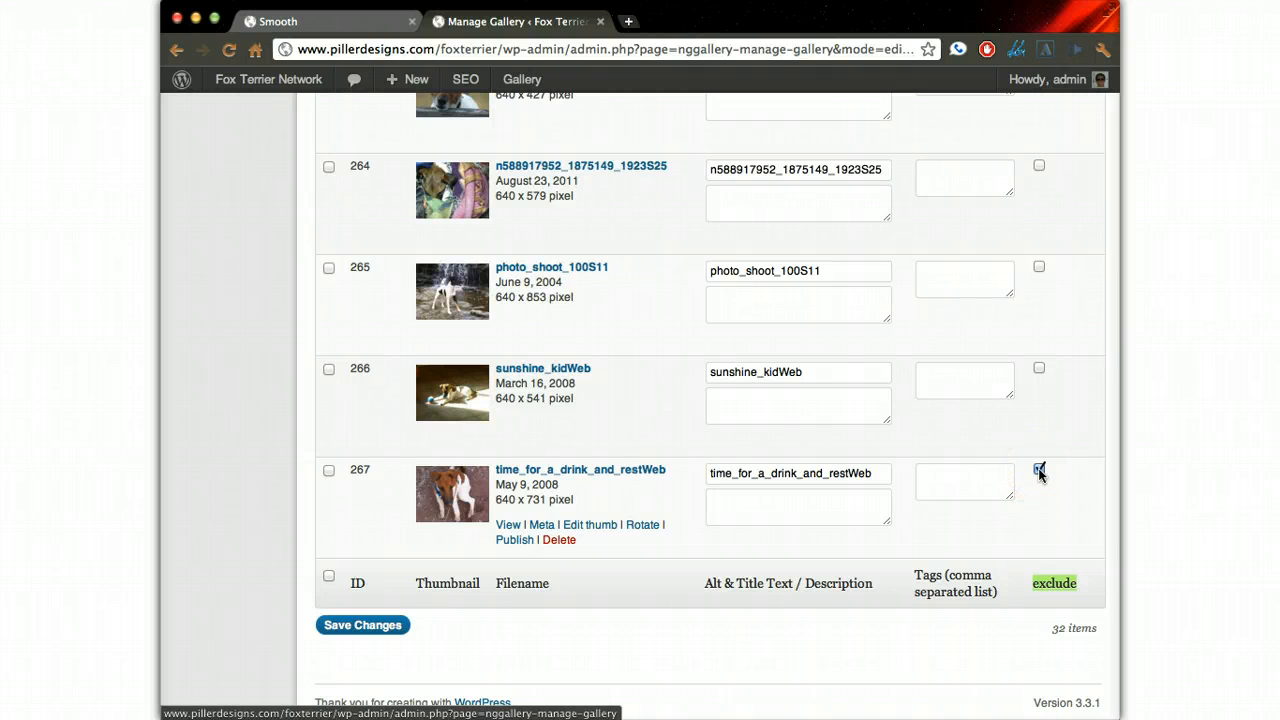
left_click(780, 497)
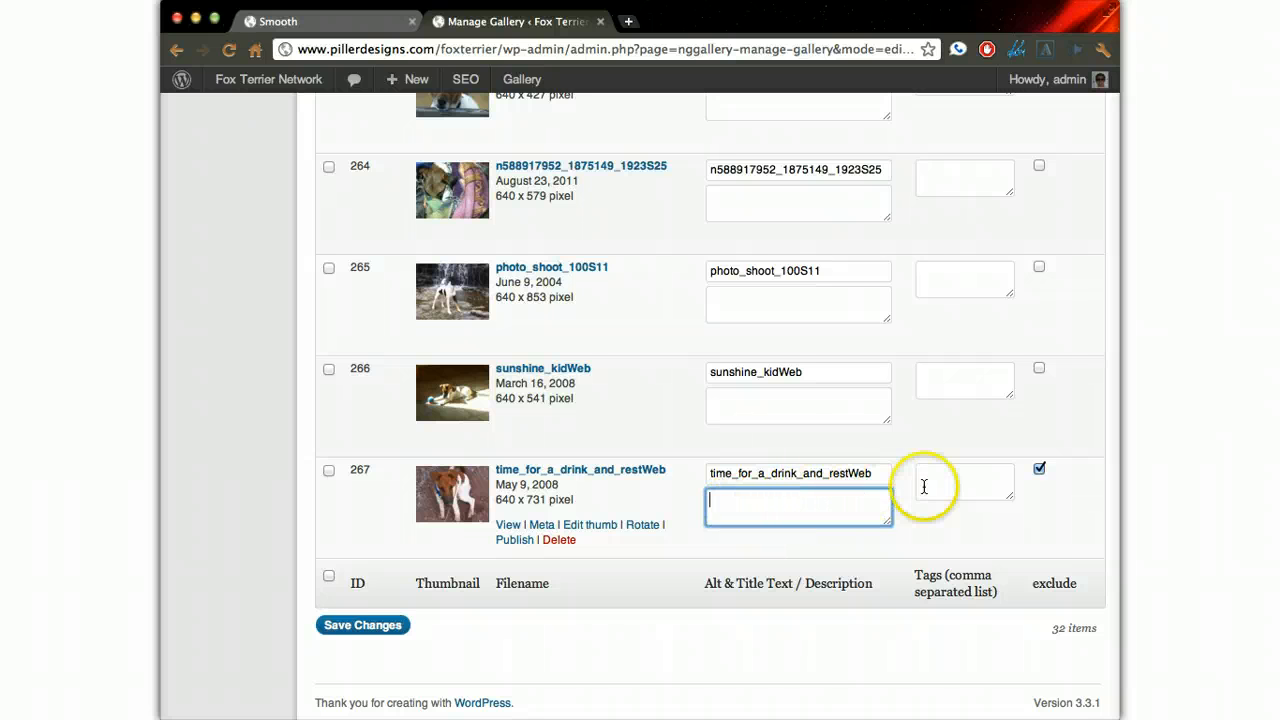
left_click(1039, 470)
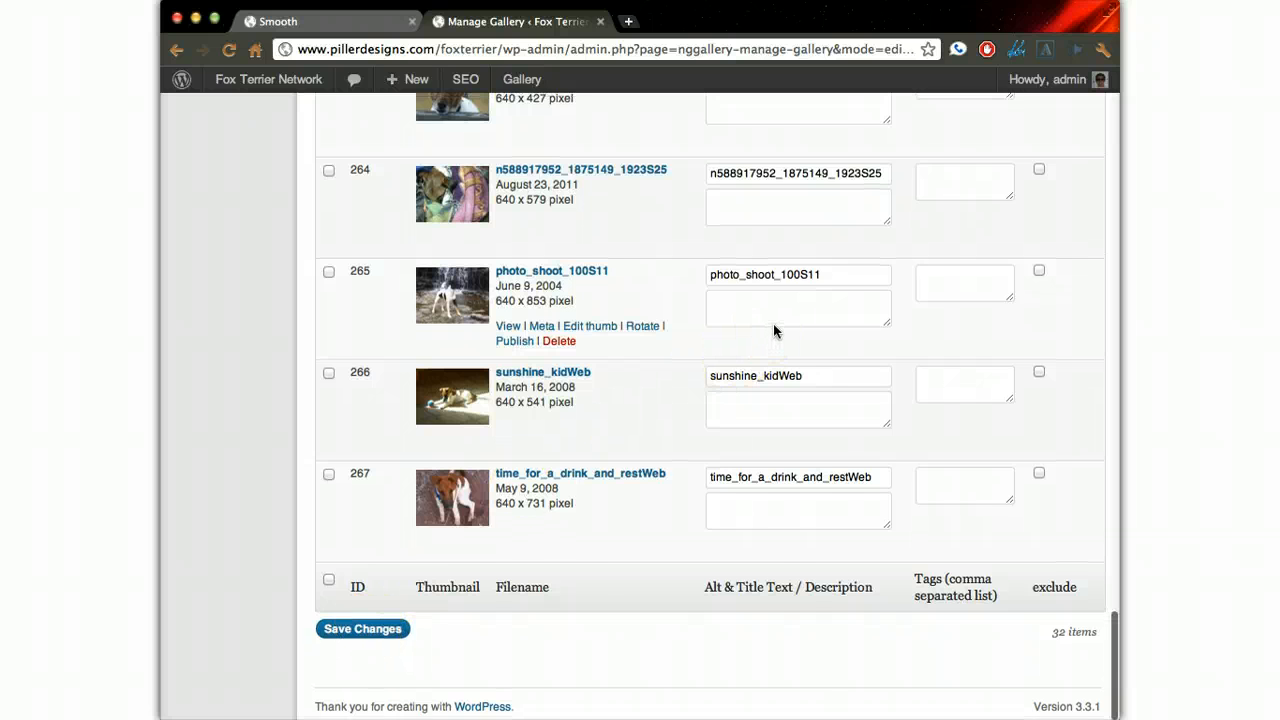
- Leave the 2008 Smooths gallery and add a new album named 2008 in the album manager
scroll(774, 331, "up", 15)
scroll(774, 331, "up", 15)
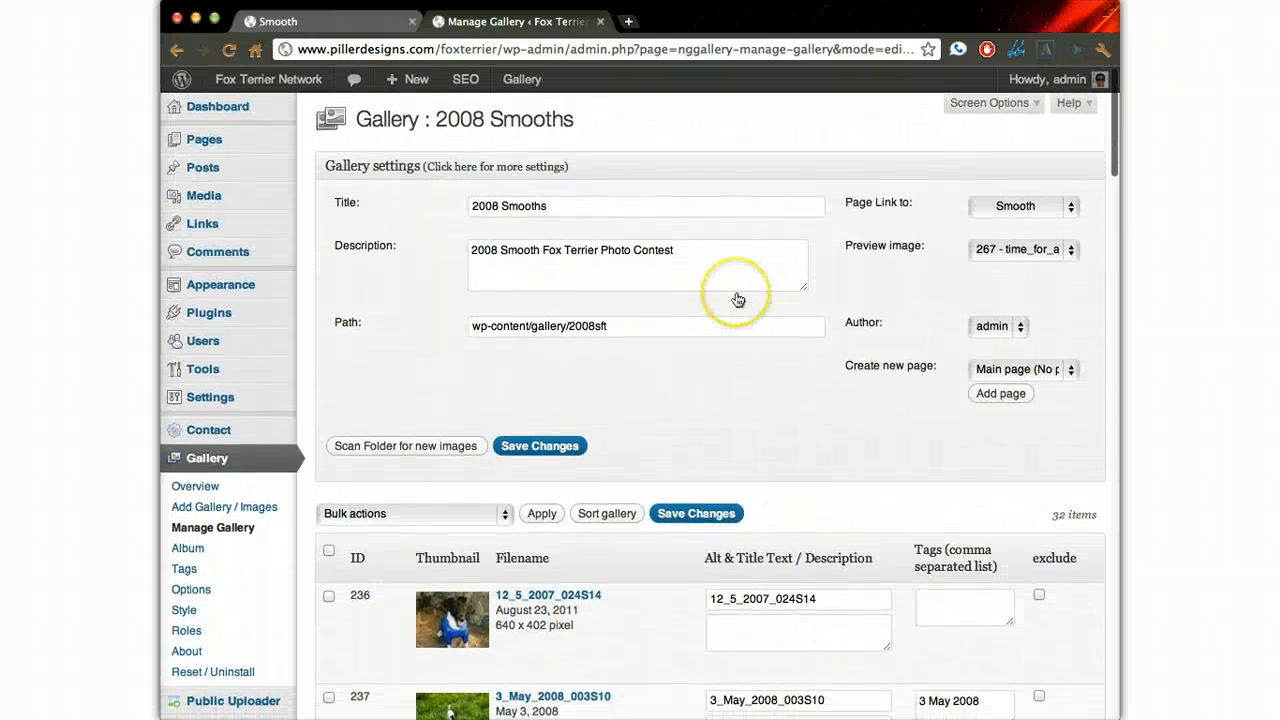
left_click(719, 412)
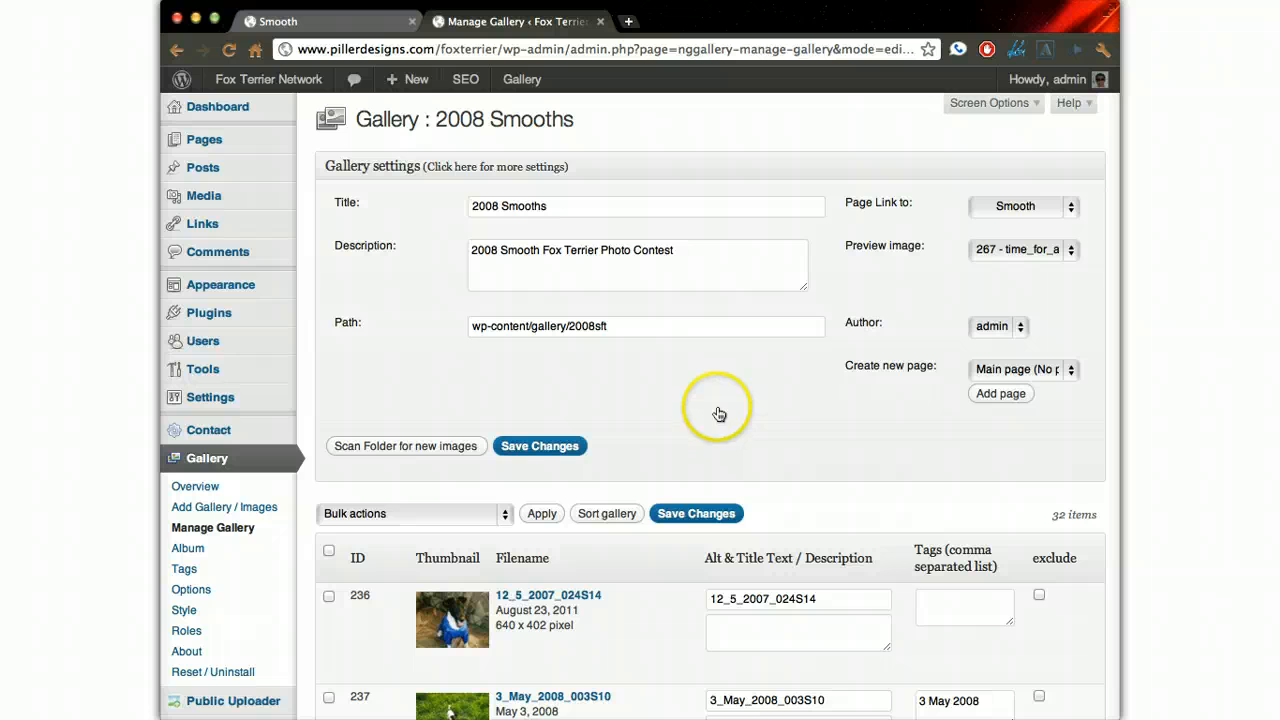
left_click(188, 548)
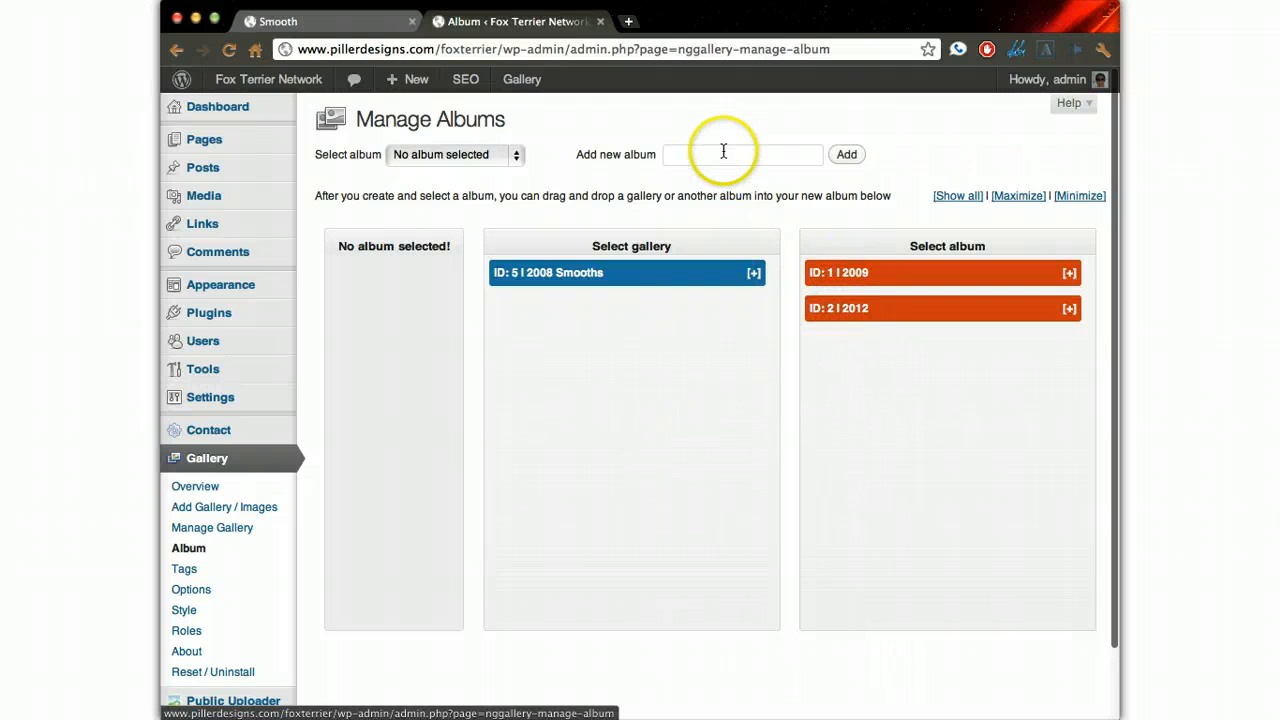
type("2008")
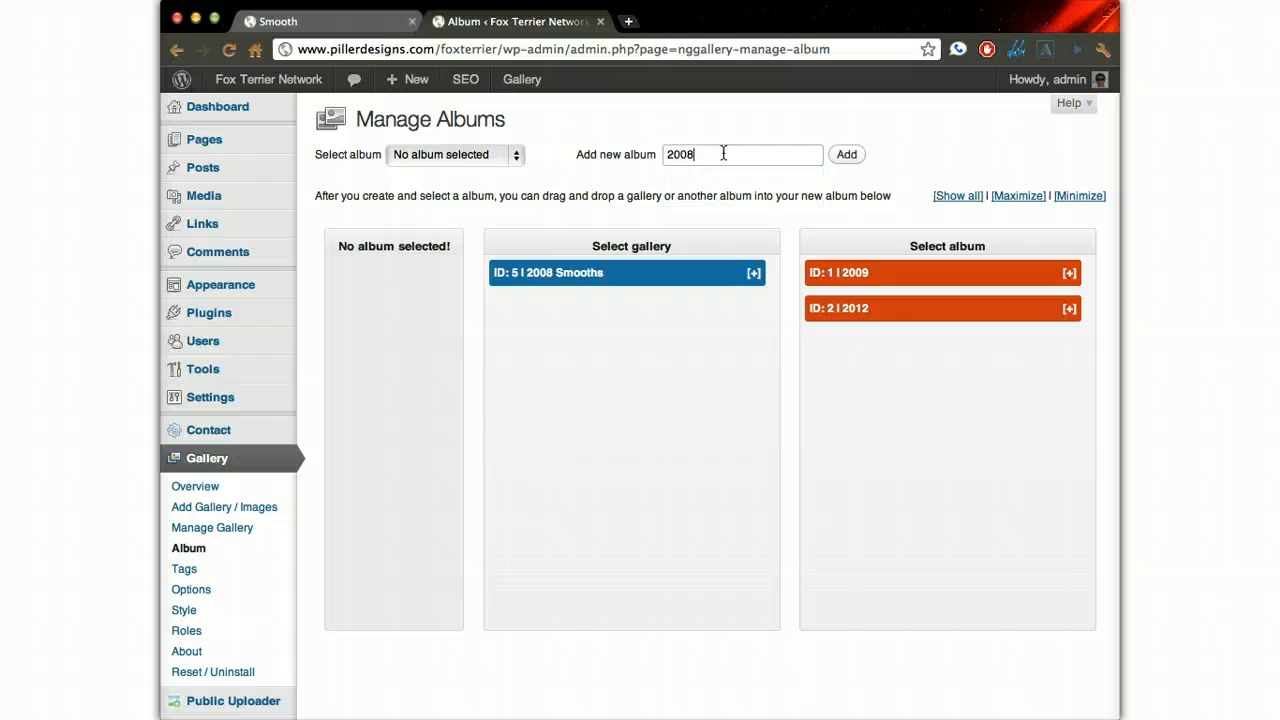
left_click(838, 152)
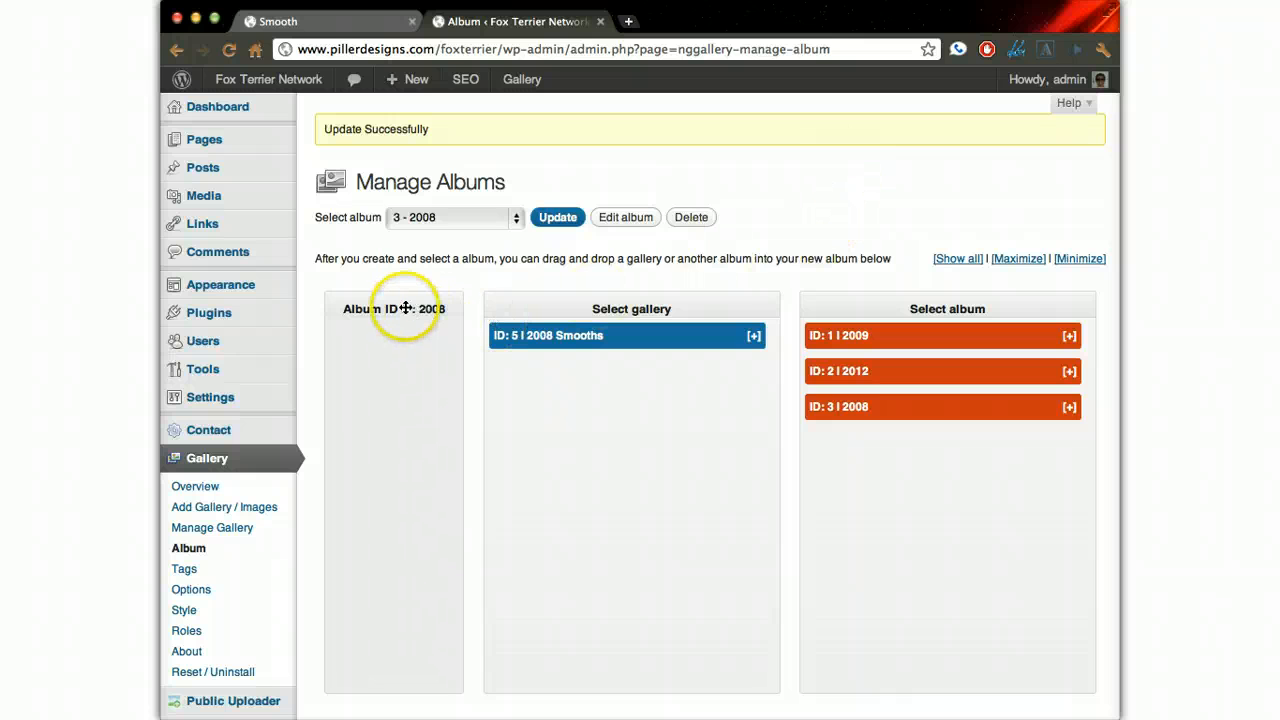
- Place the 2008 Smooths gallery in the 2008 album and update the album
left_click(416, 220)
left_click(416, 220)
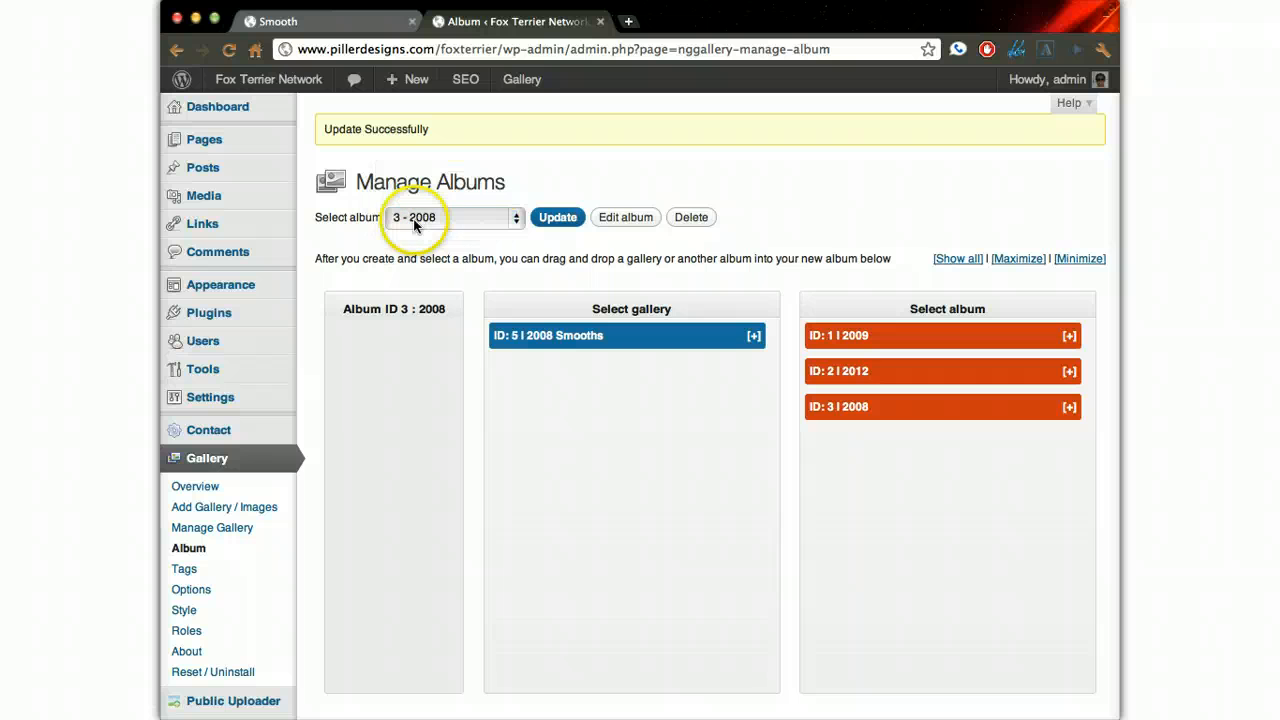
left_click(505, 218)
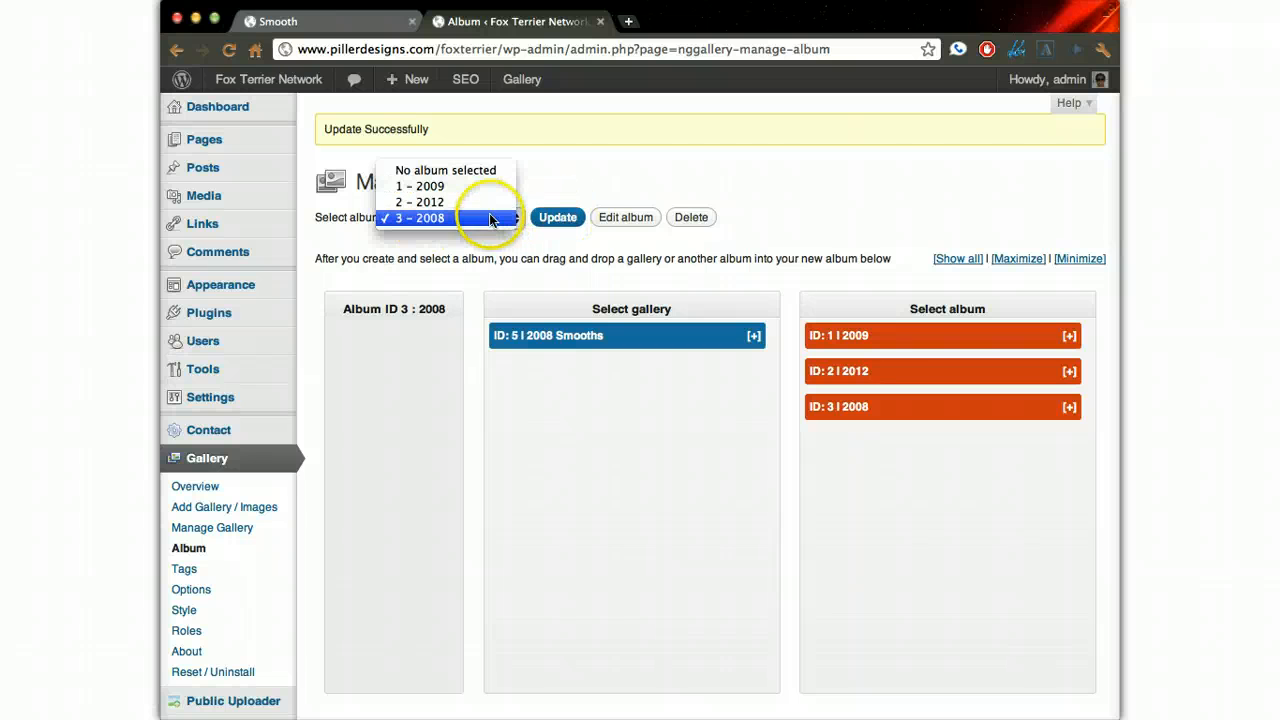
left_click(470, 270)
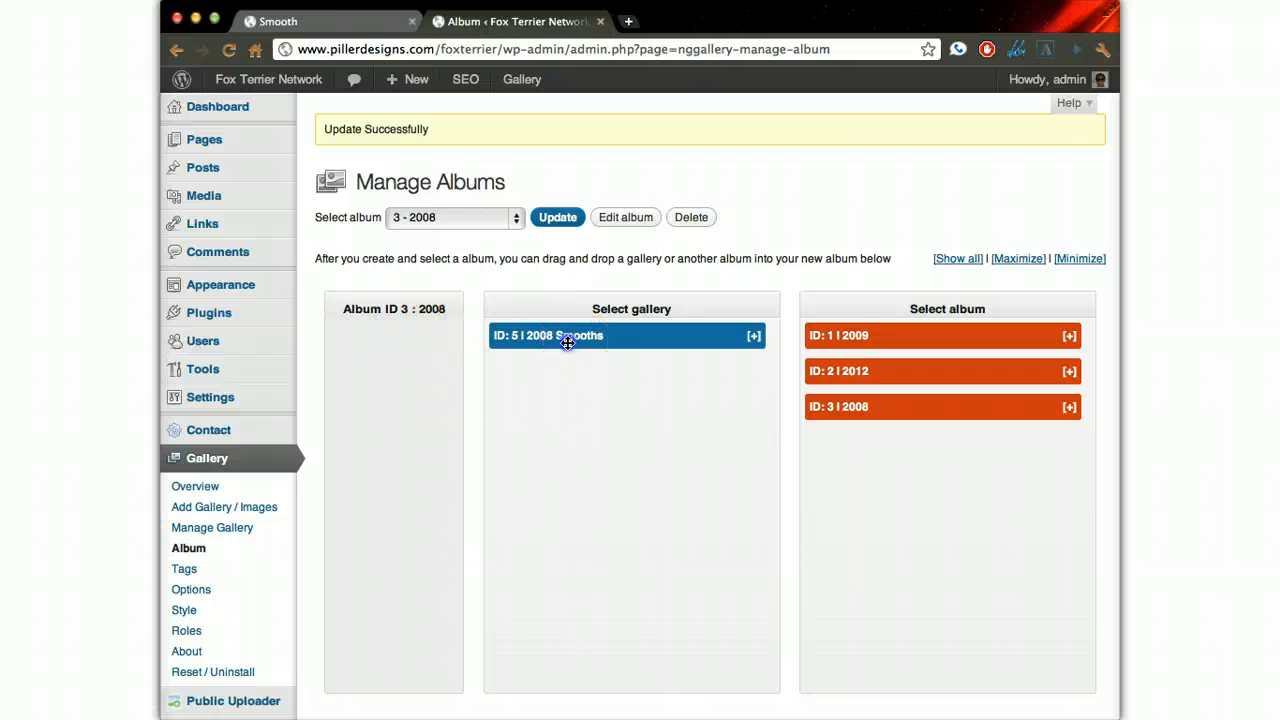
left_click_drag(567, 343, 351, 342)
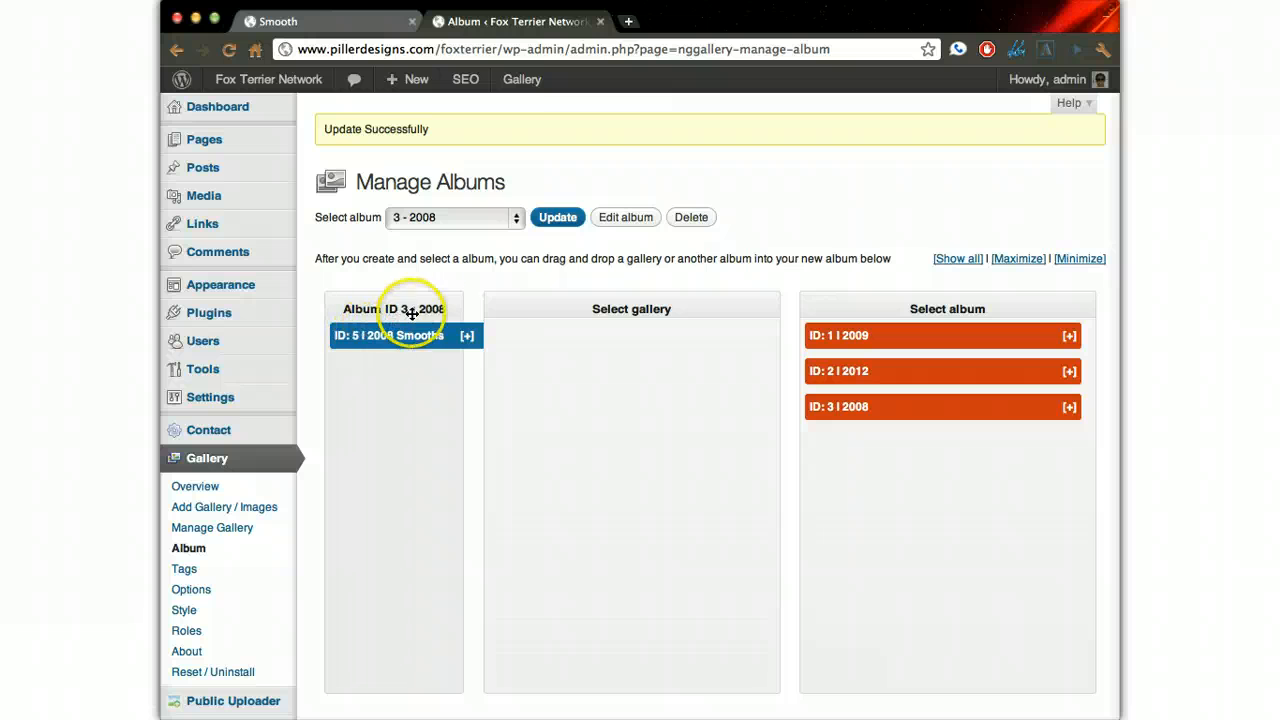
left_click(558, 218)
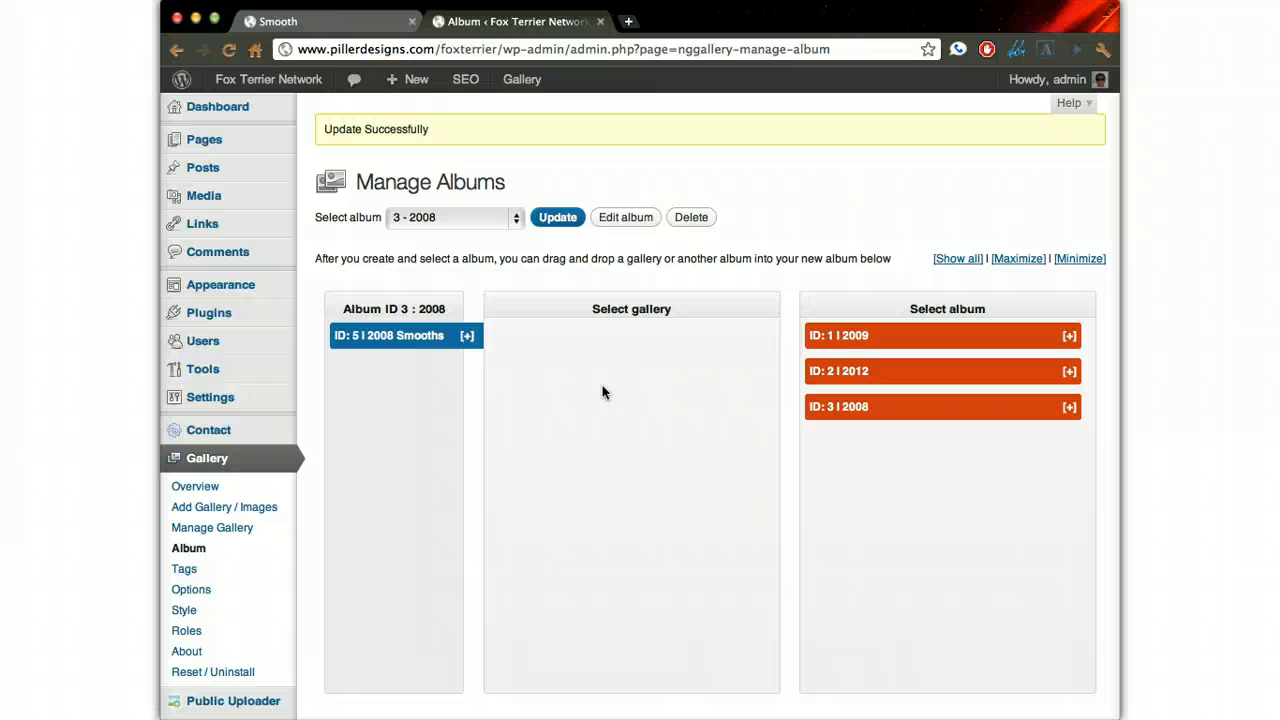
- Open the gallery plugin's options and examine the watermark settings for font, size, color, text and position
left_click(214, 592)
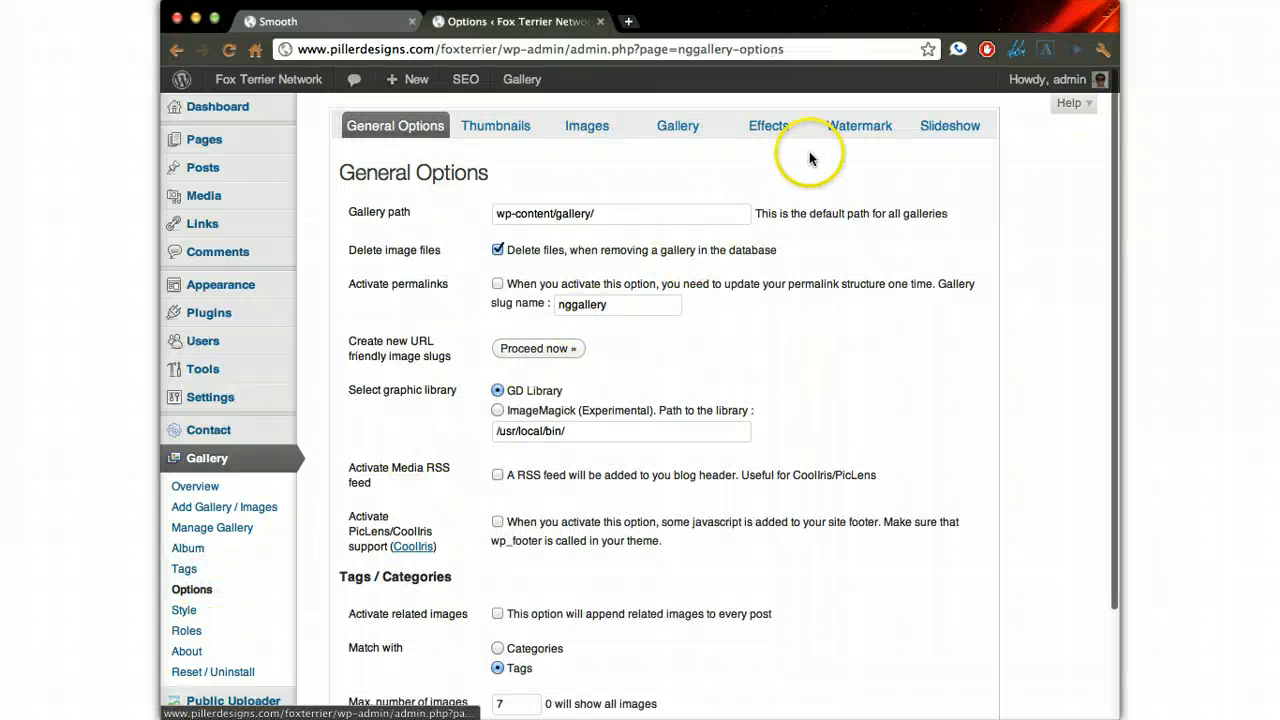
left_click(851, 128)
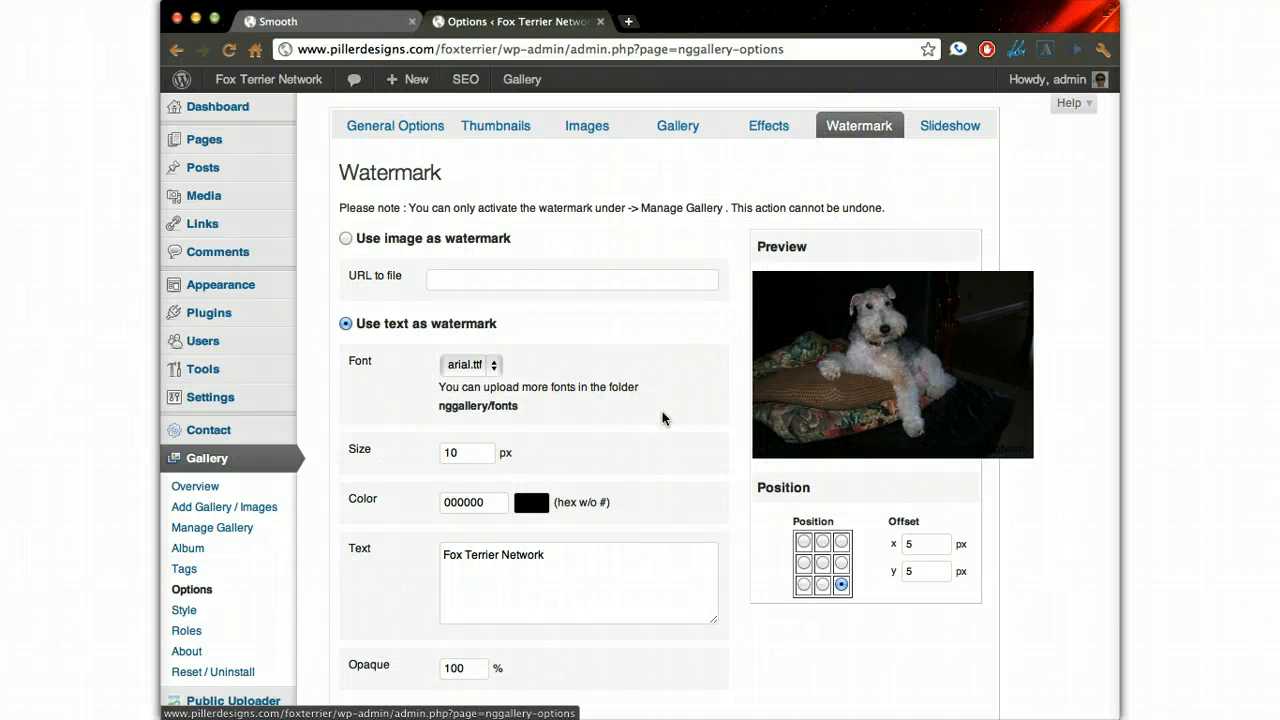
scroll(662, 418, "down", 1)
scroll(662, 418, "down", 3)
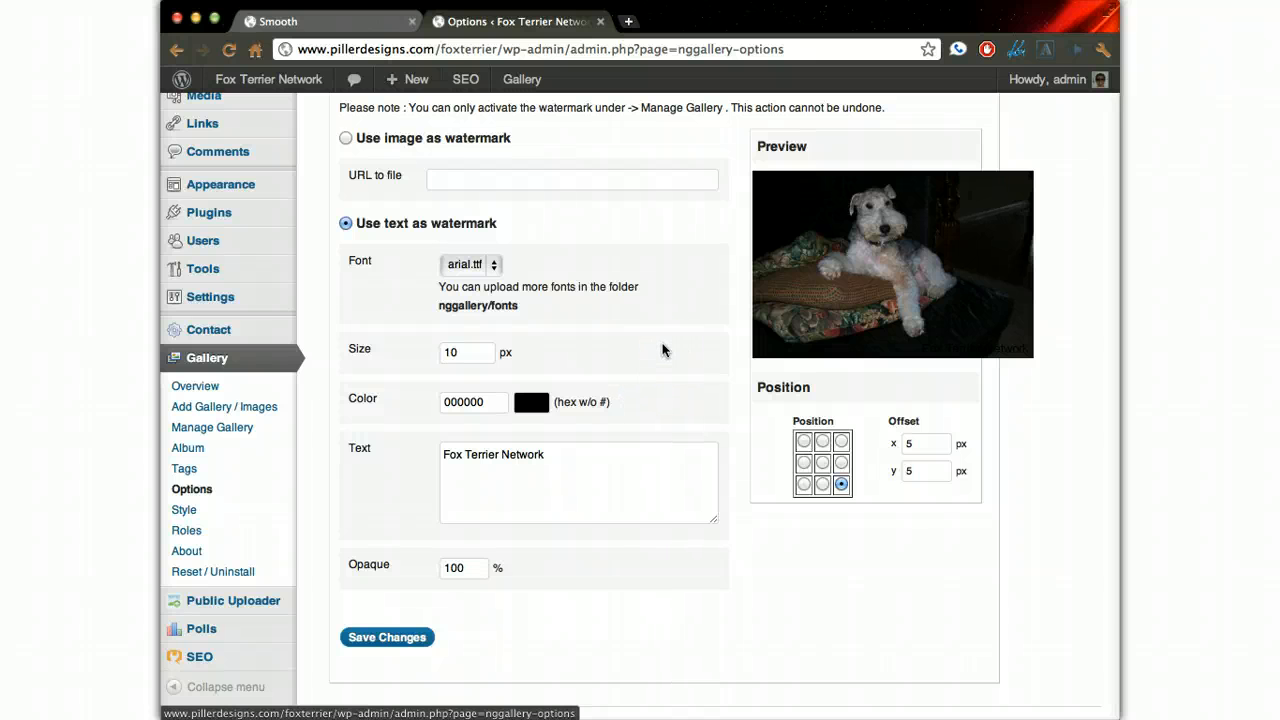
scroll(662, 350, "up", 3)
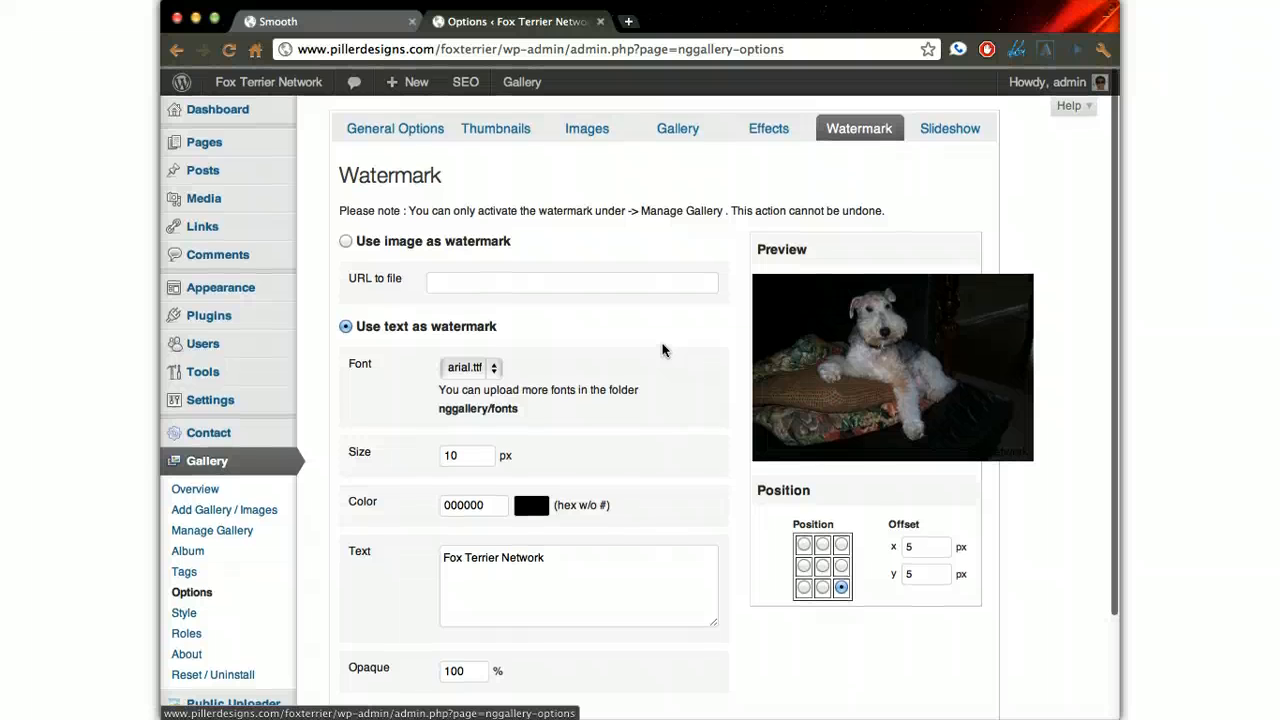
- Examine the slideshow options and compare them with the 2012 Smooth contest page shown as a slideshow
left_click(950, 128)
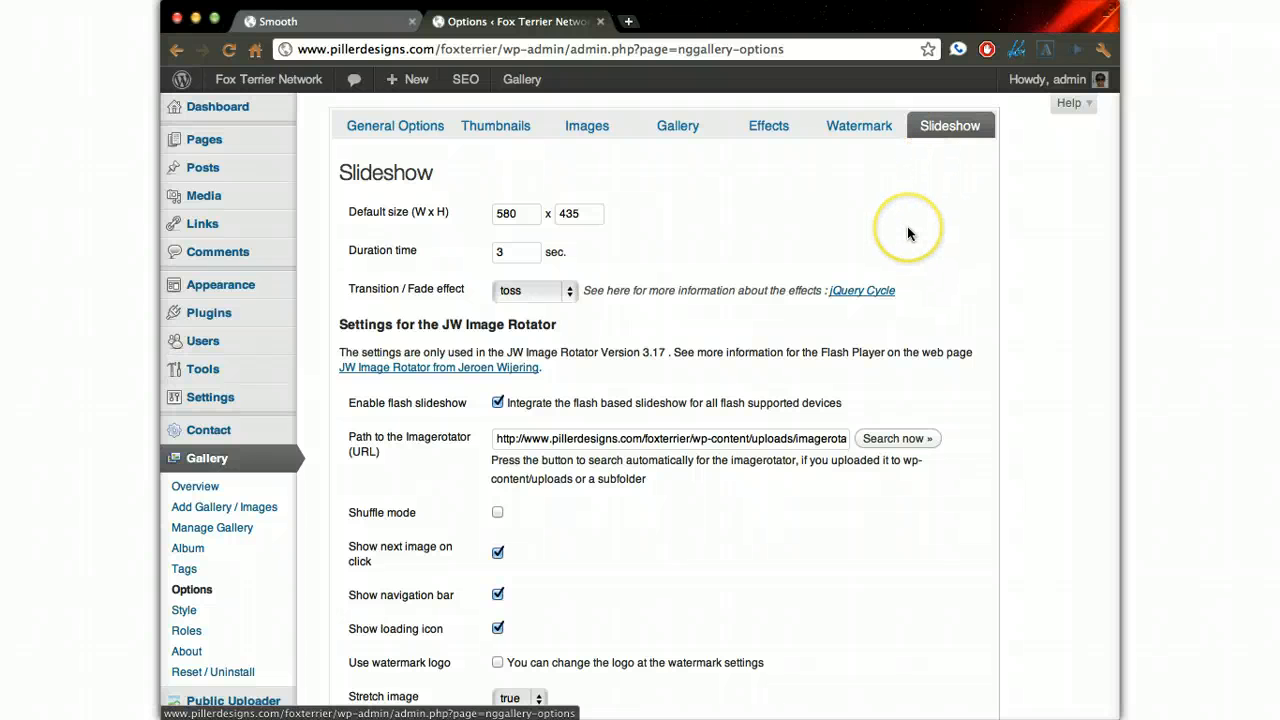
left_click(350, 24)
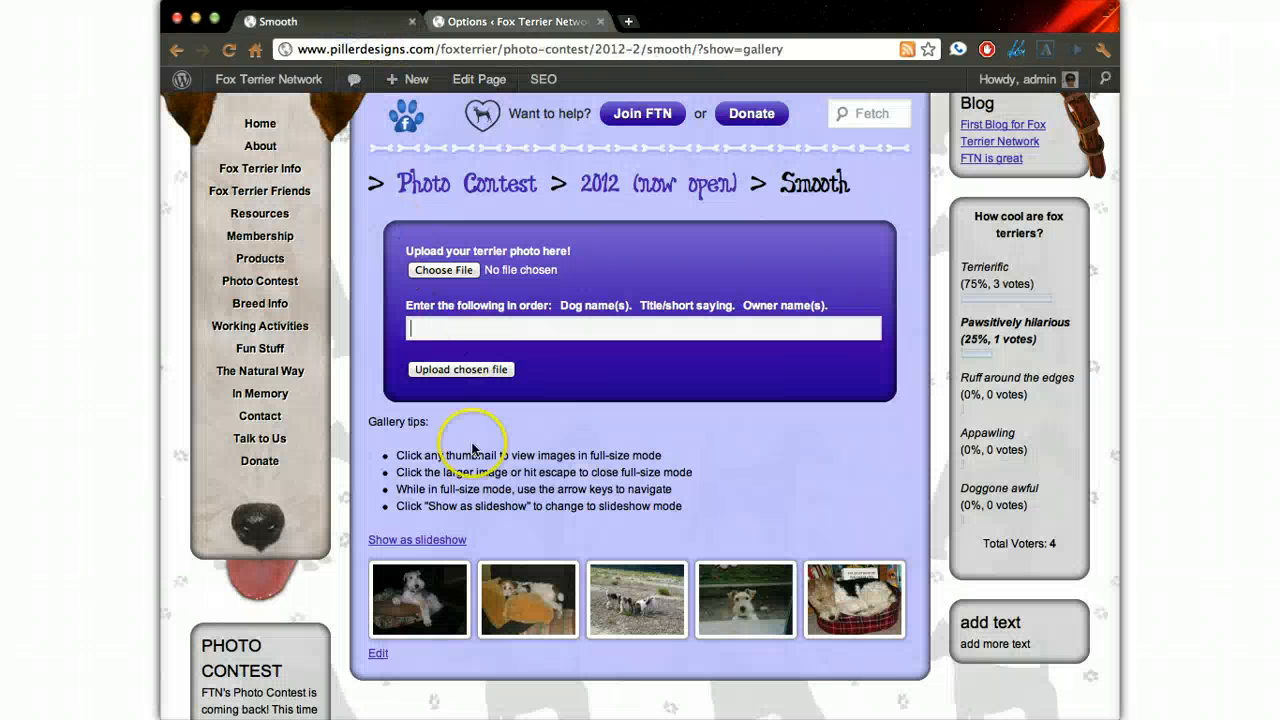
left_click(415, 540)
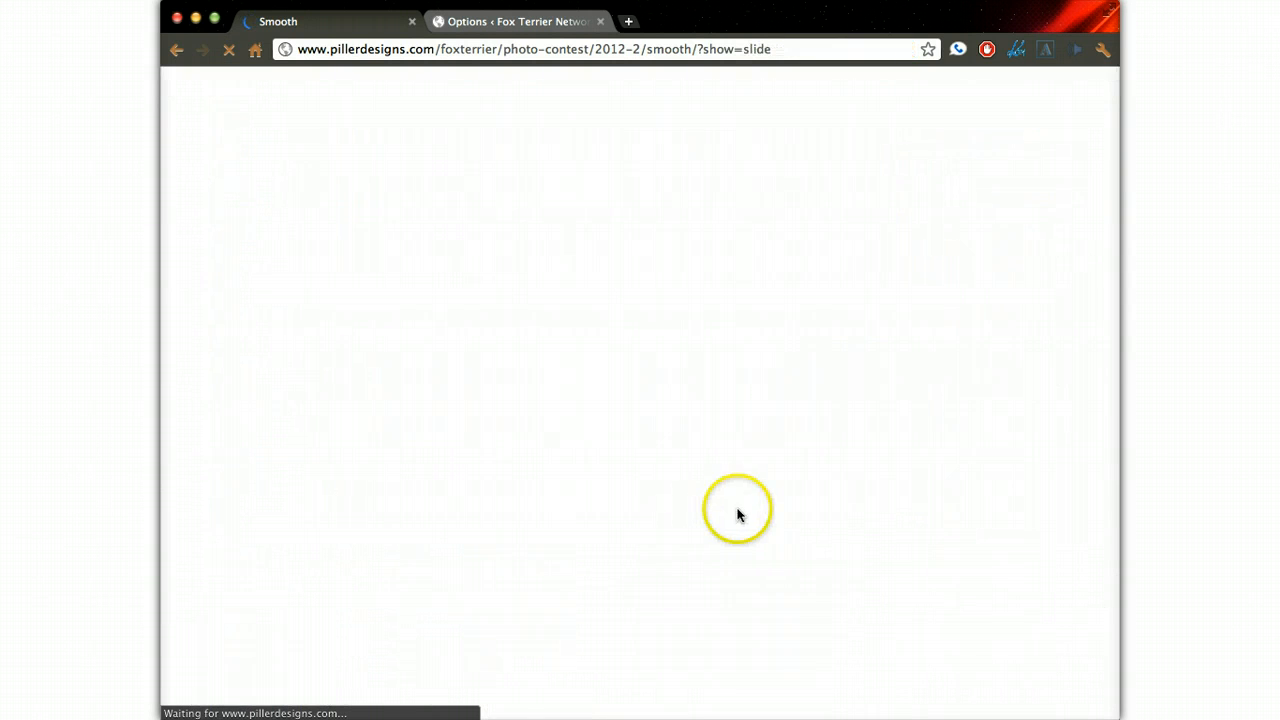
scroll(786, 512, "down", 5)
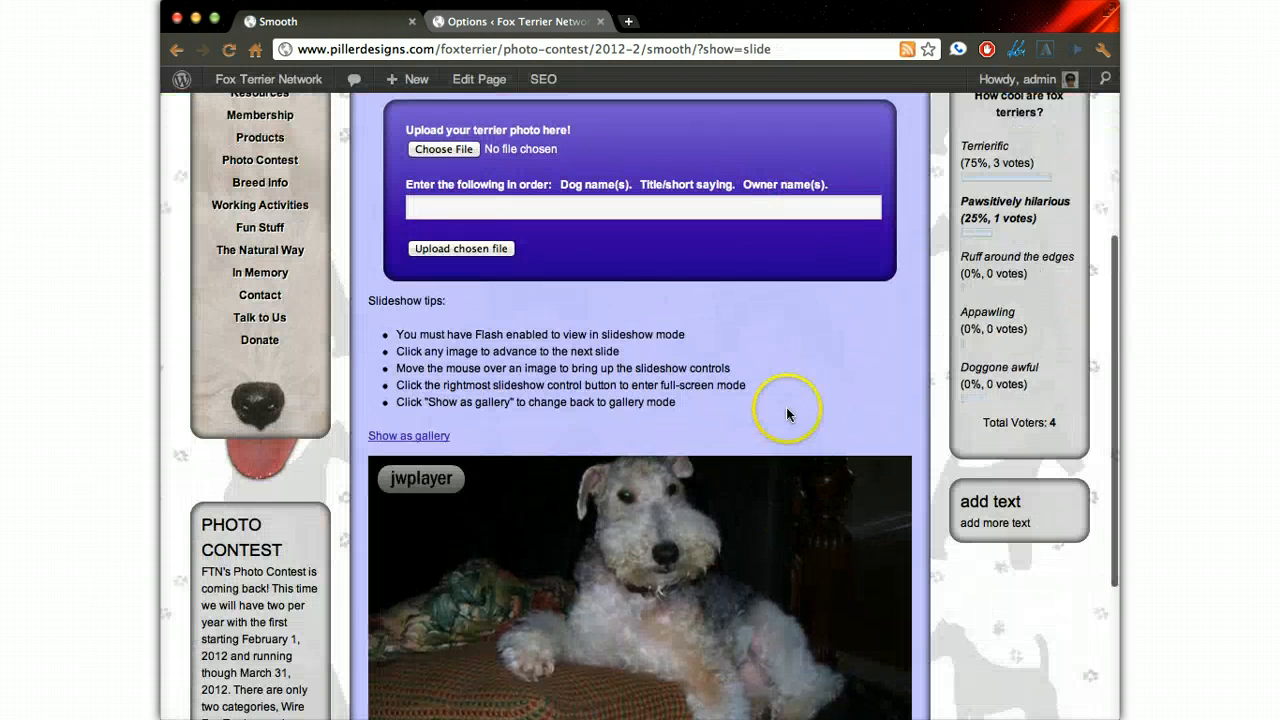
scroll(786, 407, "down", 1)
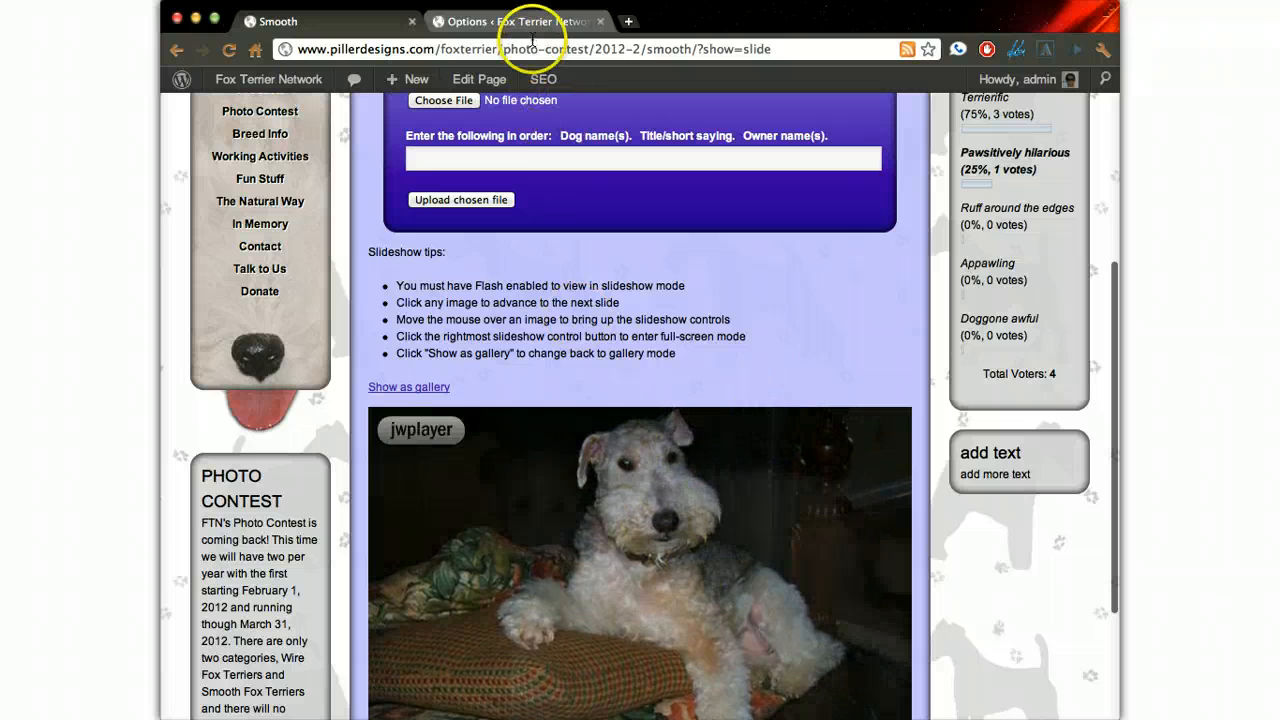
left_click(524, 25)
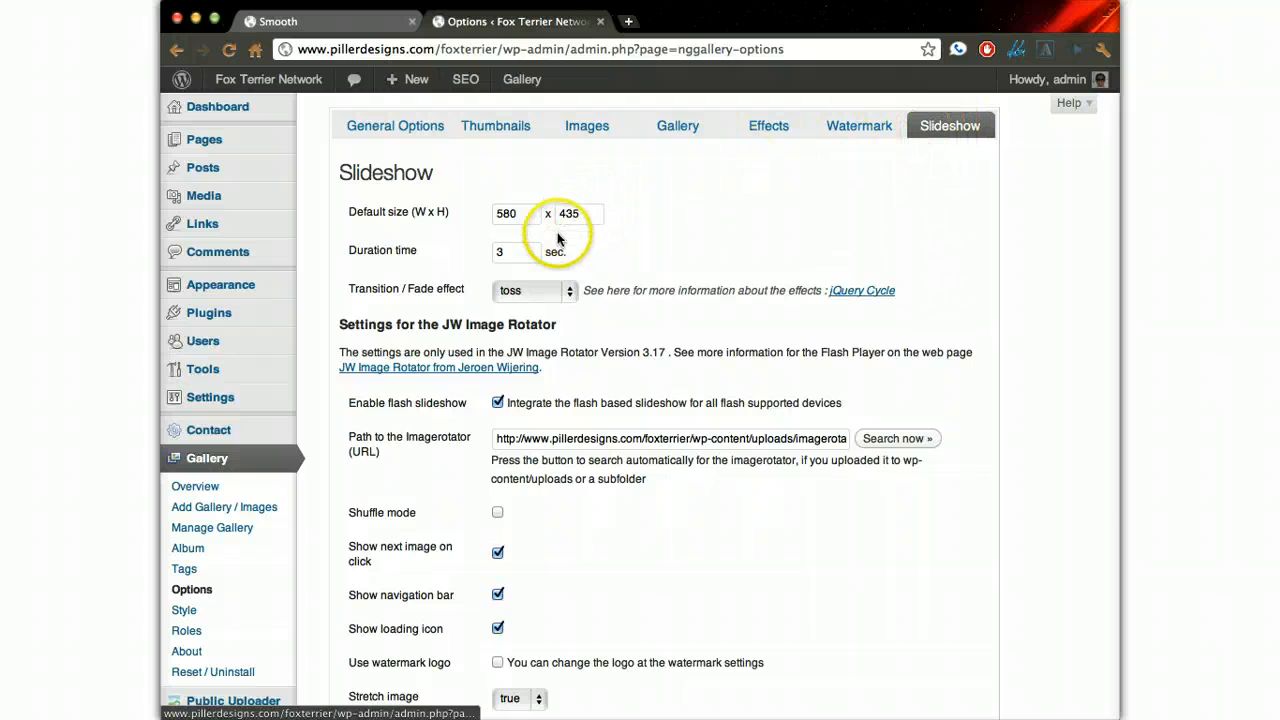
- Examine the slideshow duration, the JW Image Rotator settings and the available transition effects in the gallery's slideshow options
scroll(525, 250, "down", 2)
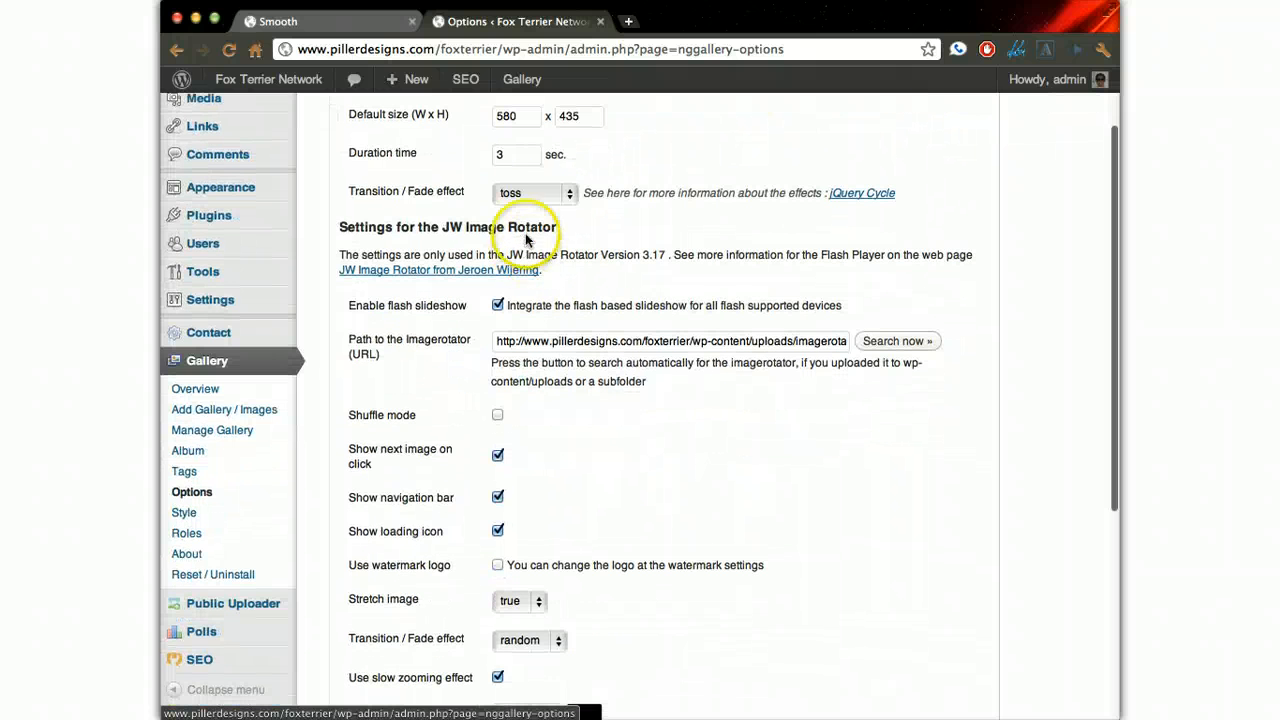
double_click(515, 158)
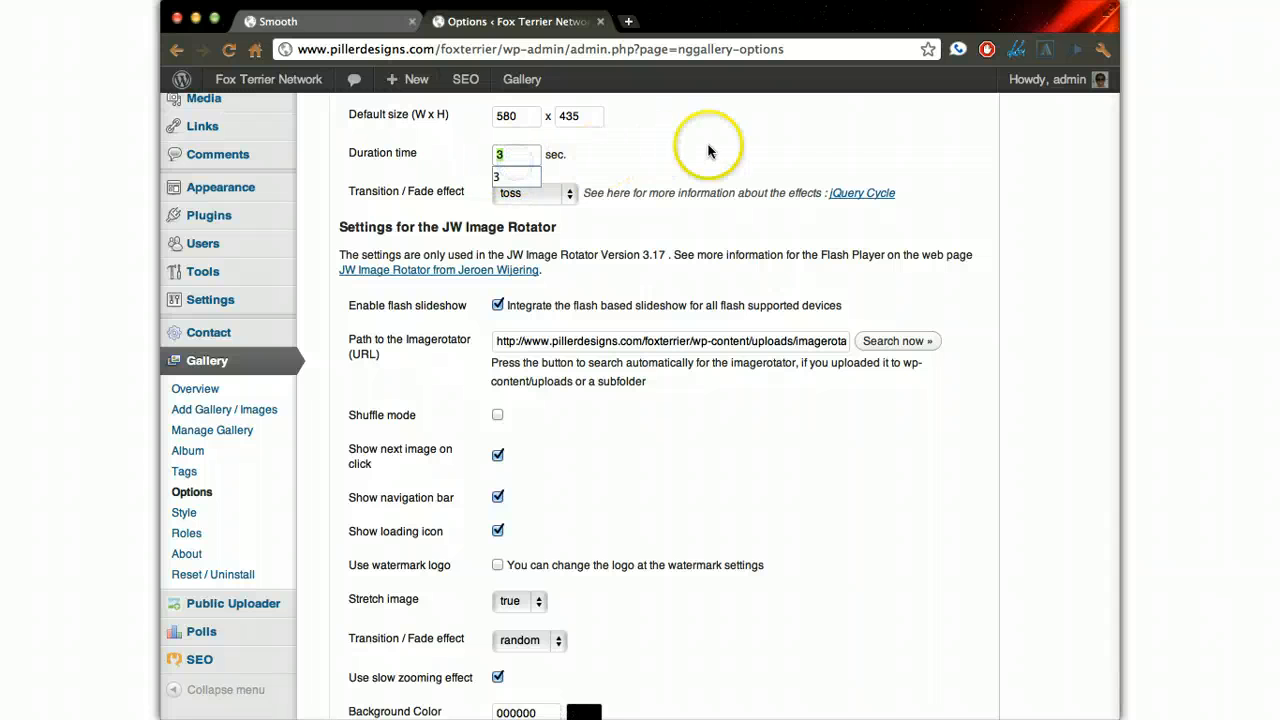
scroll(640, 410, "down", 3)
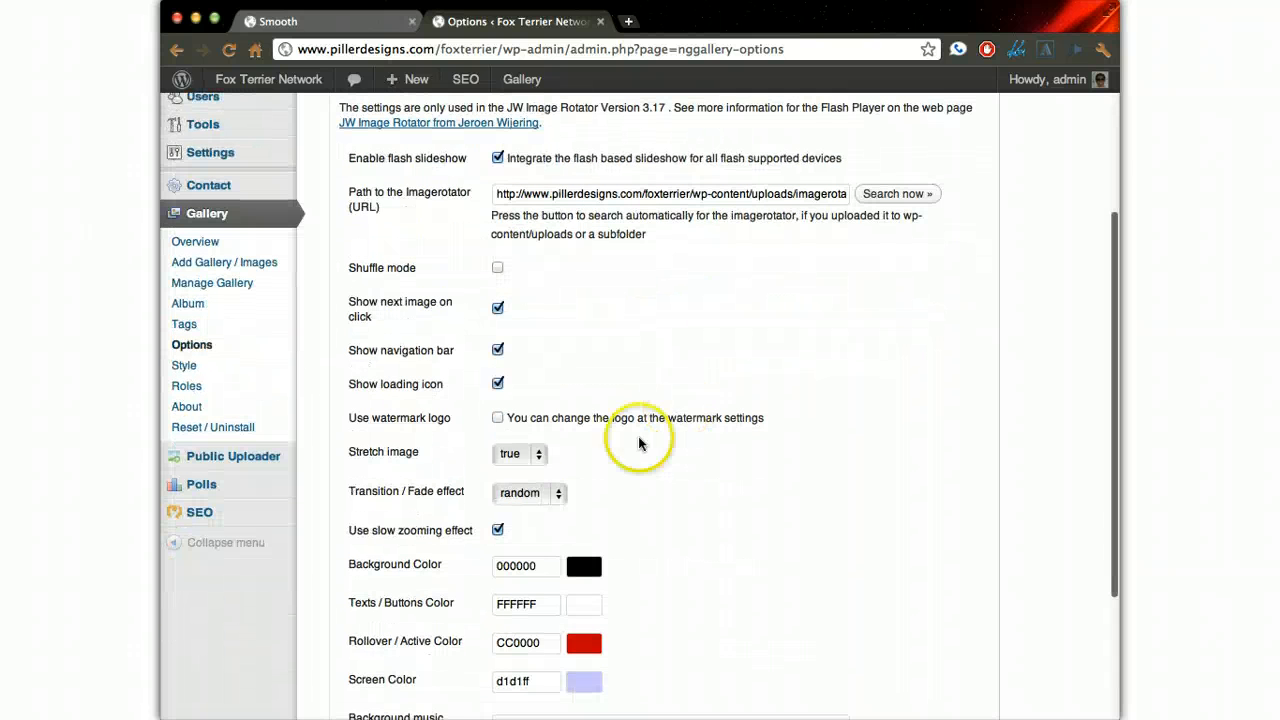
left_click(530, 492)
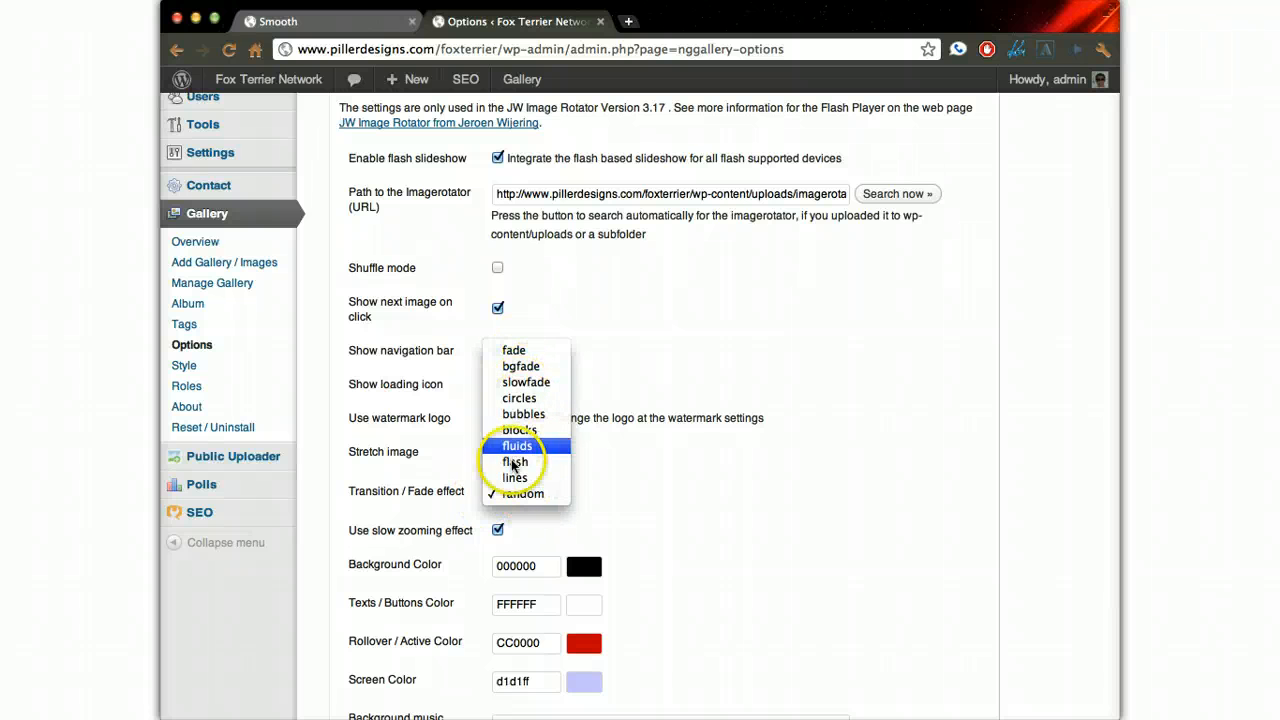
left_click(733, 474)
scroll(733, 474, "up", 5)
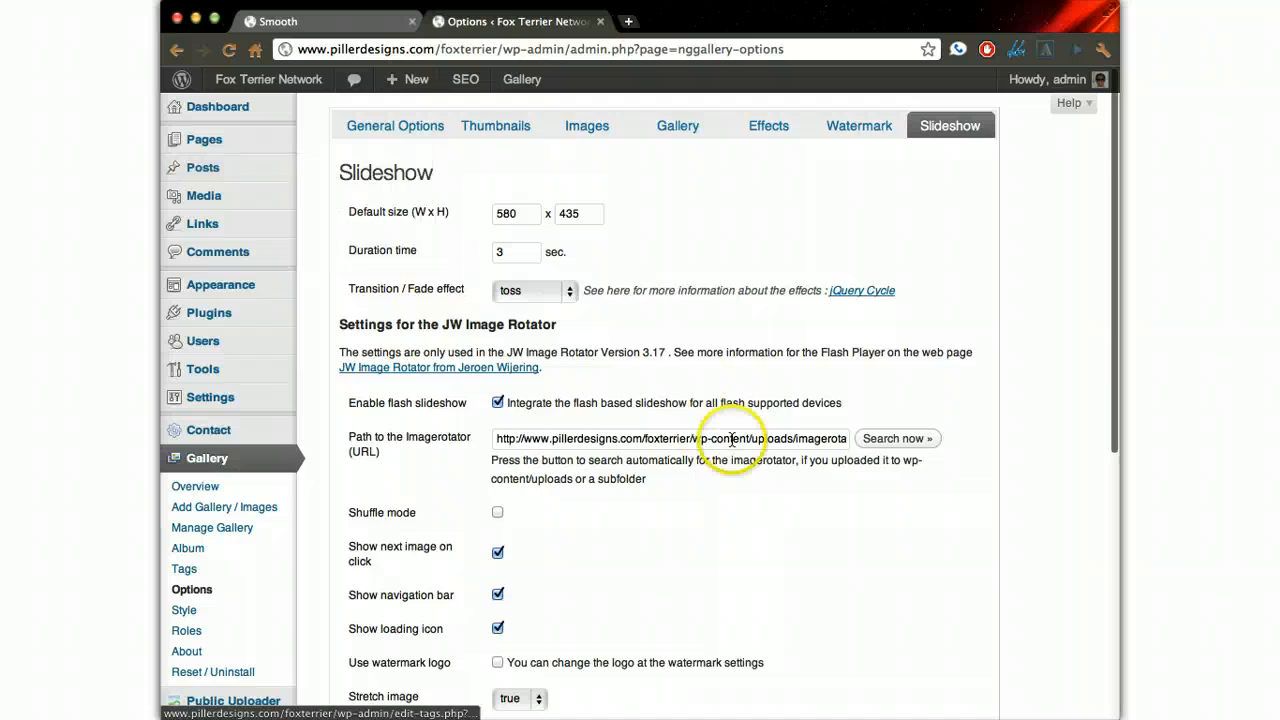
scroll(735, 500, "down", 5)
left_click(387, 614)
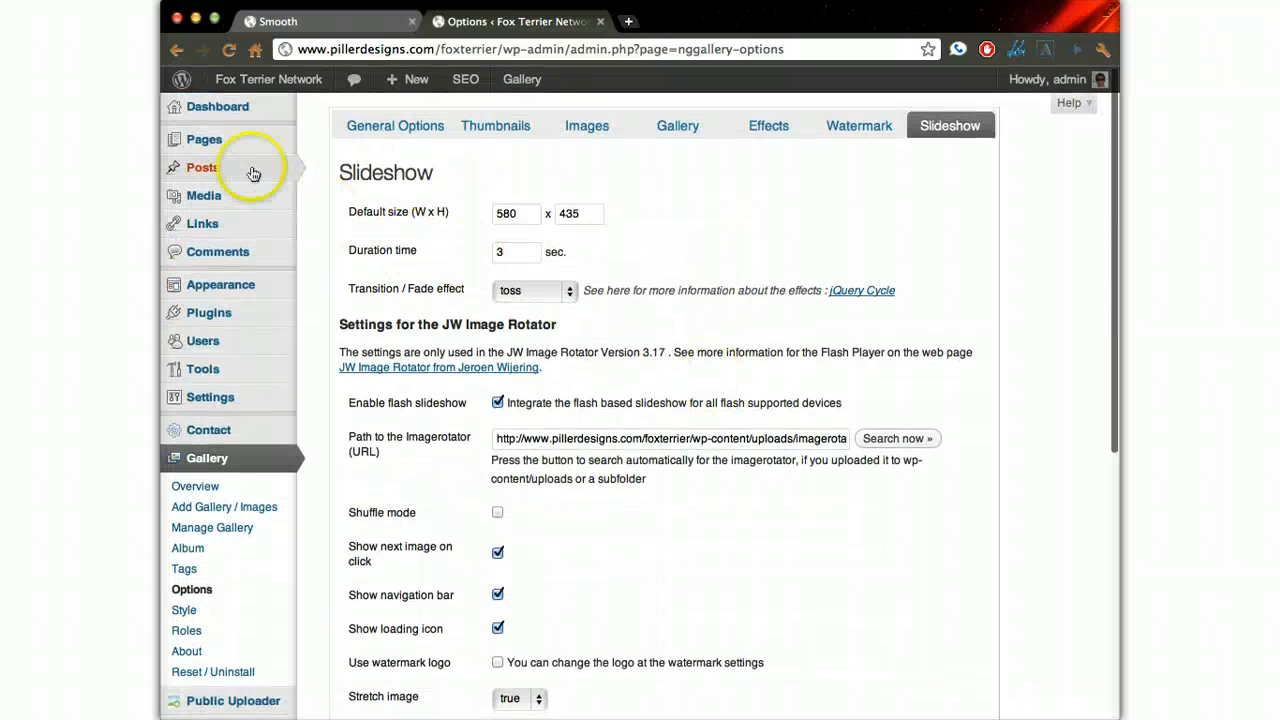
- Open the Smooth page under the 2008 photo contest for editing and place the cursor in its empty body
mouse_move(222, 145)
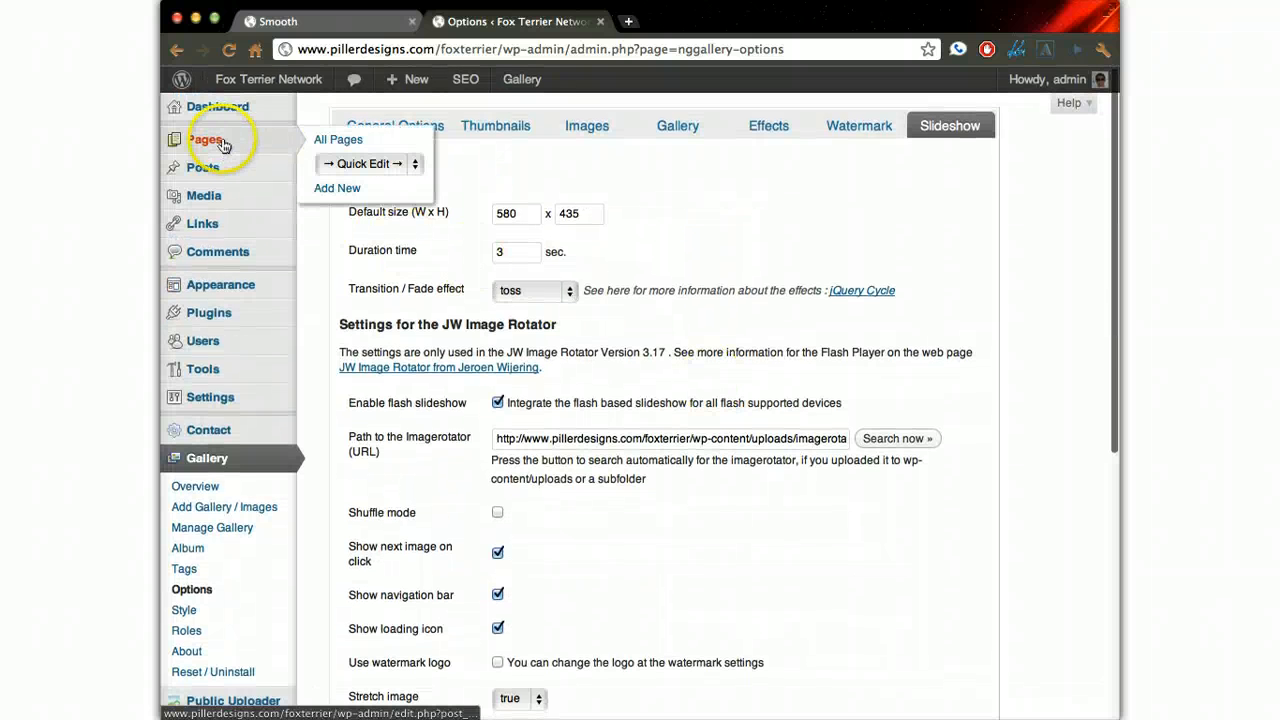
left_click(399, 163)
left_click(393, 195)
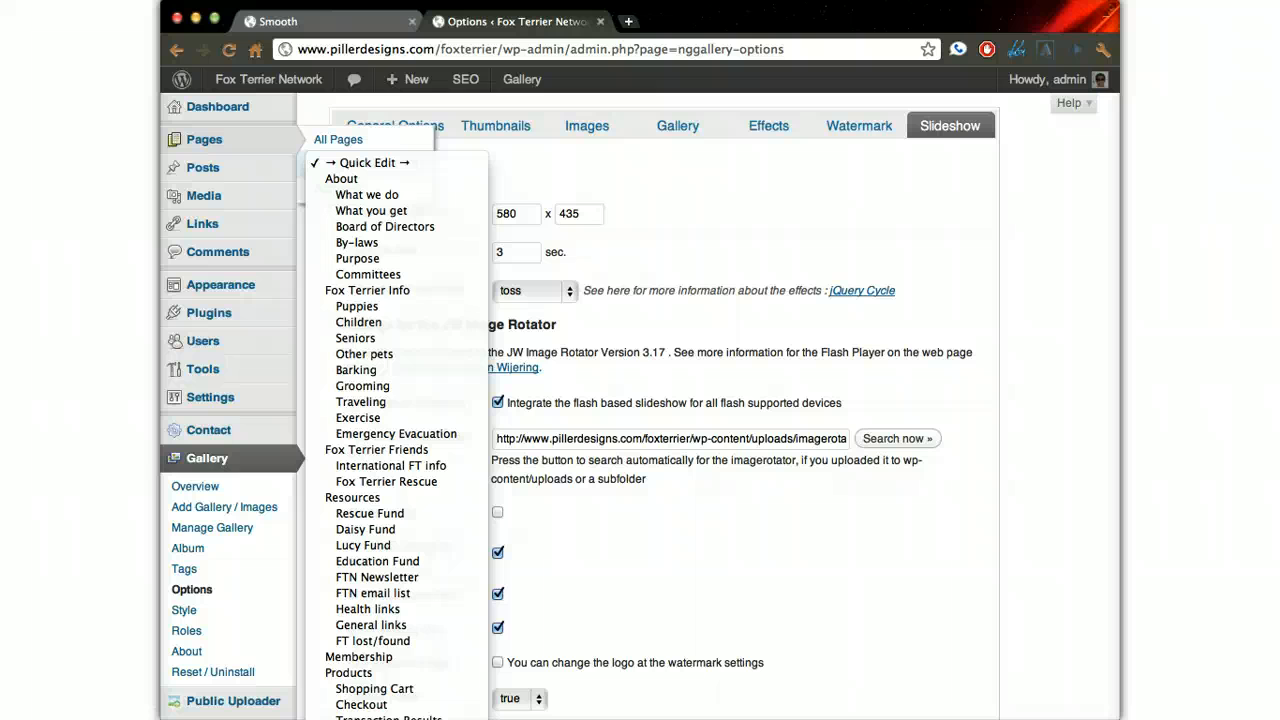
left_click(385, 717)
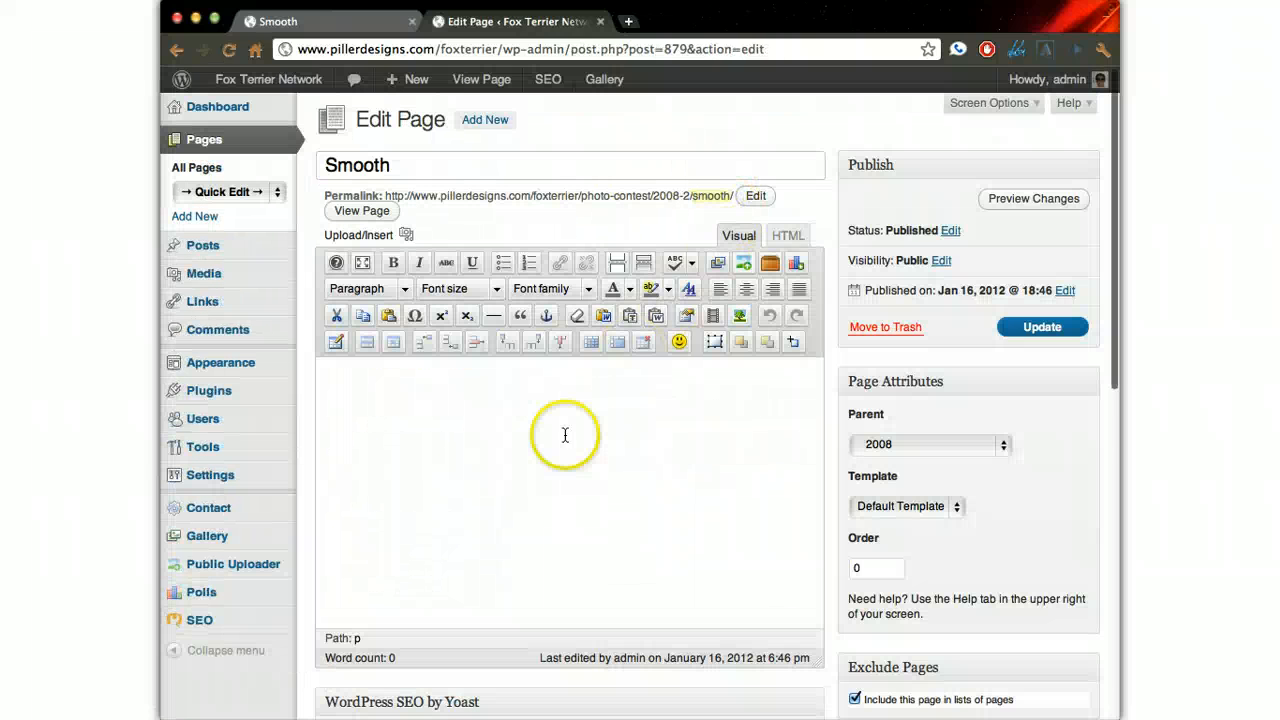
left_click(451, 443)
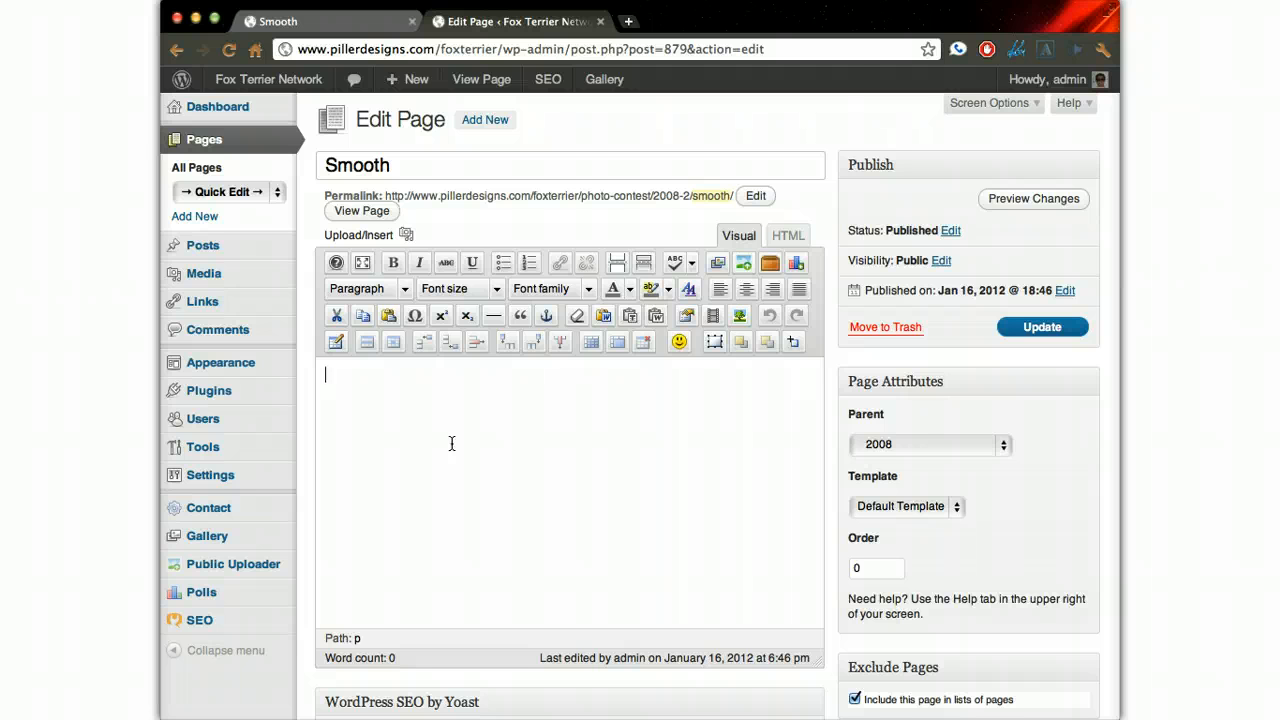
- Insert the 2008 Smooths gallery into the page as an image list and update the page
left_click(715, 263)
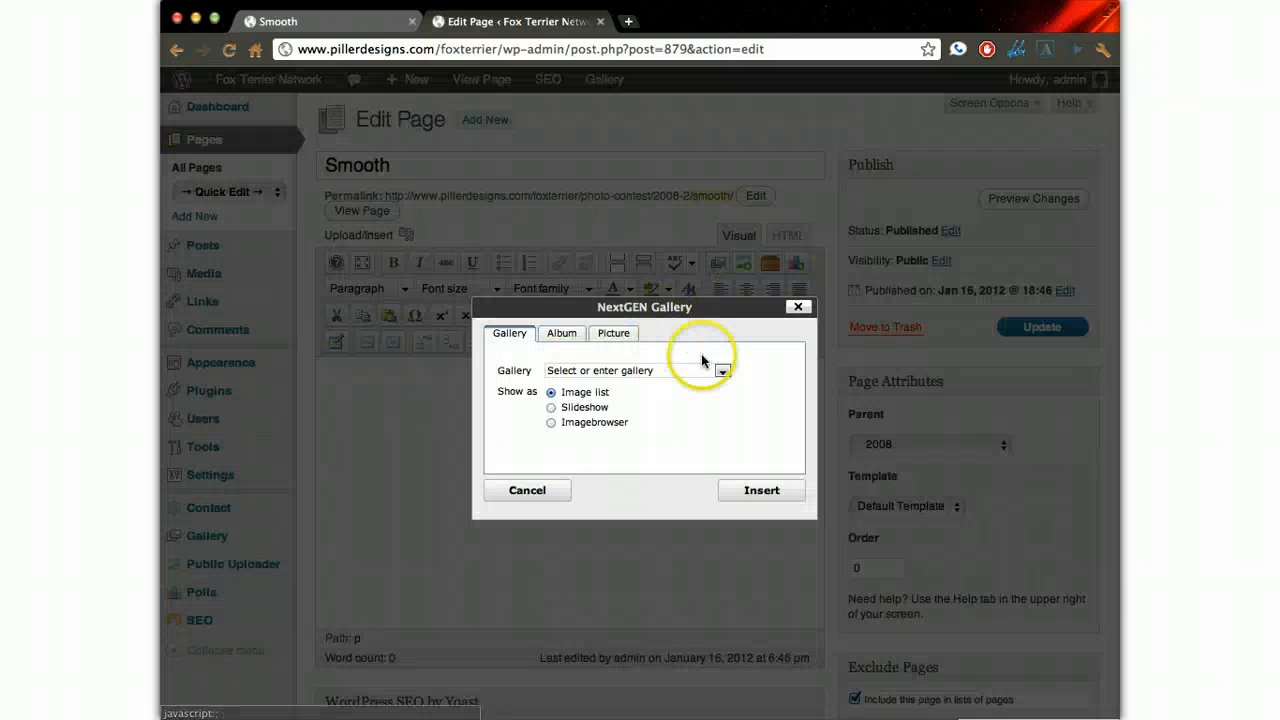
left_click(723, 369)
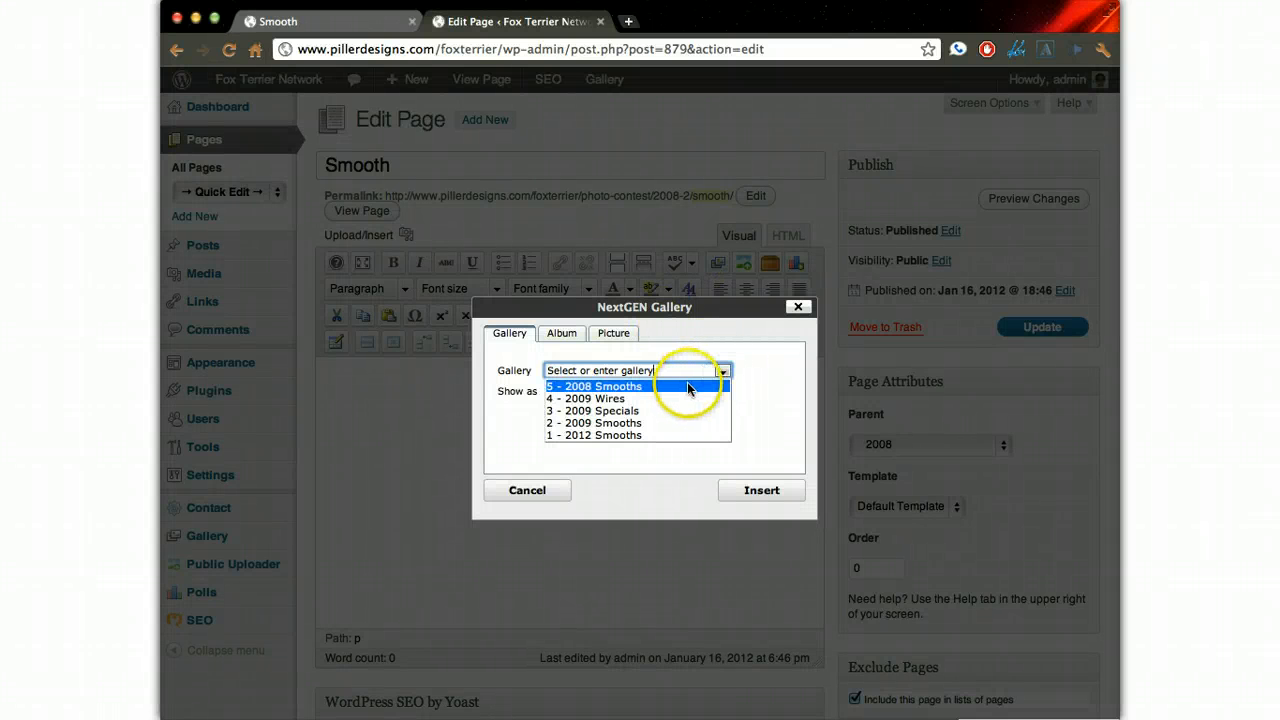
left_click(655, 385)
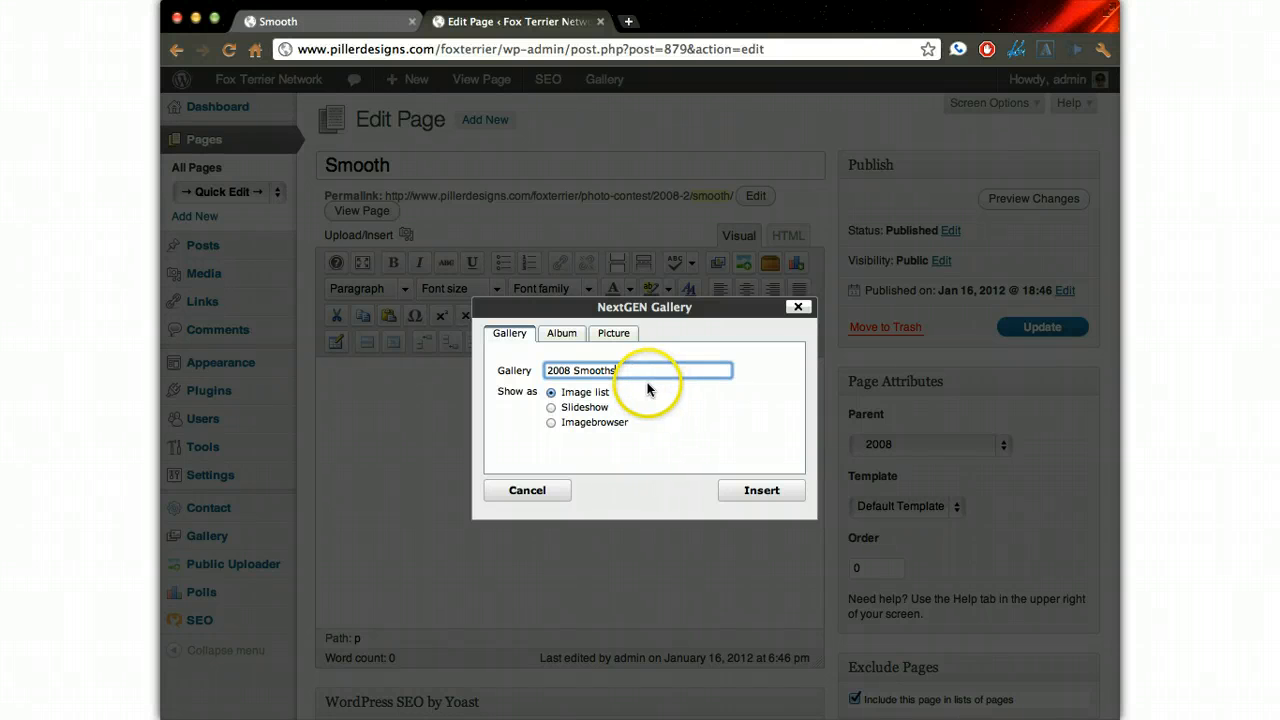
left_click(766, 490)
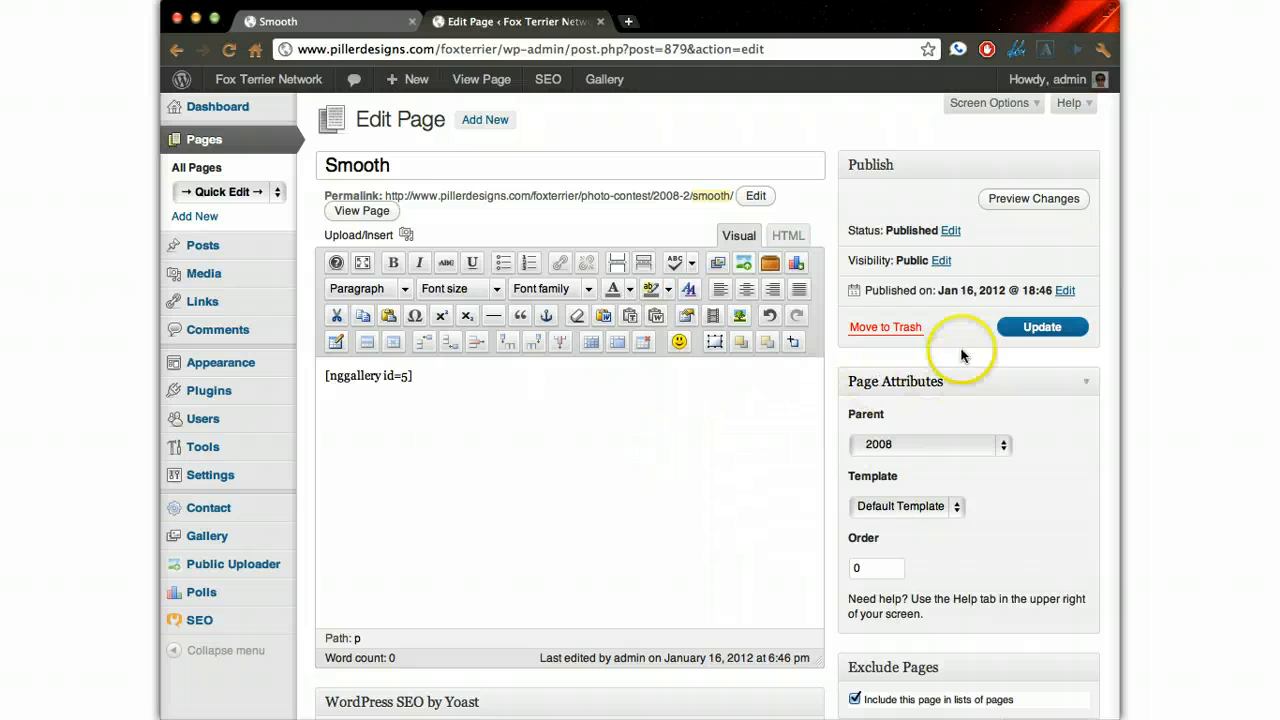
left_click(1040, 330)
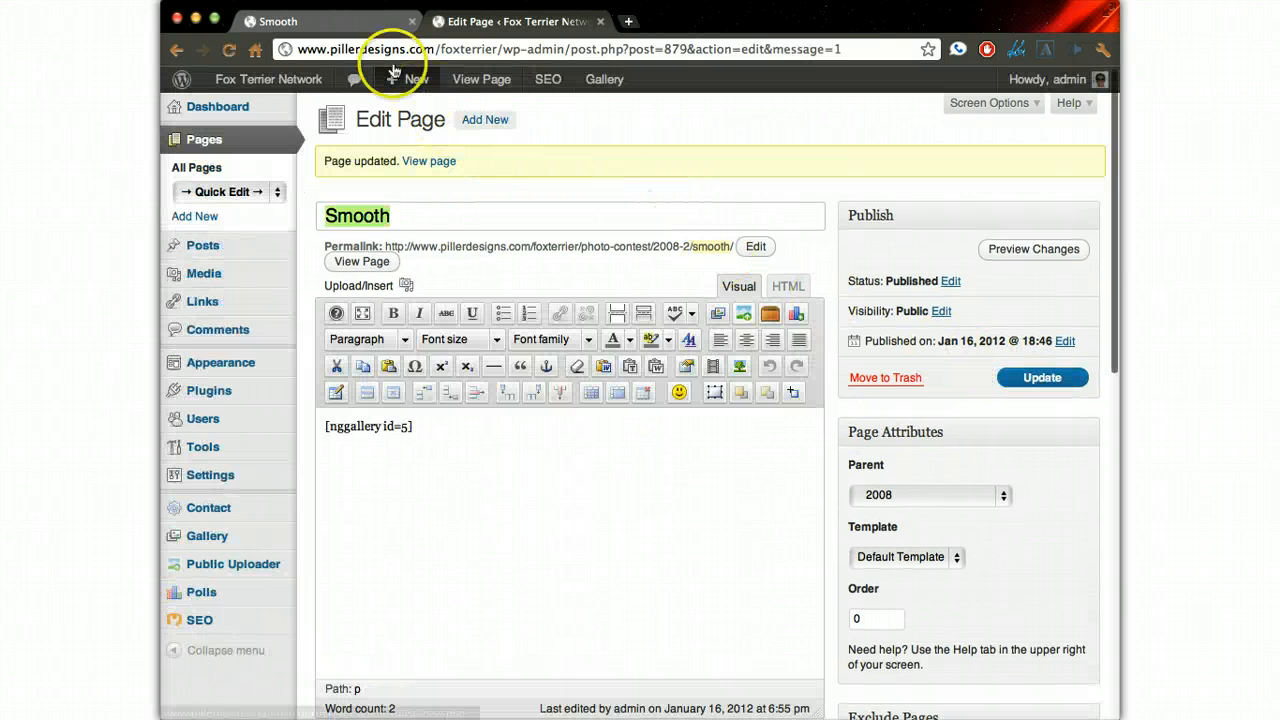
- View the 2008 Smooth contest page on the live site, look through its thumbnails and enlarge the third photo before closing it
left_click(340, 20)
scroll(463, 254, "up", 3)
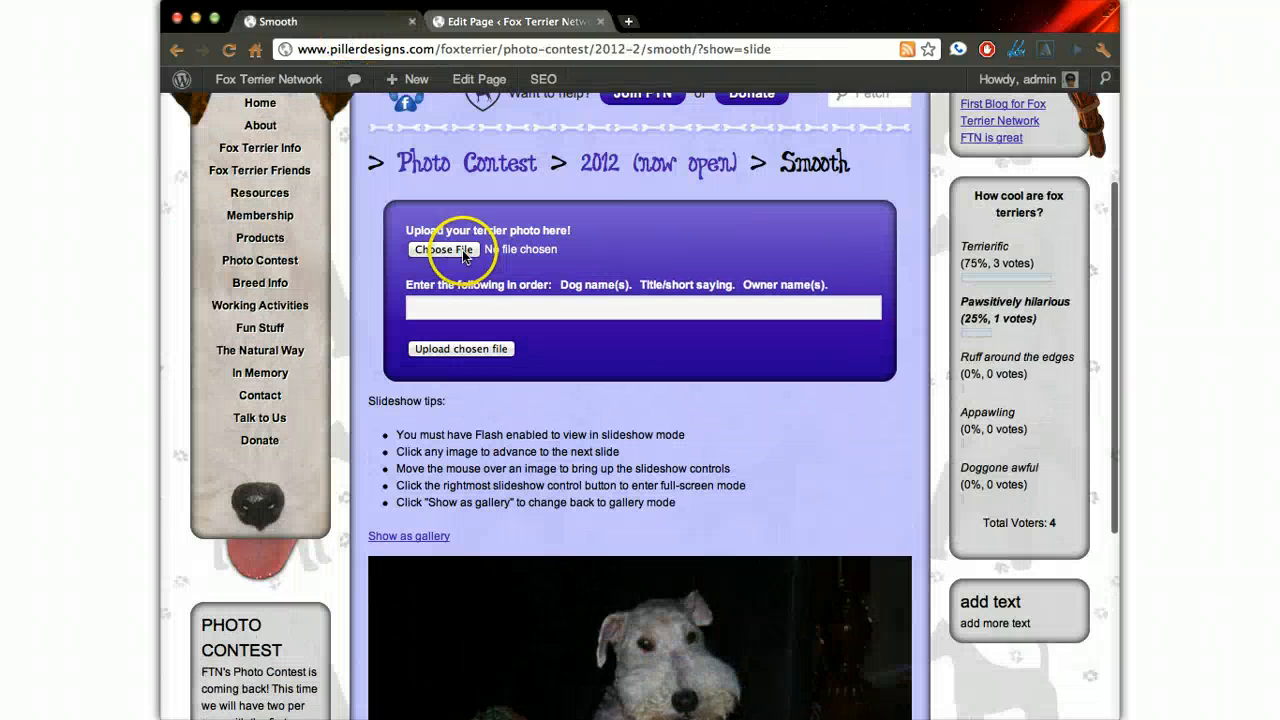
mouse_move(250, 272)
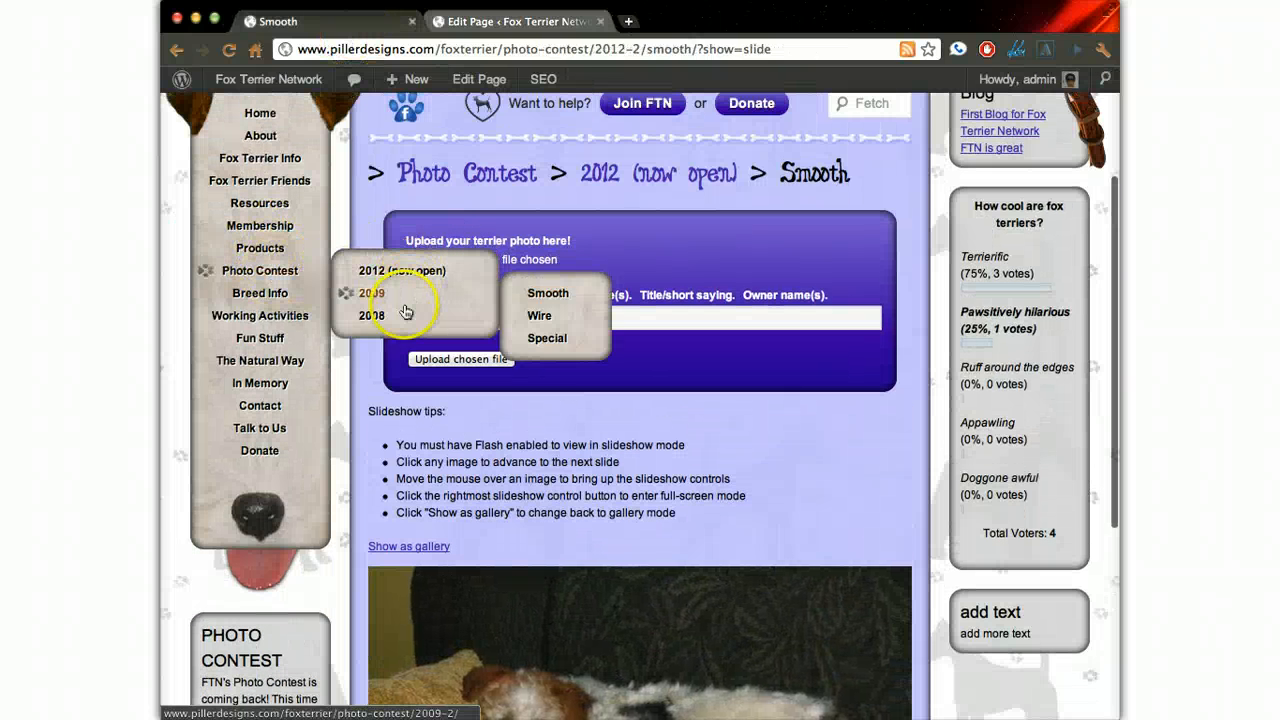
mouse_move(405, 313)
left_click(541, 318)
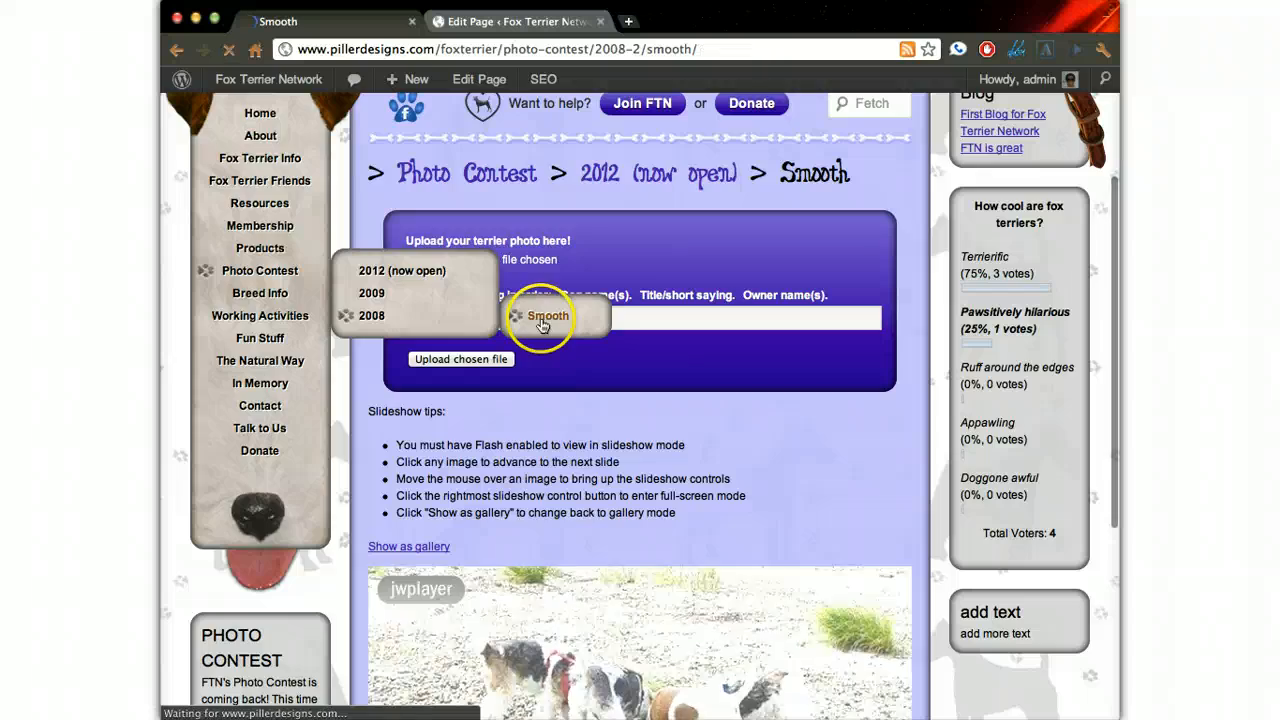
scroll(754, 394, "down", 5)
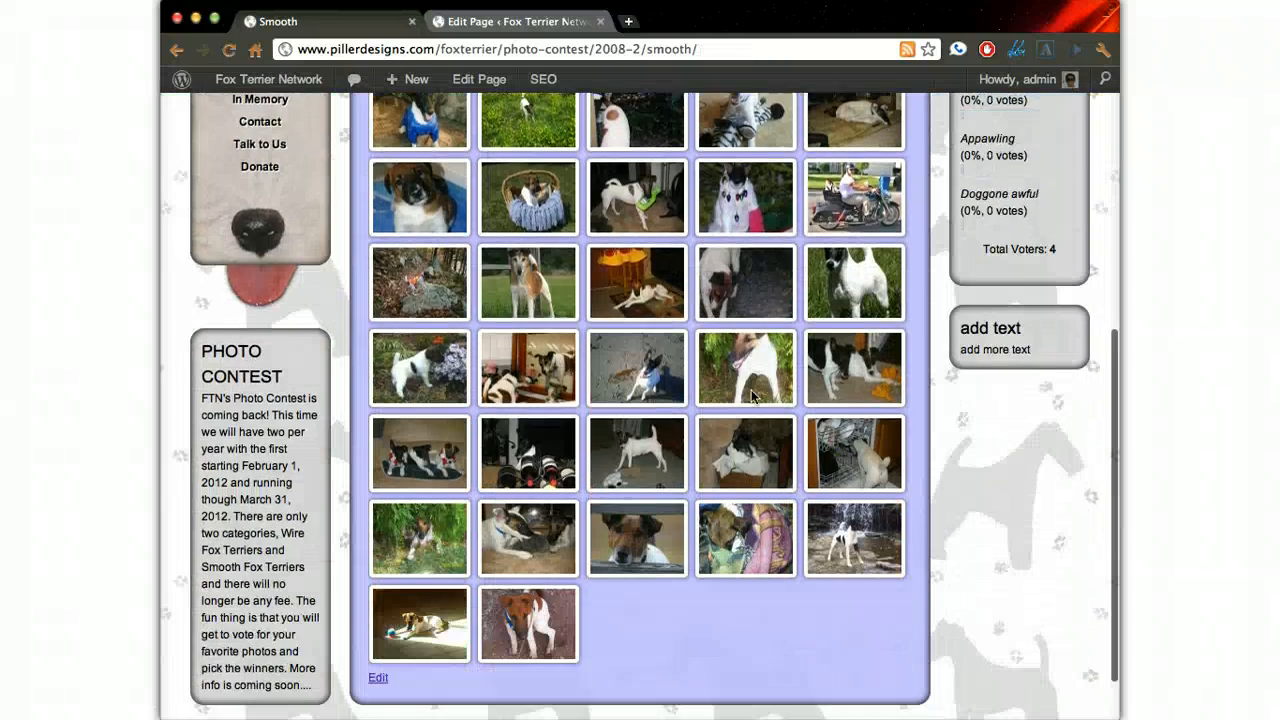
scroll(751, 389, "up", 10)
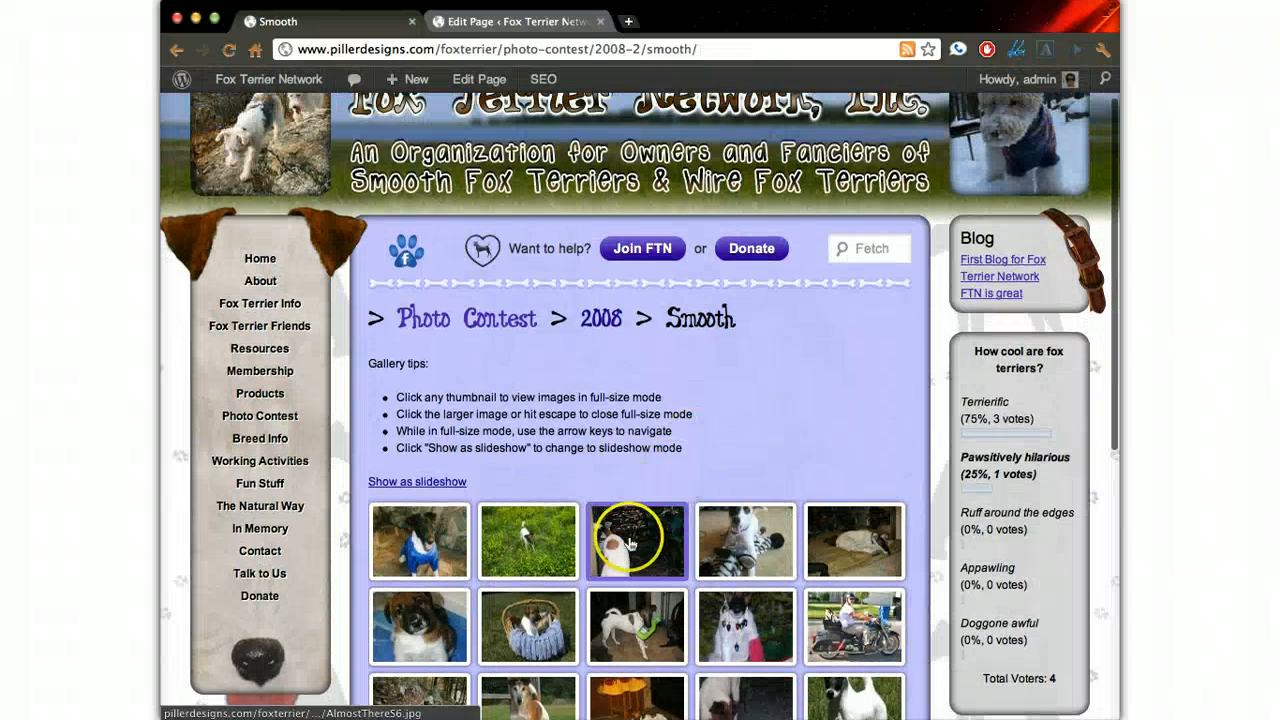
left_click(629, 543)
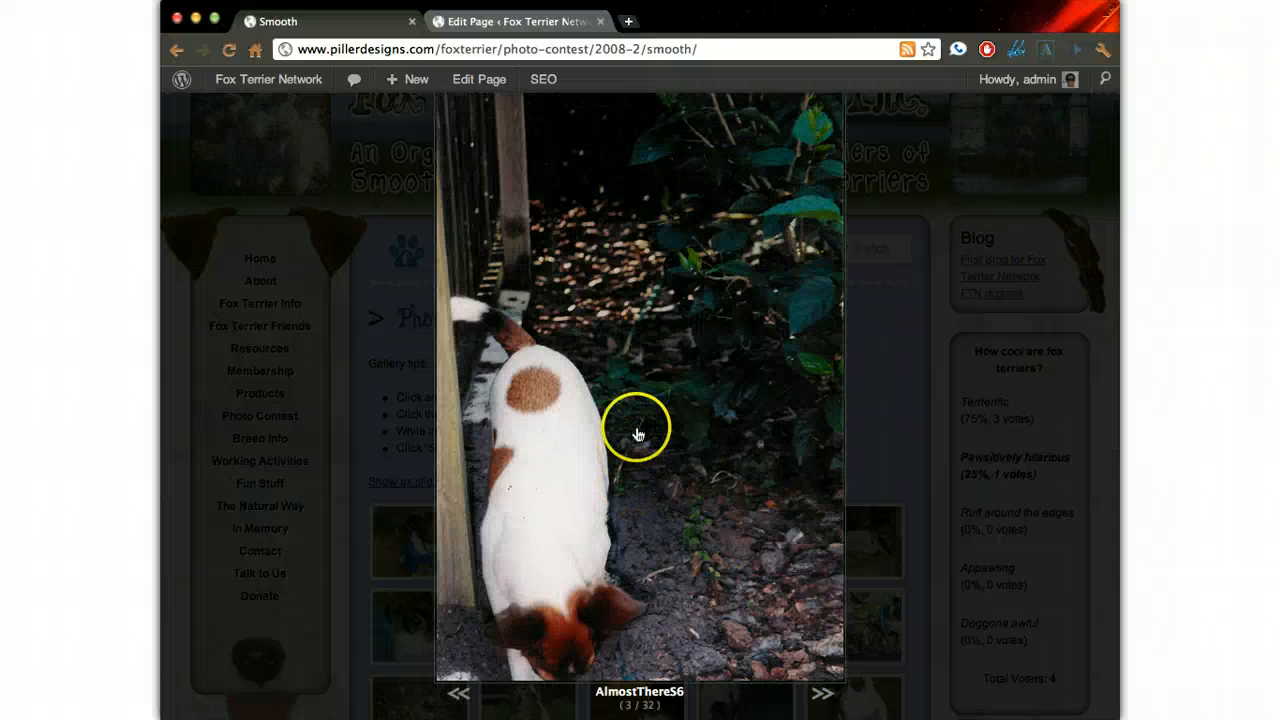
left_click(638, 434)
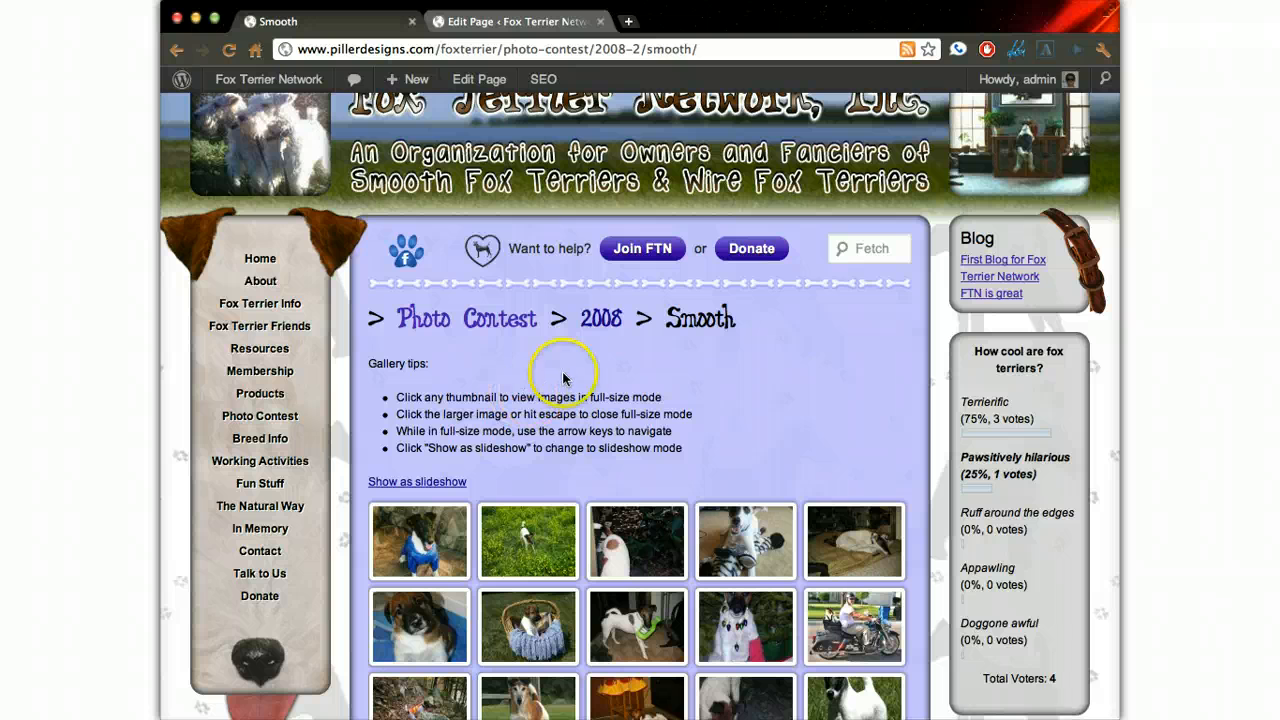
- Check the parent 2008 contest page on the live site and open that page for editing in the admin area
left_click(601, 320)
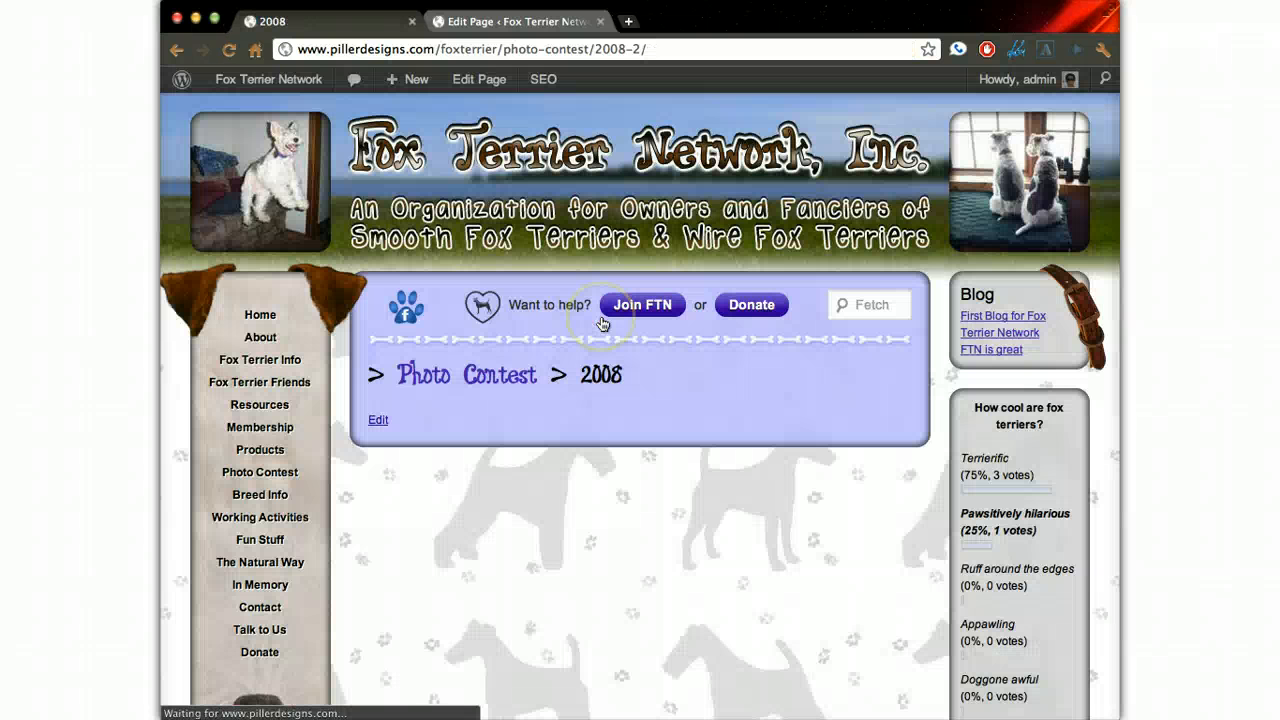
scroll(560, 362, "down", 1)
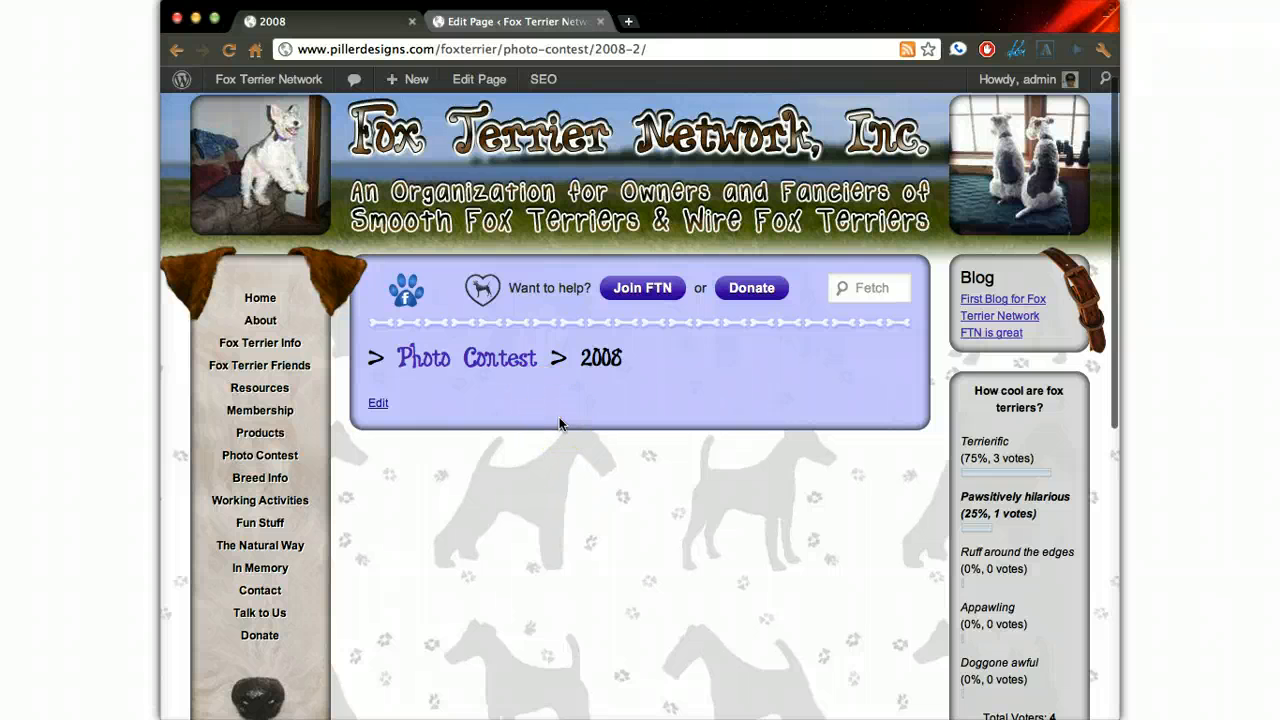
left_click(535, 20)
scroll(476, 212, "down", 1)
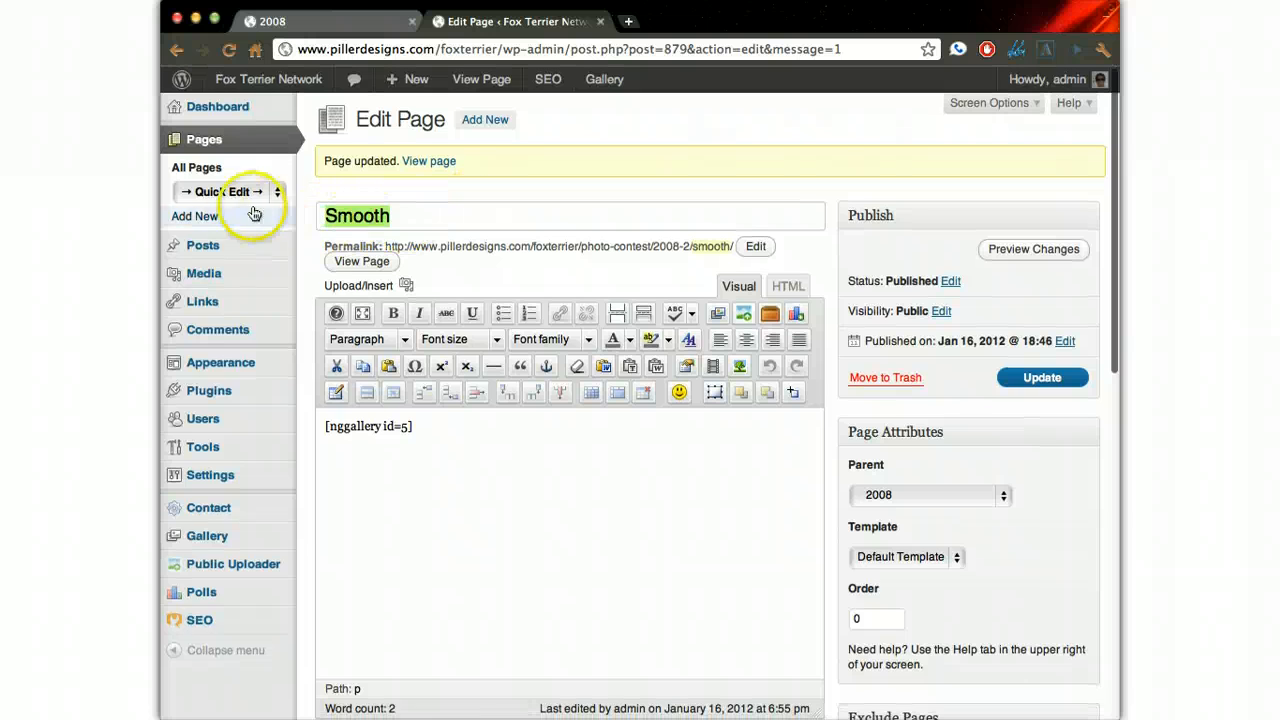
left_click(250, 193)
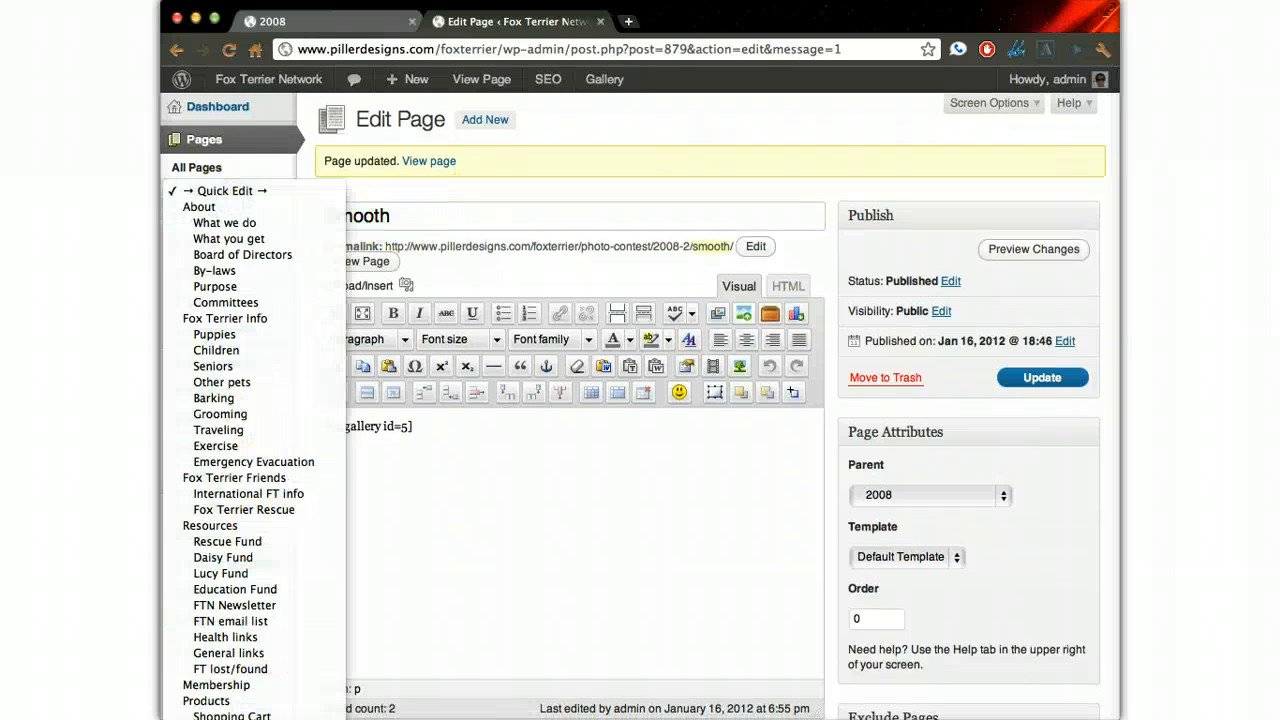
left_click(230, 717)
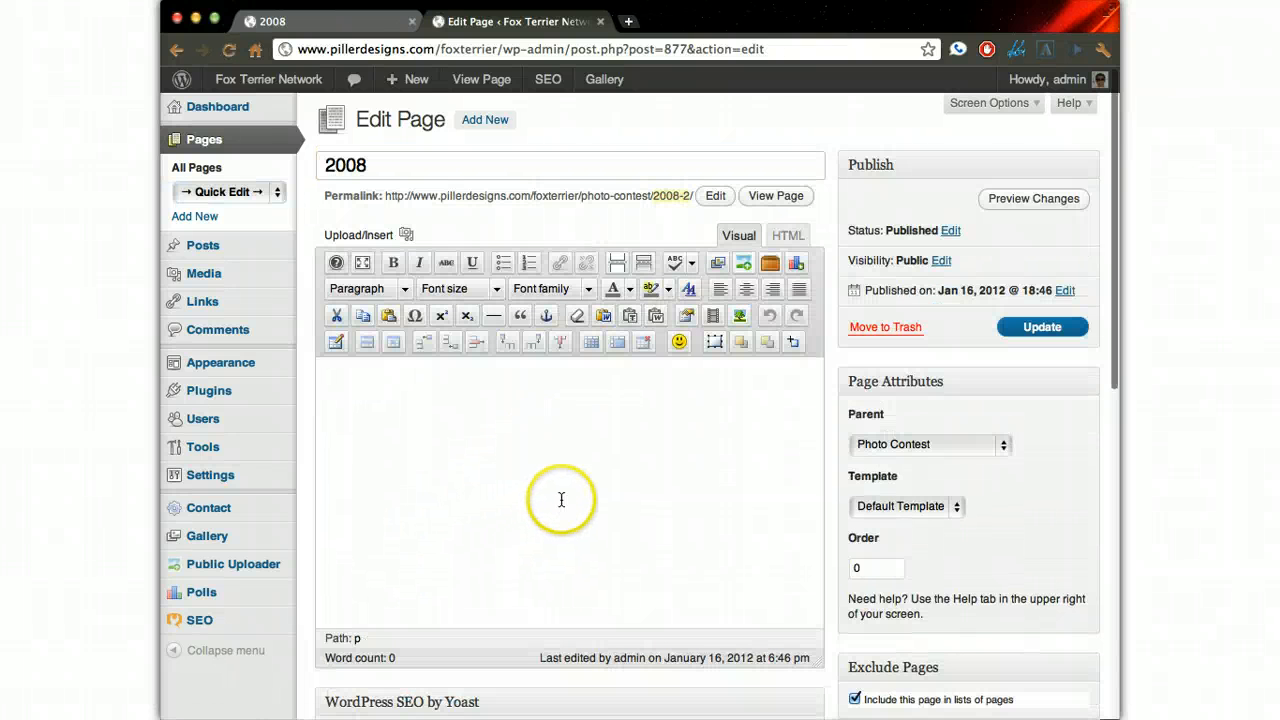
left_click(545, 466)
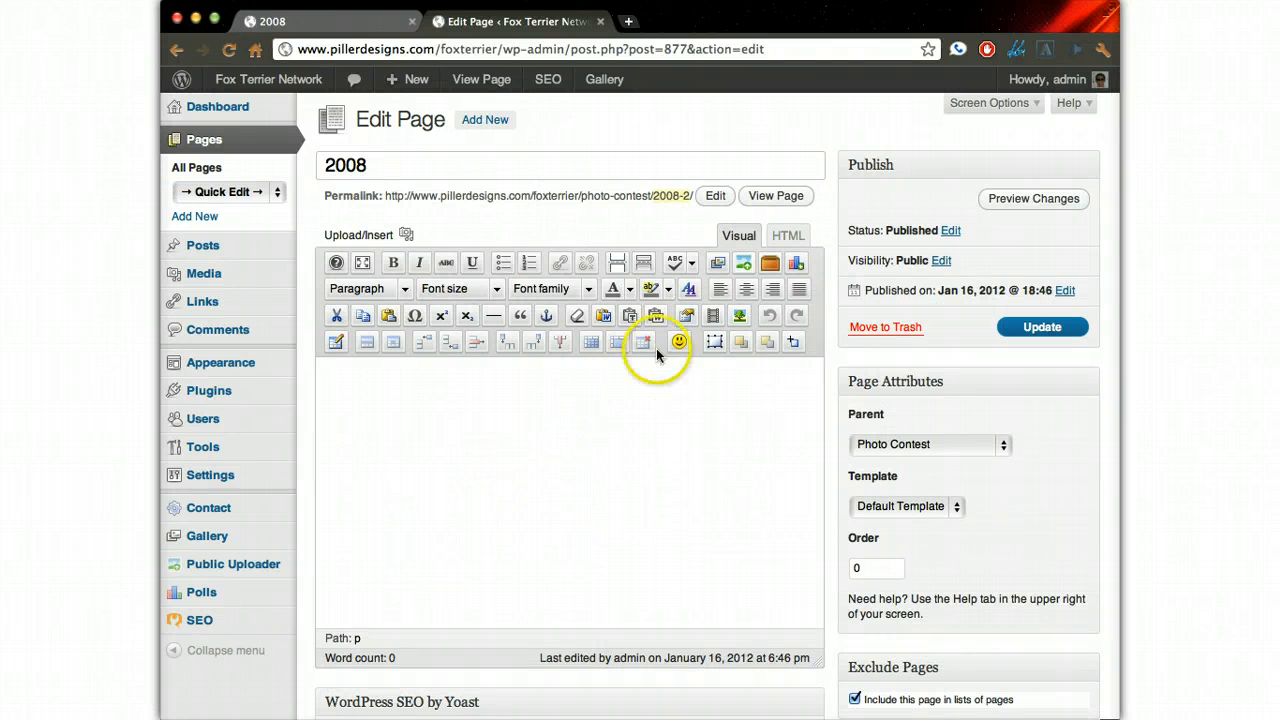
- Insert the 2008 album into the page in its extended version and update the page
left_click(717, 262)
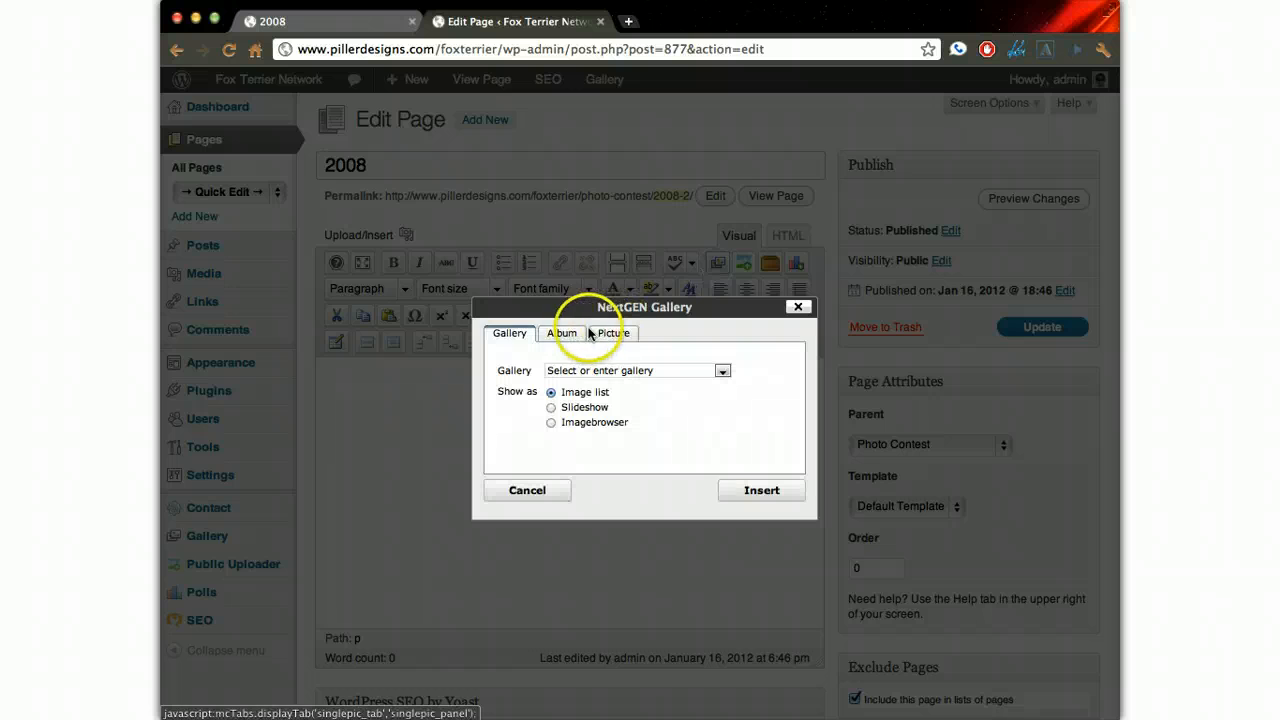
left_click(562, 334)
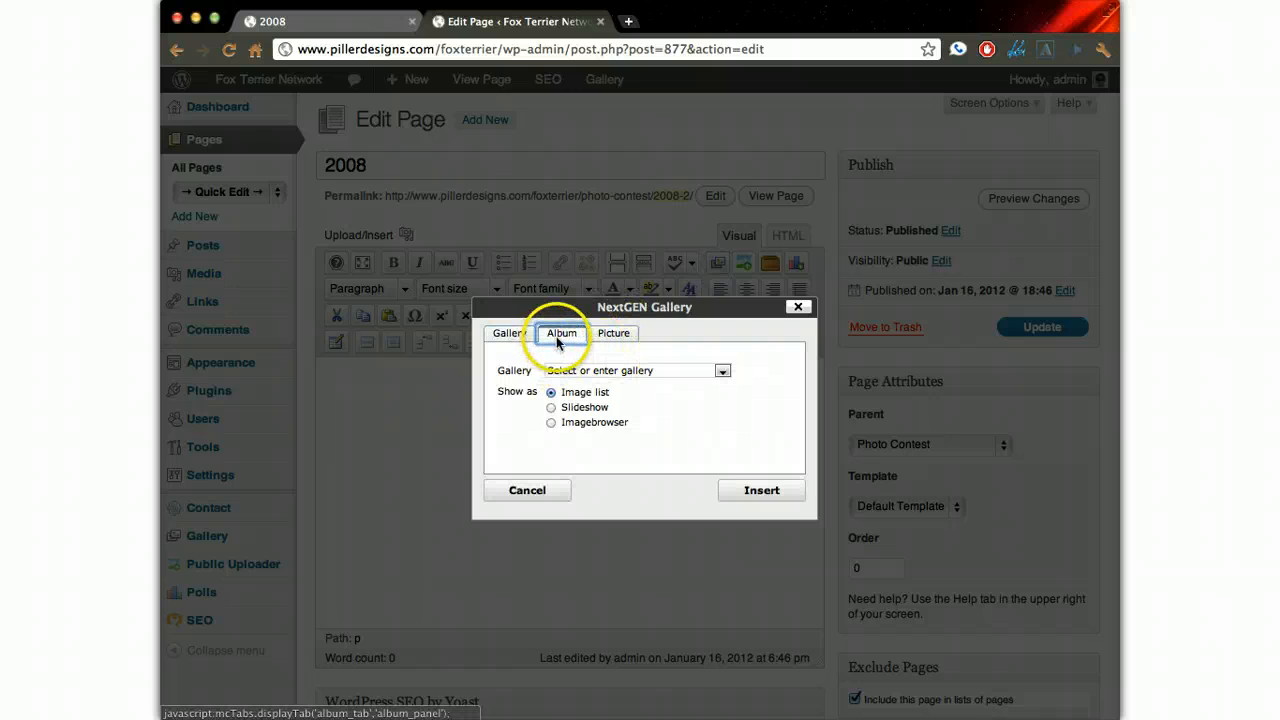
left_click(722, 370)
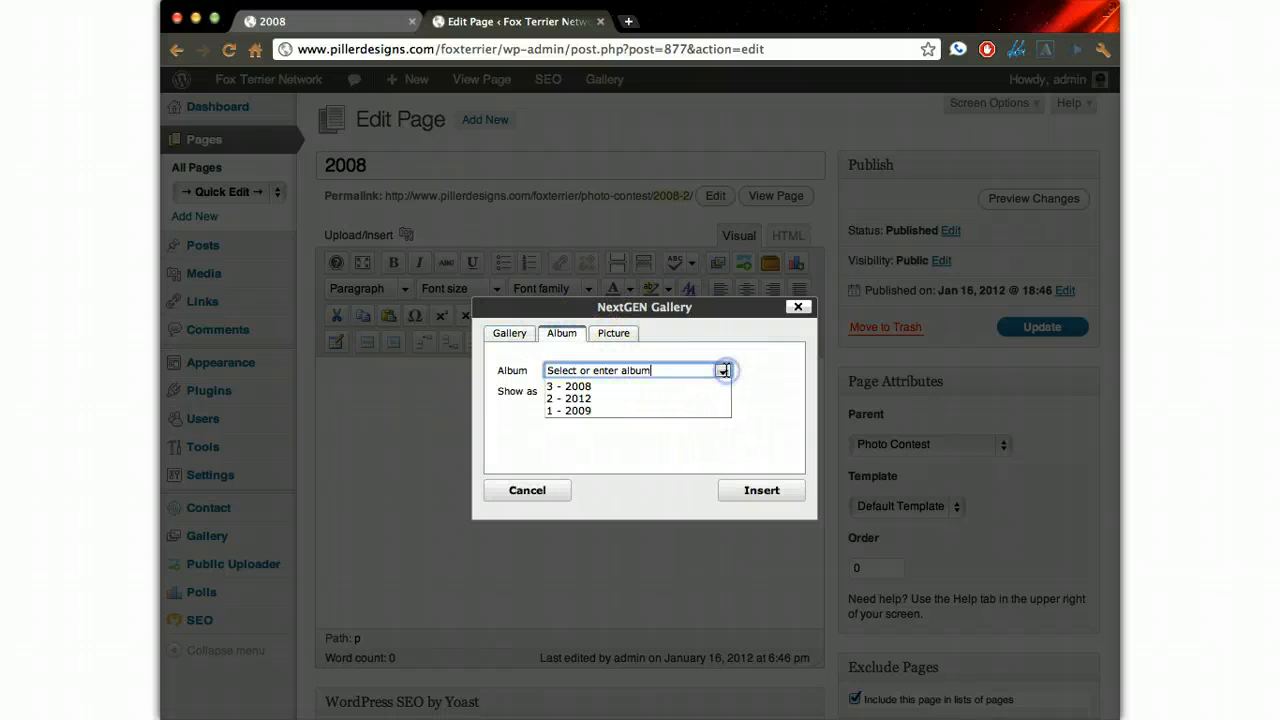
left_click(634, 386)
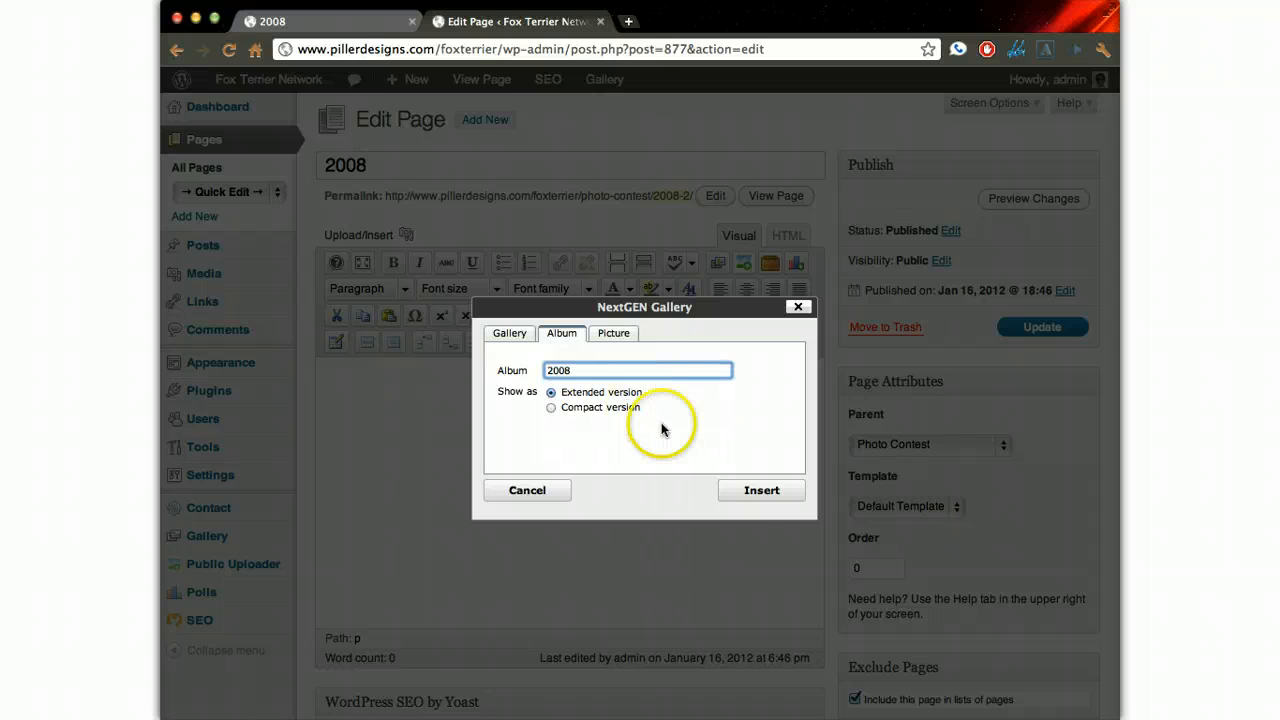
left_click(757, 490)
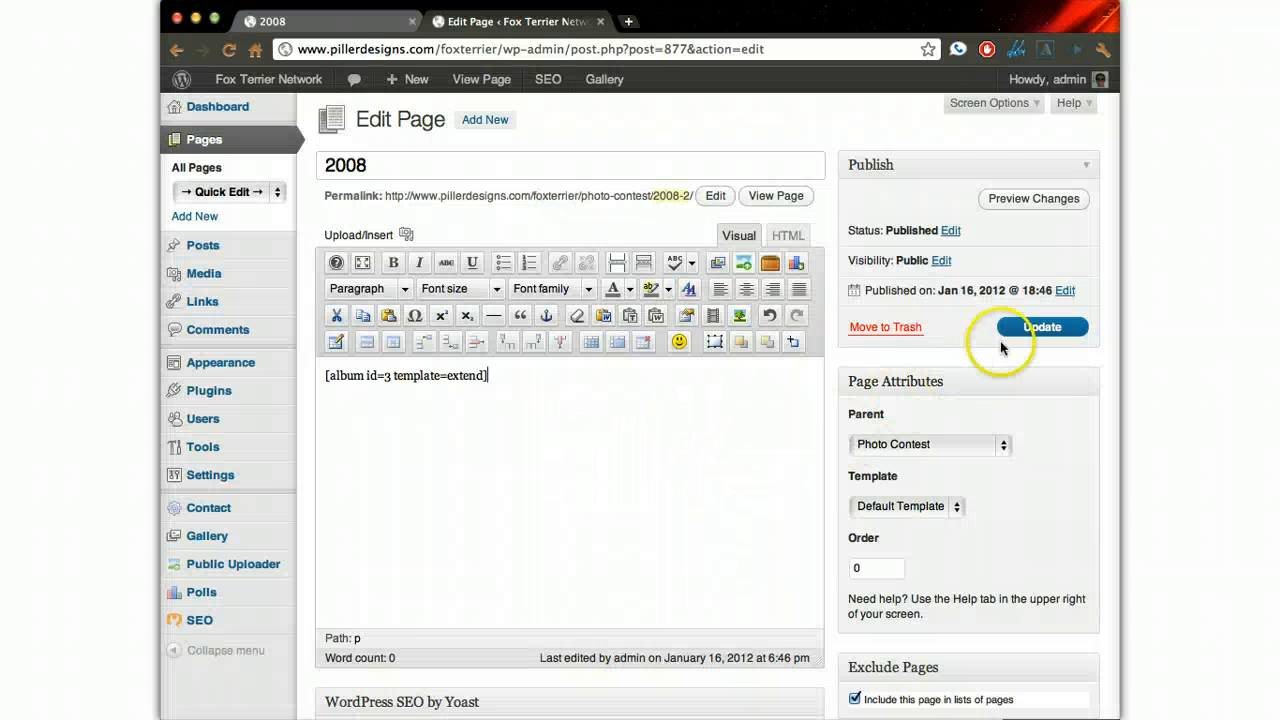
left_click(1028, 331)
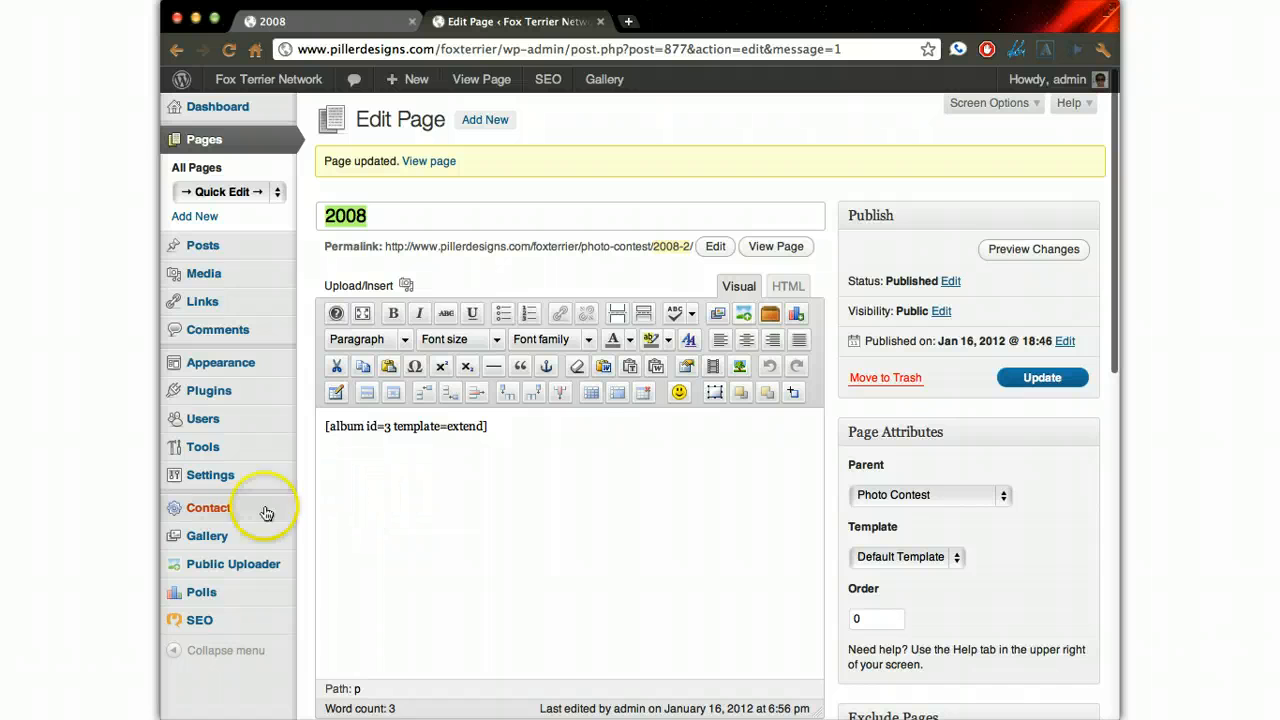
mouse_move(240, 535)
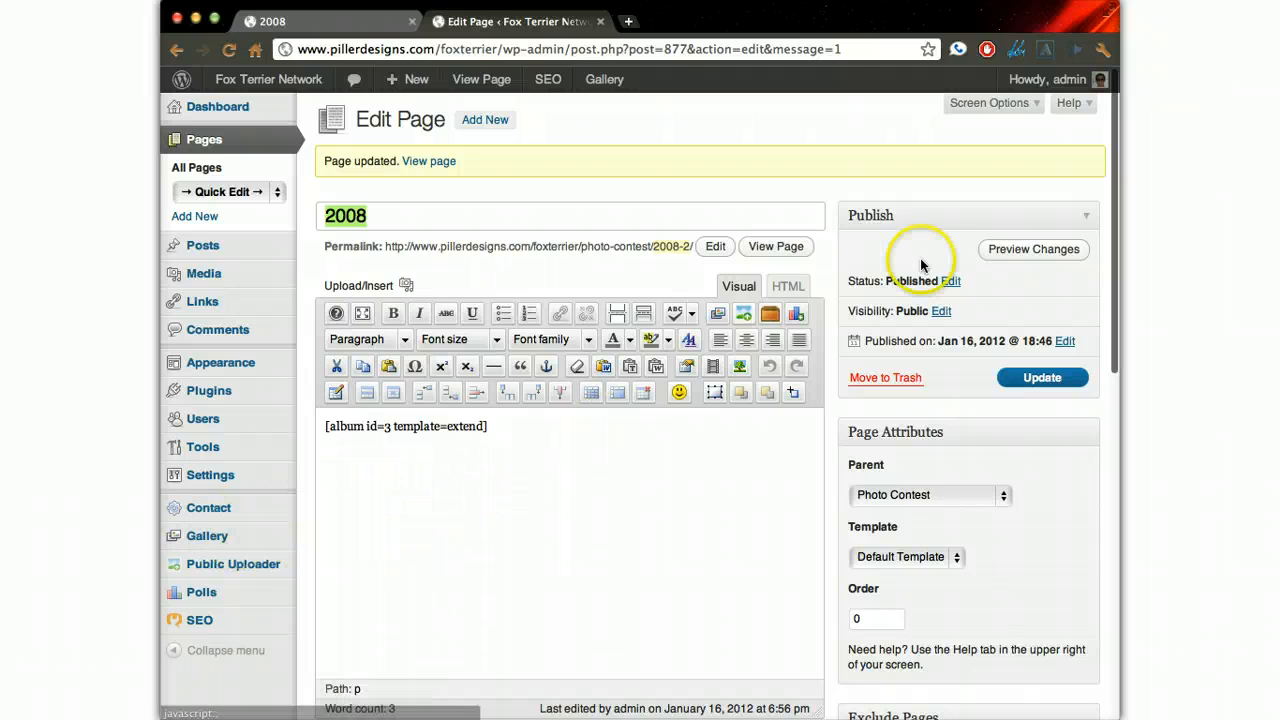
- Remove the extended template setting so the 2008 page's shortcode reads [album id=3], and update the page
left_click(572, 472)
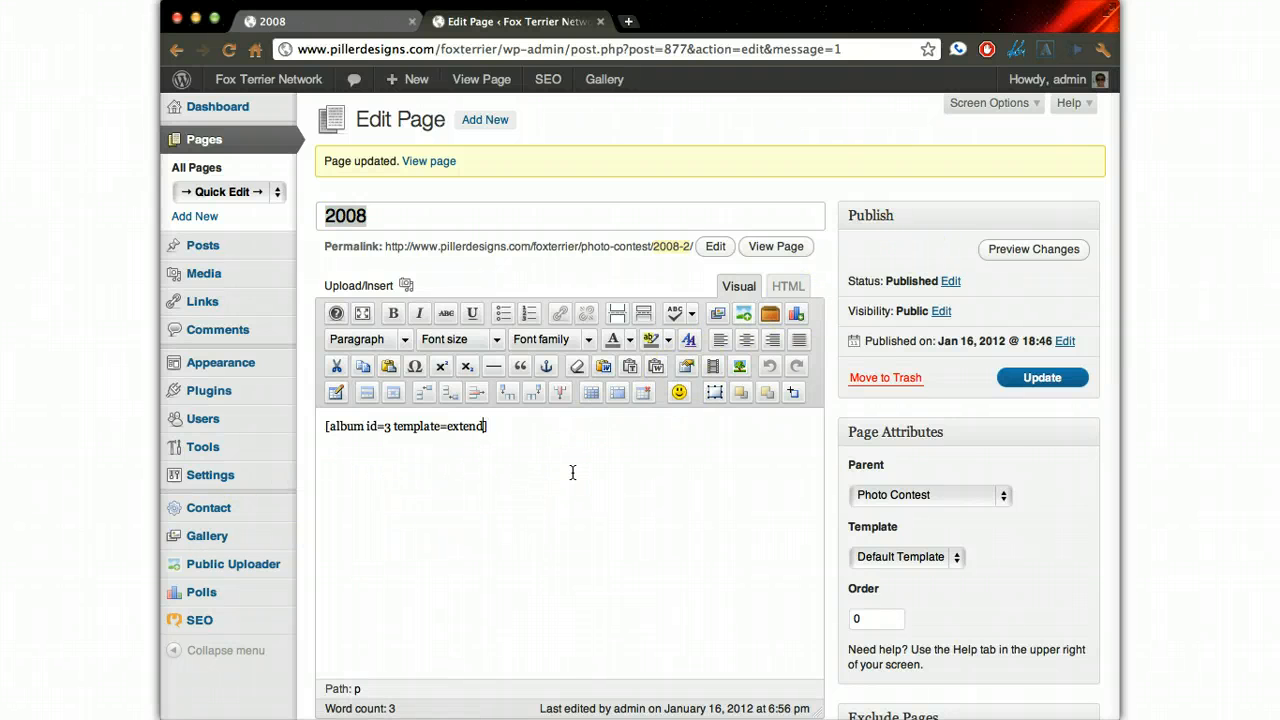
key("BackSpace")
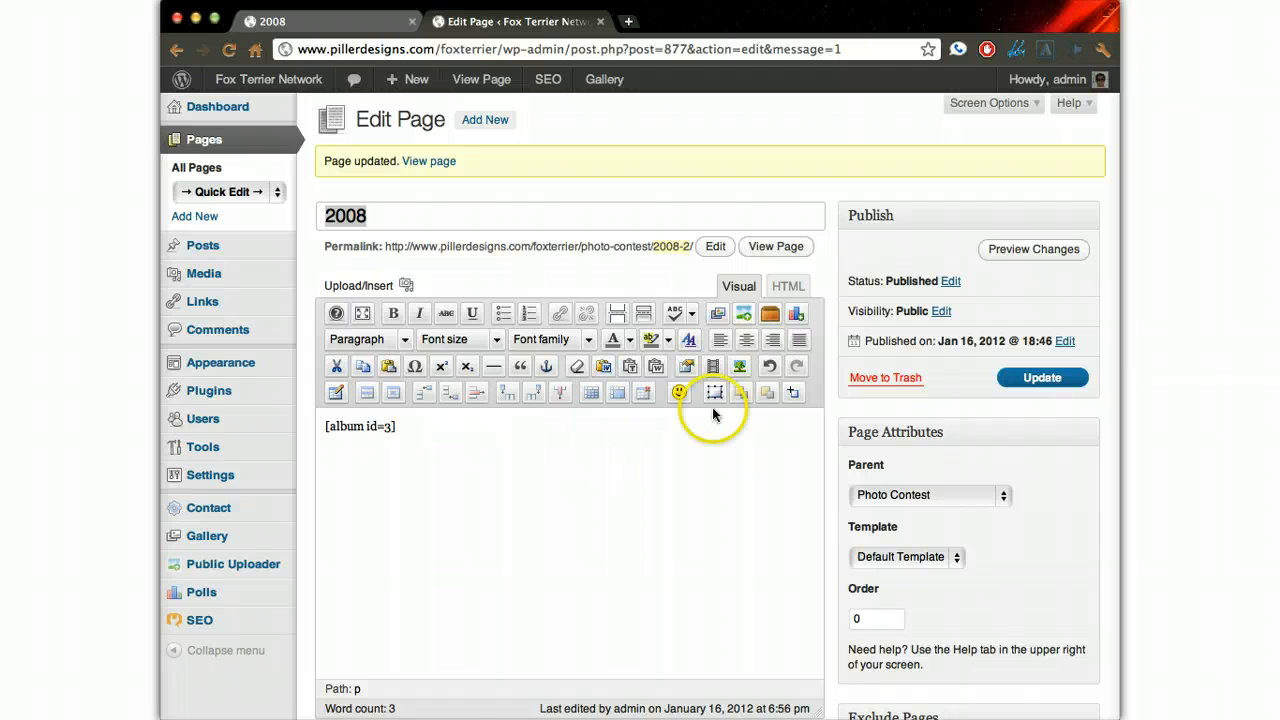
left_click(1040, 377)
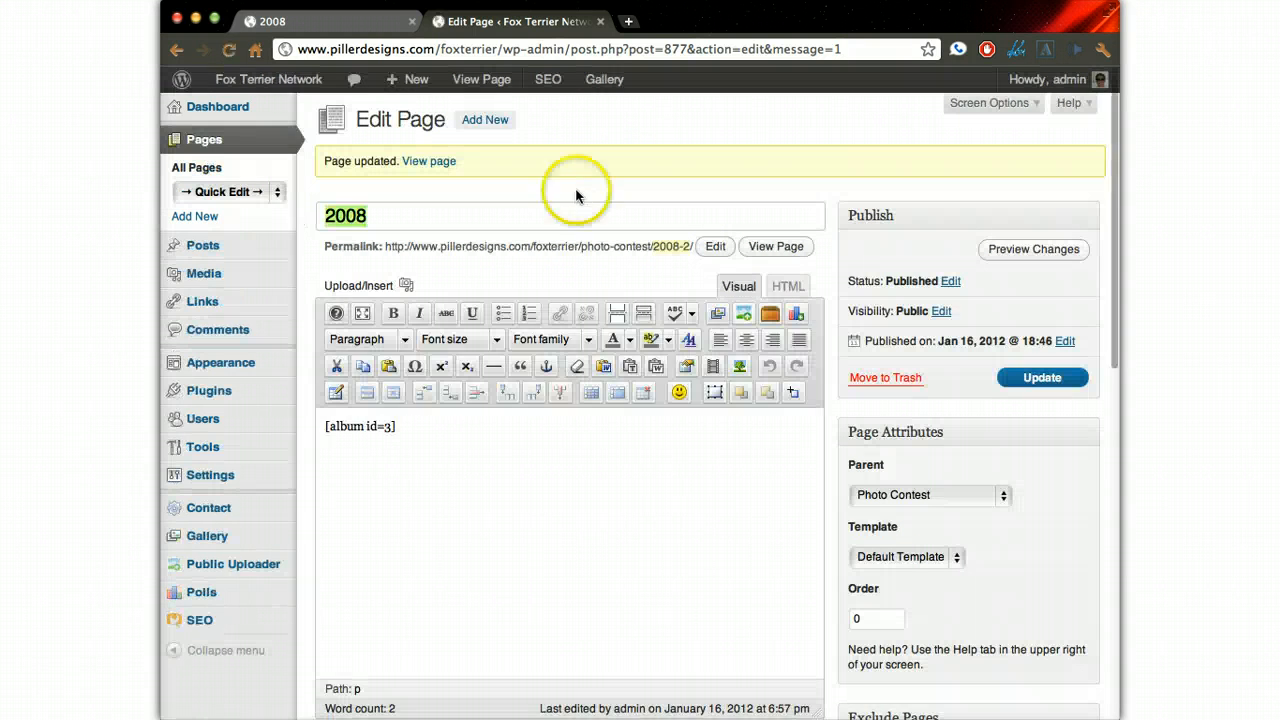
- Open the Photo Contest page for editing, add [album id=3] below the existing album shortcodes and update the page
left_click(250, 192)
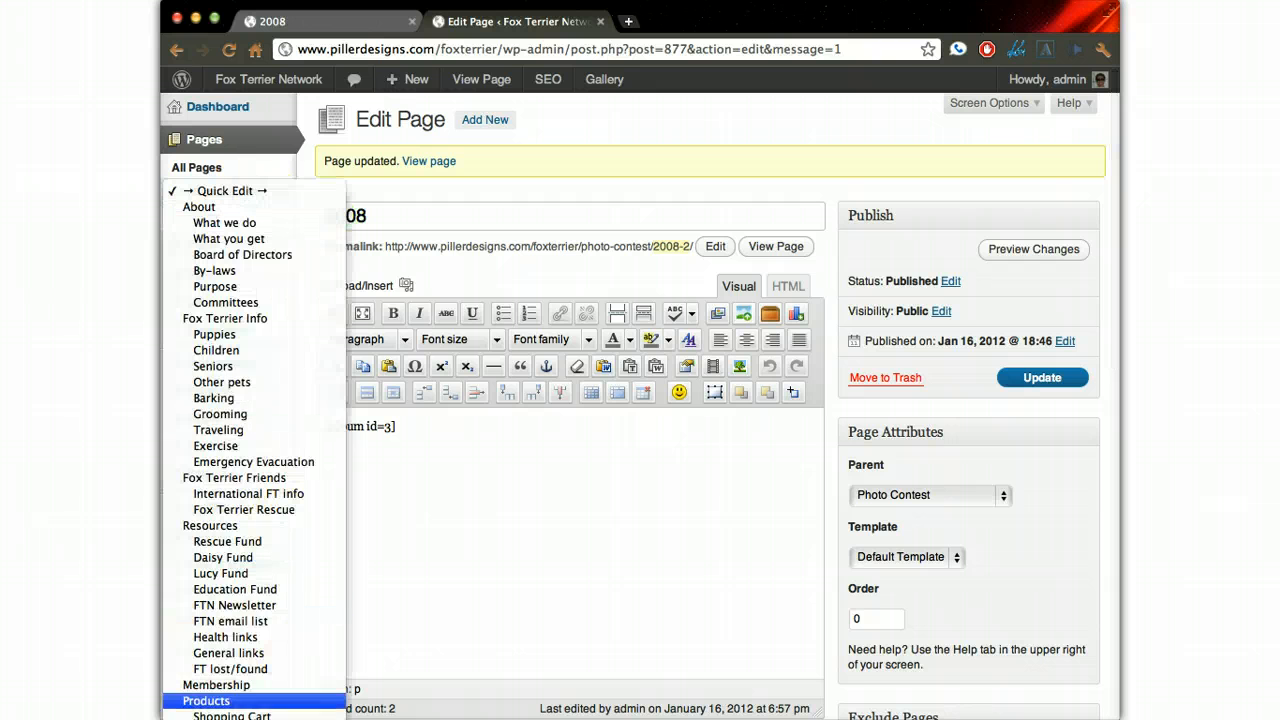
left_click(232, 716)
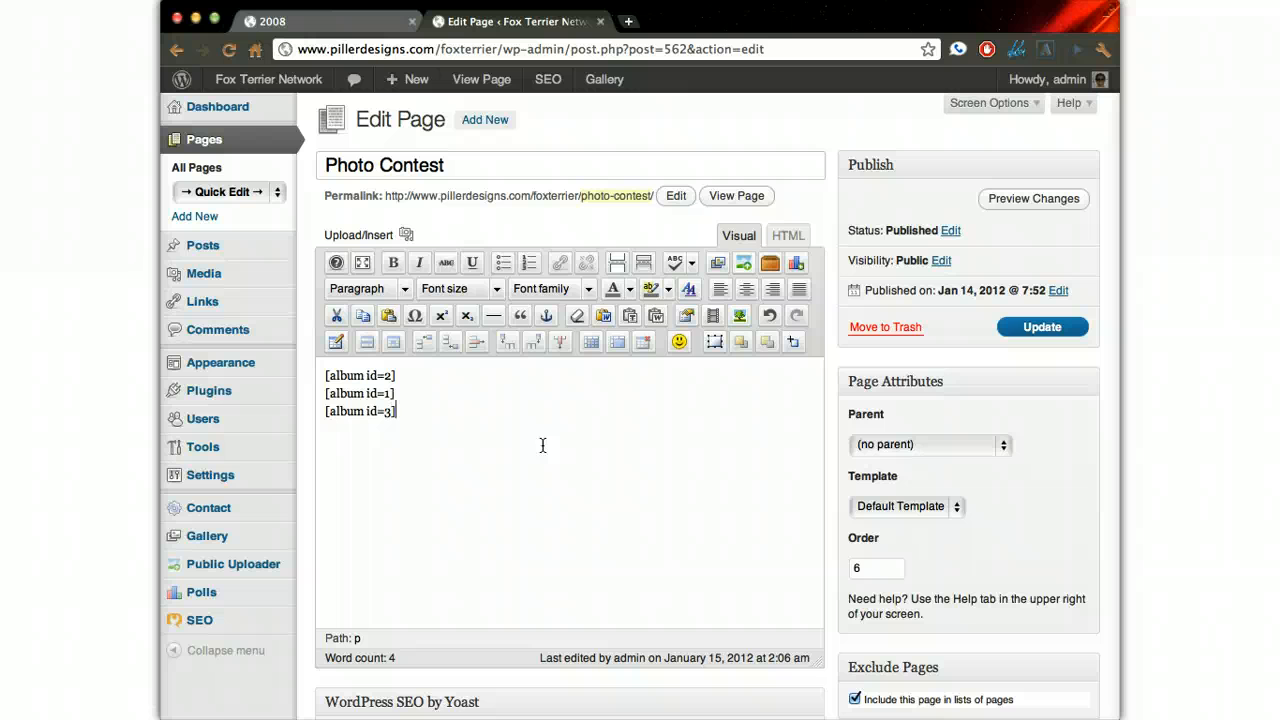
left_click(1043, 324)
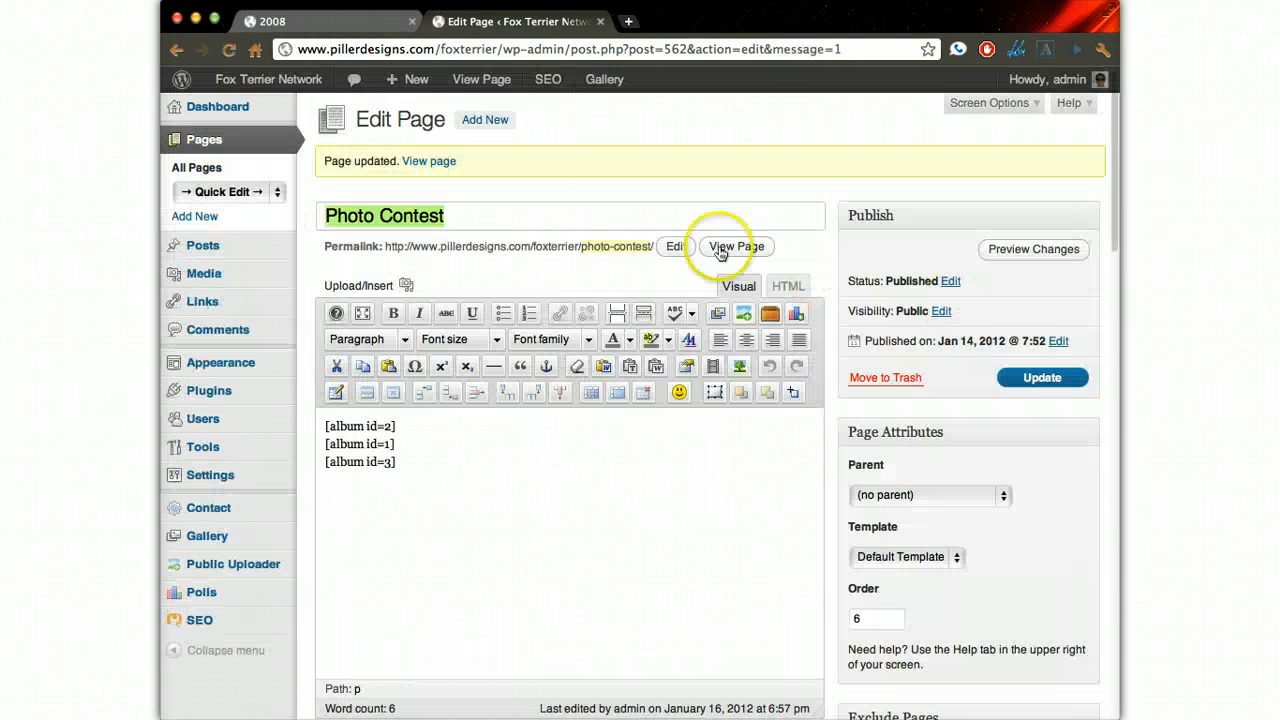
- View the Photo Contest page on the live site and look through its album listings down to the 2008 entry
left_click(330, 27)
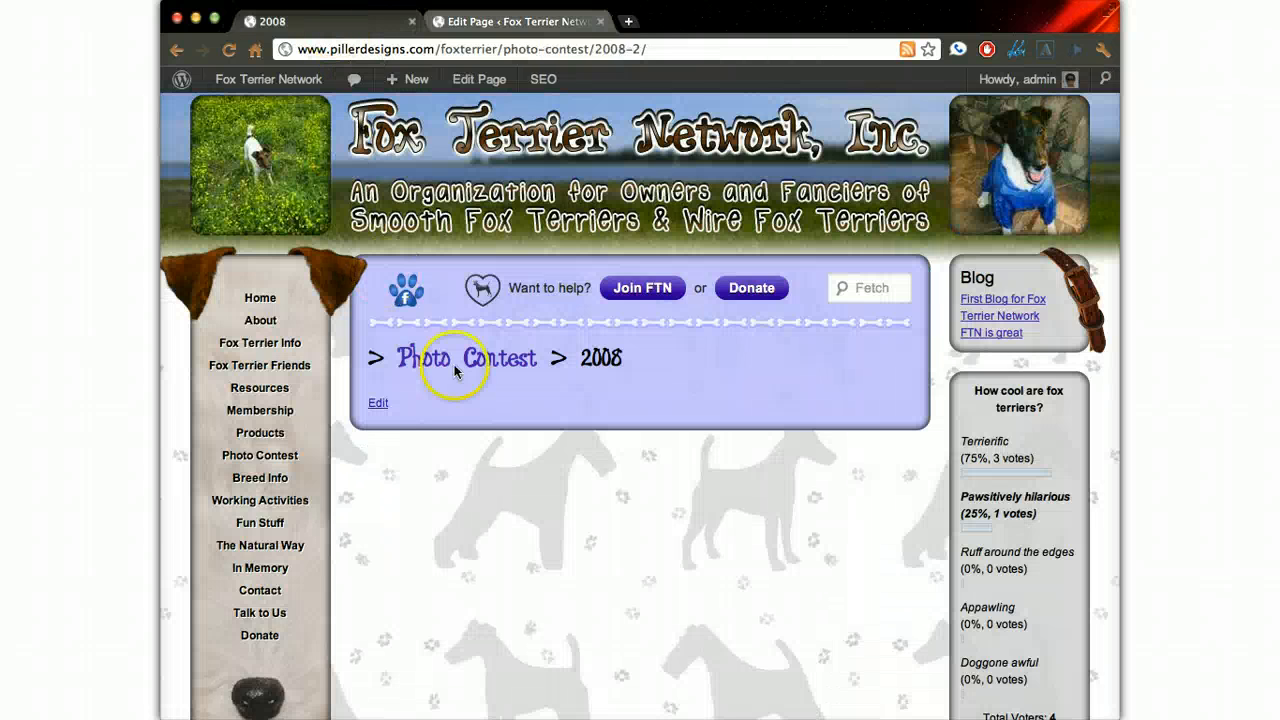
left_click(250, 456)
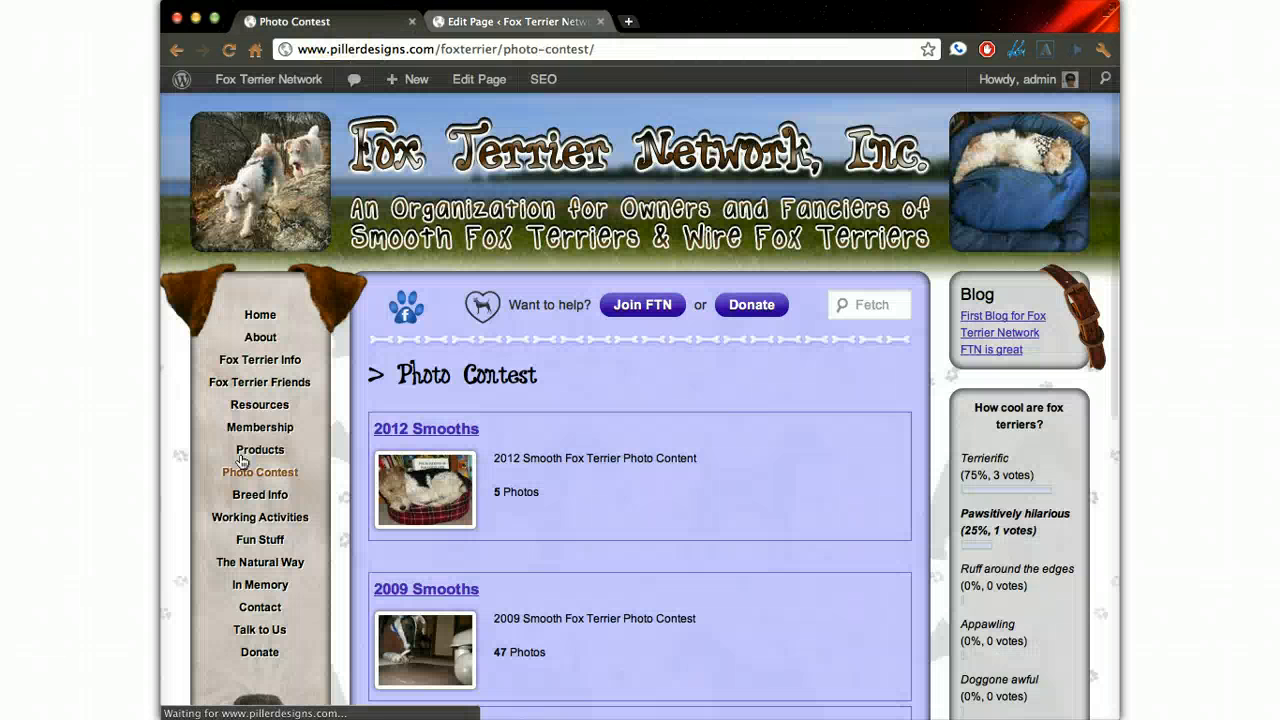
mouse_move(270, 474)
mouse_move(396, 476)
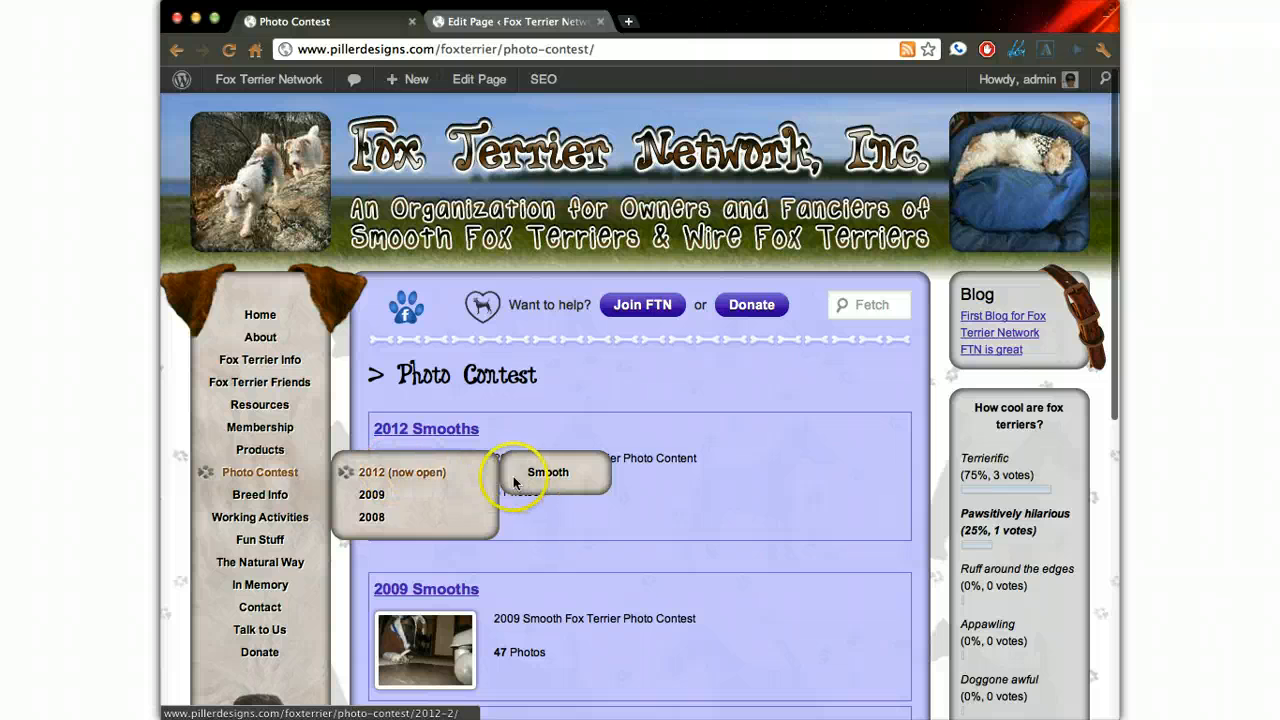
scroll(645, 402, "down", 1)
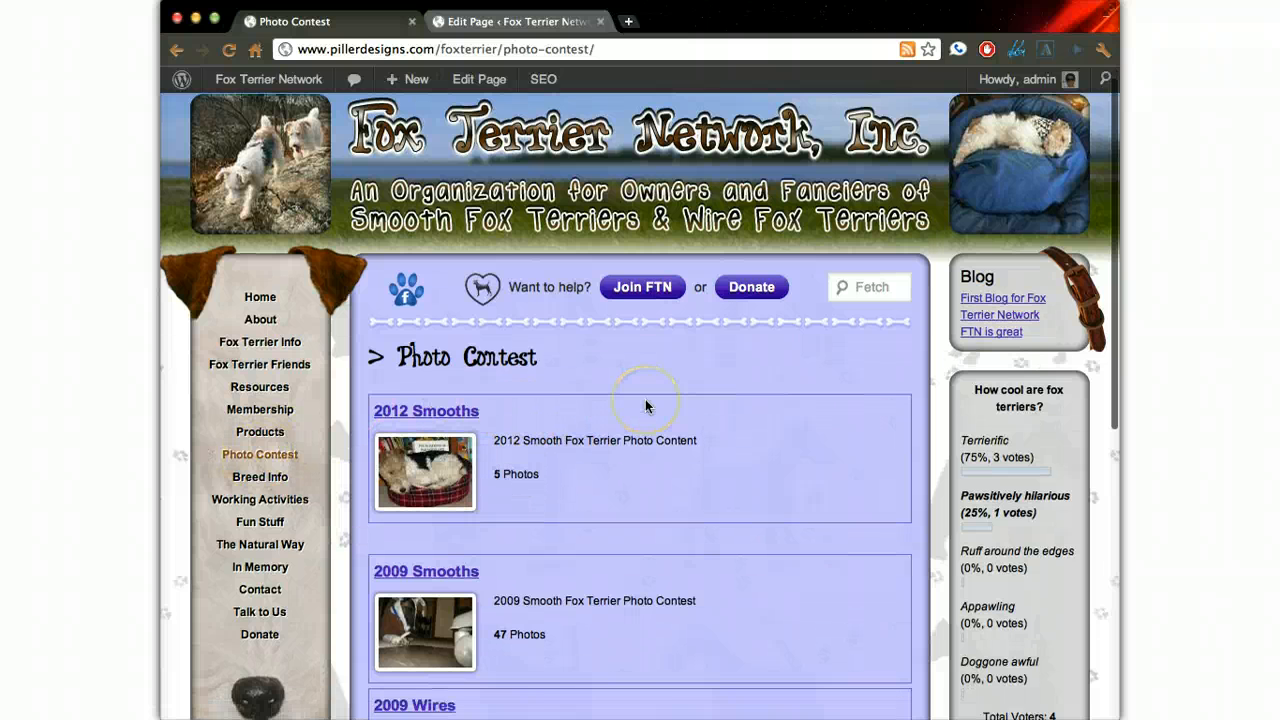
scroll(645, 405, "down", 10)
scroll(645, 405, "up", 2)
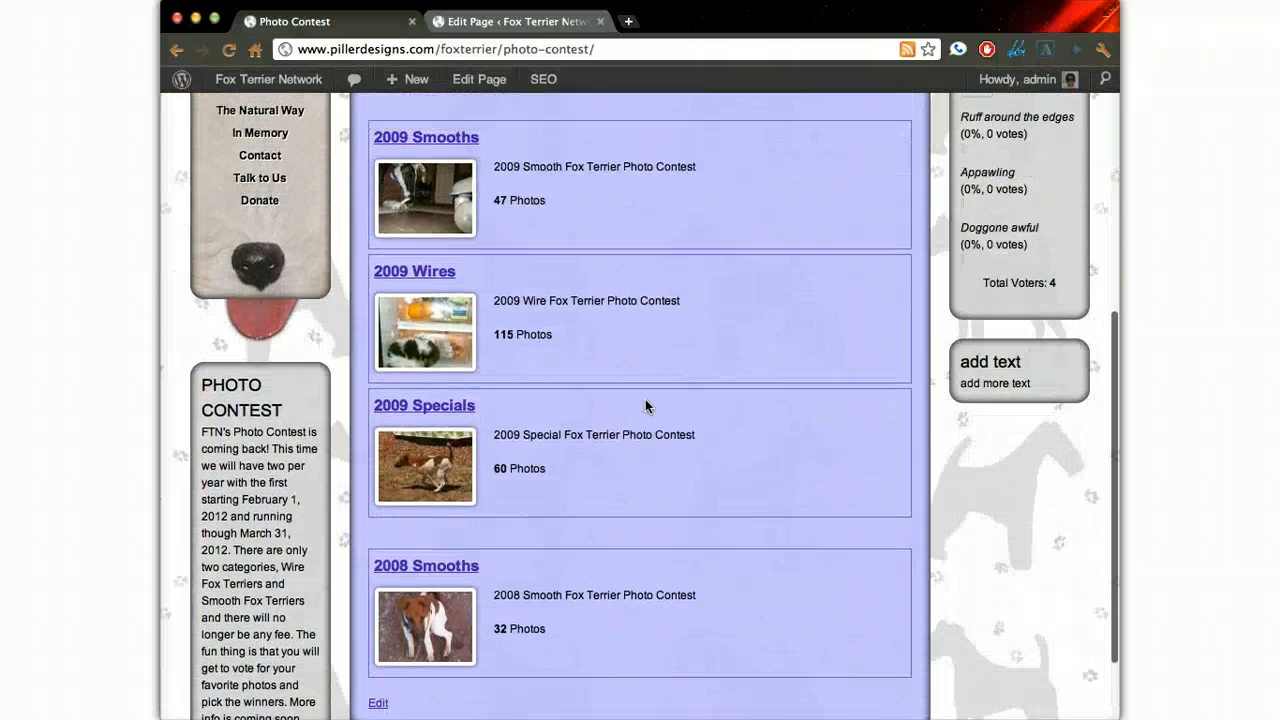
scroll(645, 406, "up", 6)
scroll(645, 406, "down", 7)
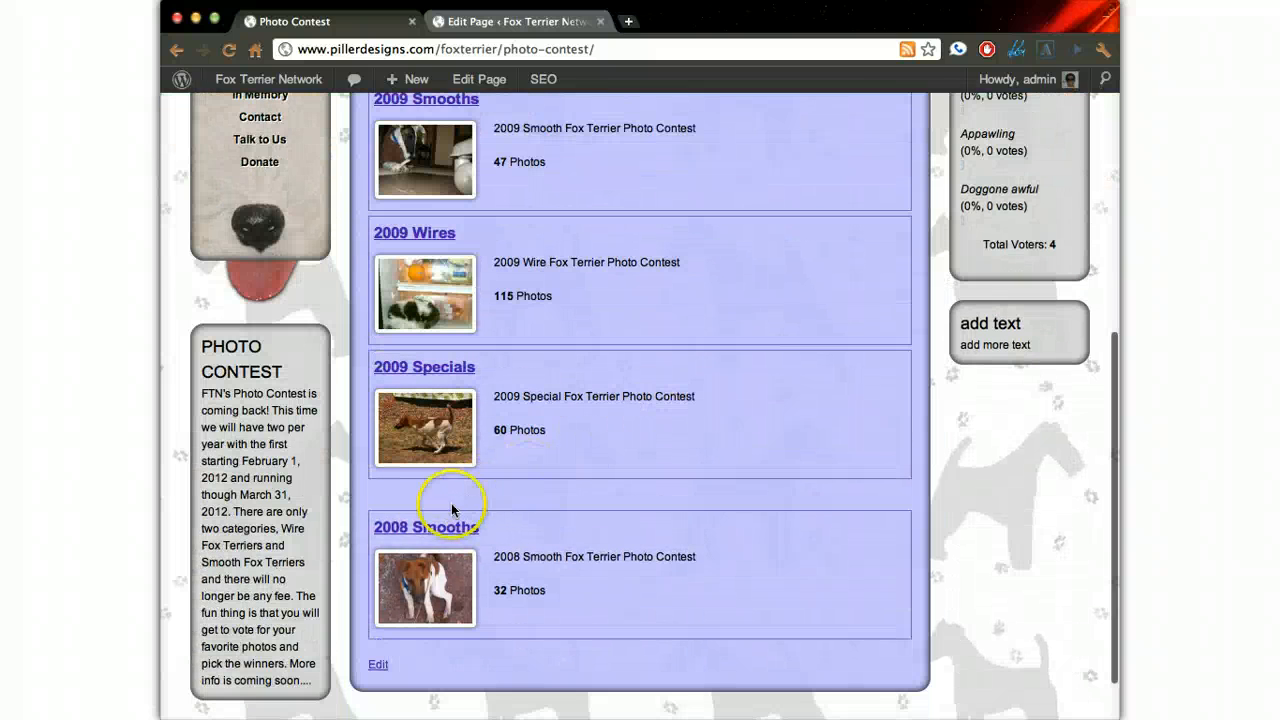
- Open the 2008 Smooths gallery from the live Photo Contest page and check its gallery tips and thumbnails
left_click(430, 527)
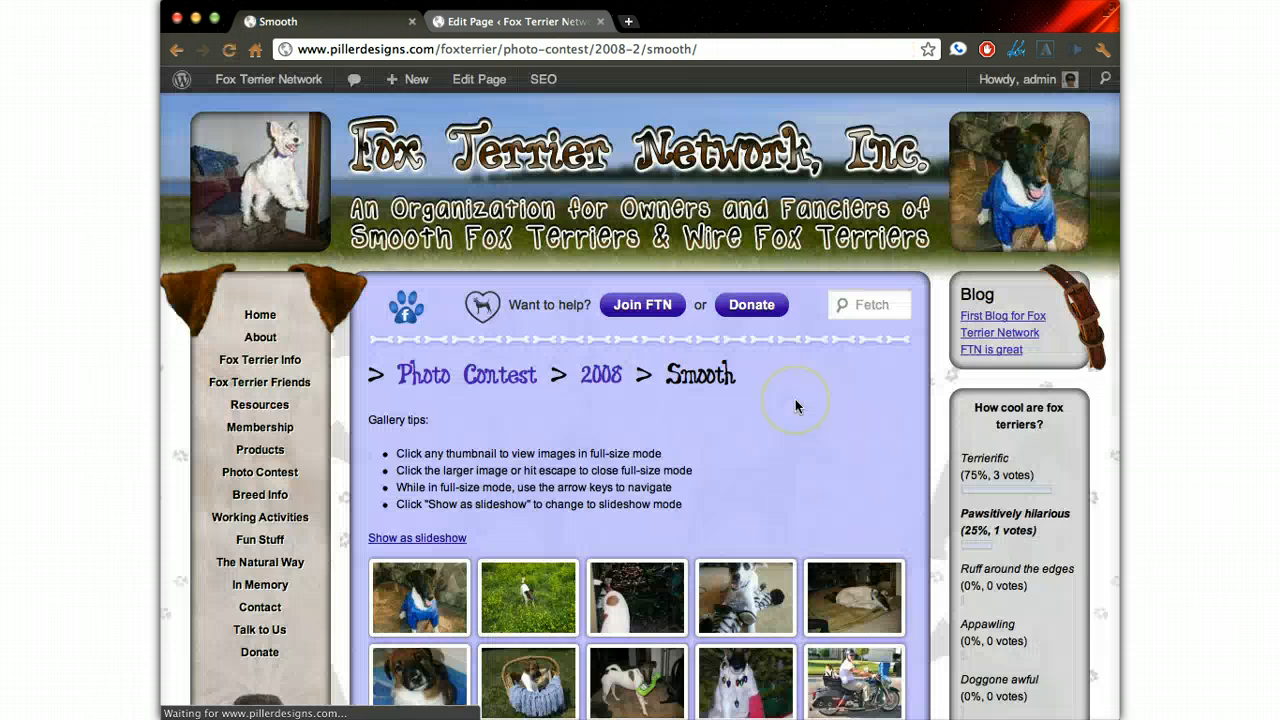
scroll(795, 405, "down", 3)
scroll(795, 405, "up", 3)
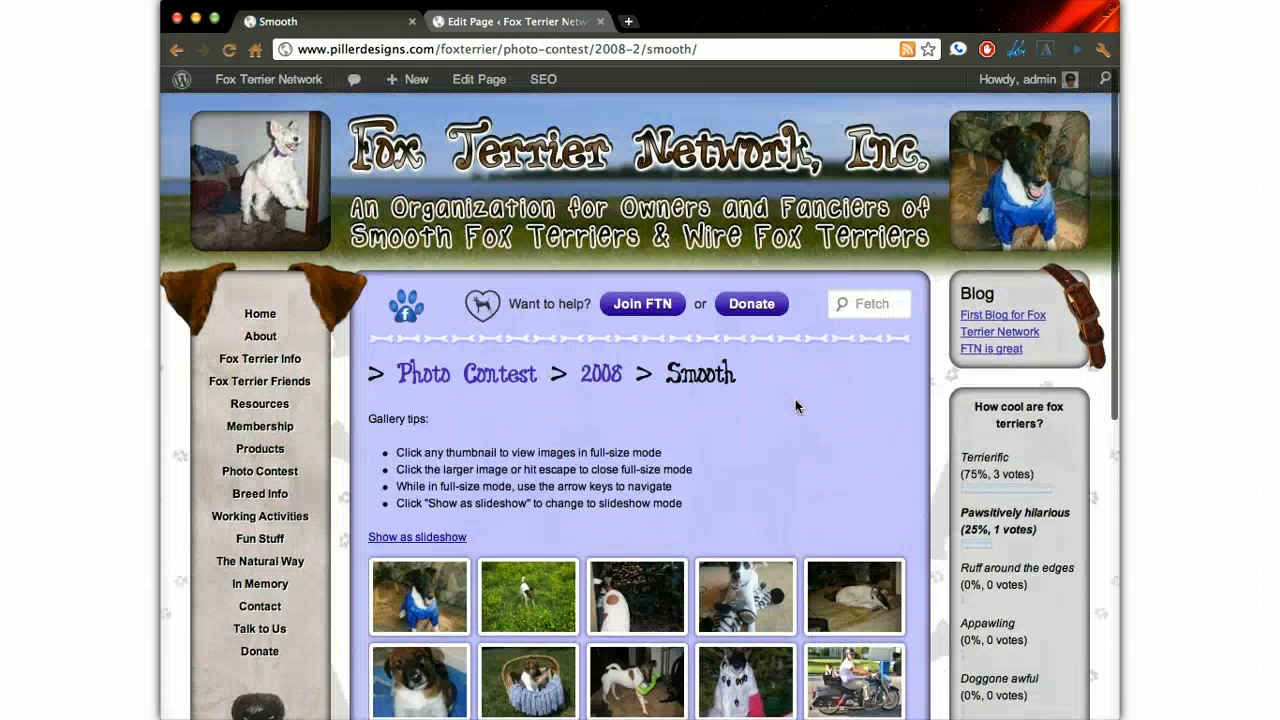
left_click(747, 448)
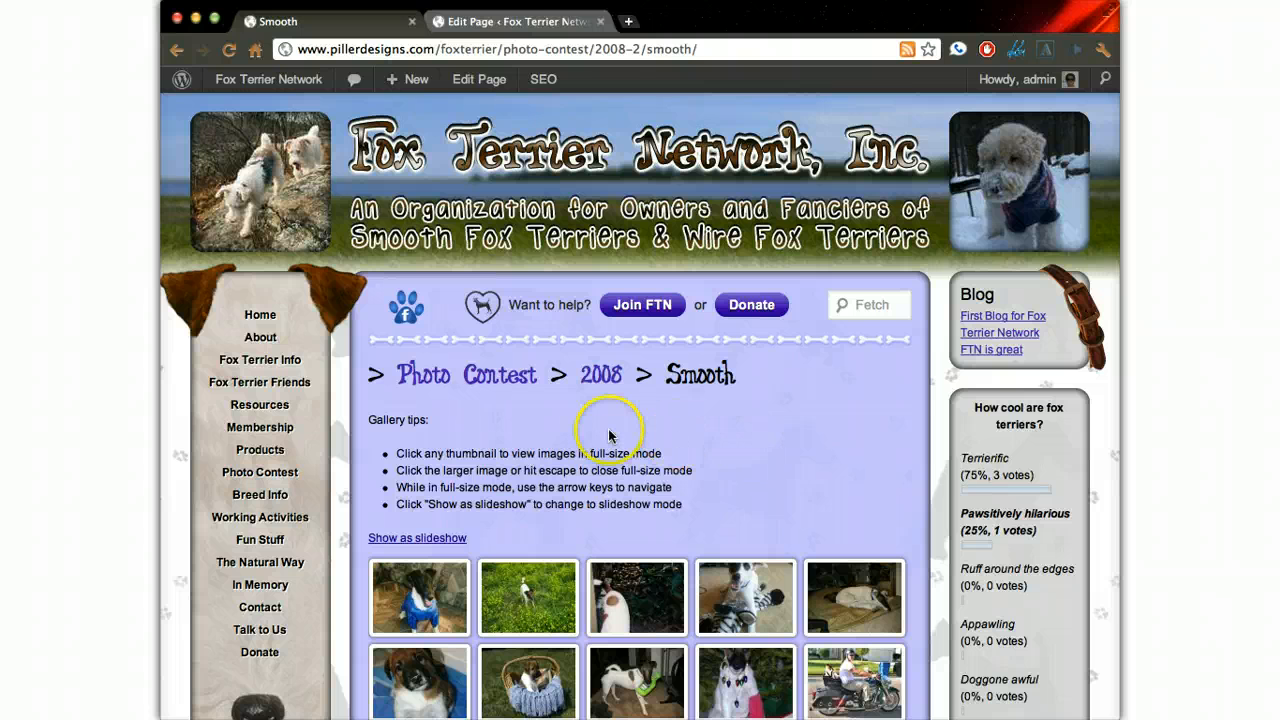
- Return to the admin area, open the 2008 Smooths gallery for management and bring up its sorting page
left_click(510, 24)
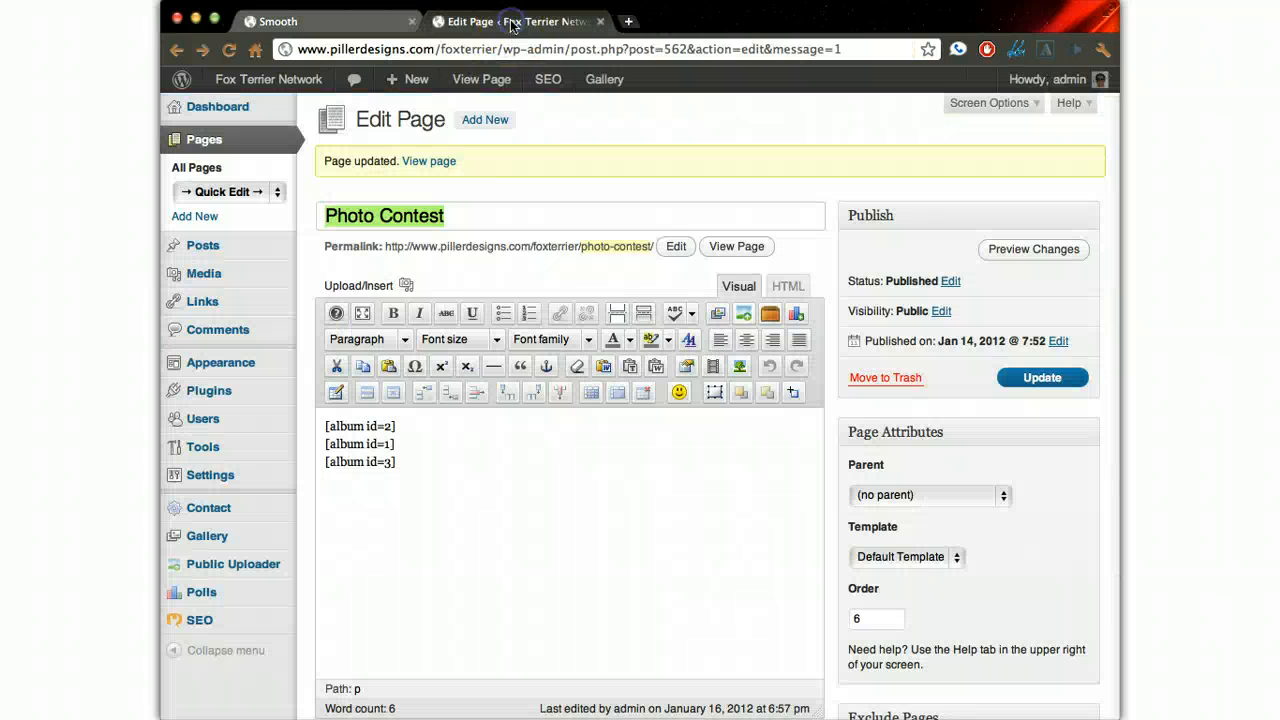
mouse_move(229, 550)
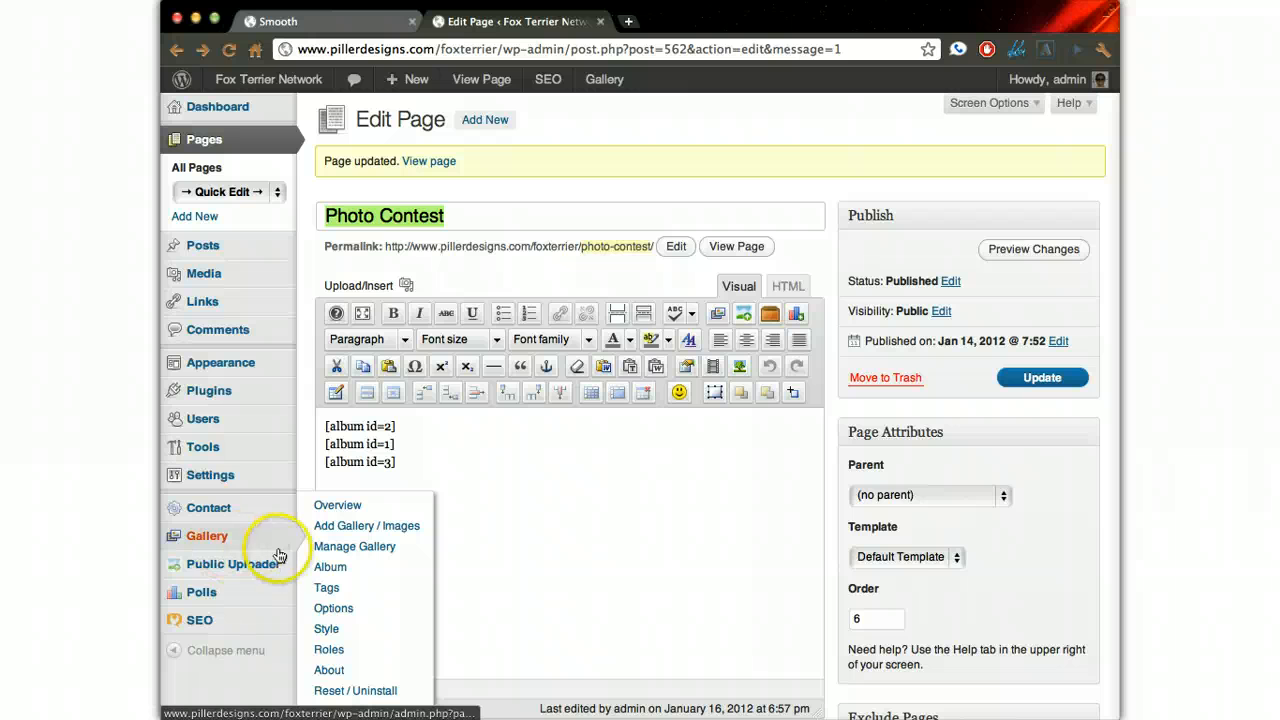
left_click(352, 549)
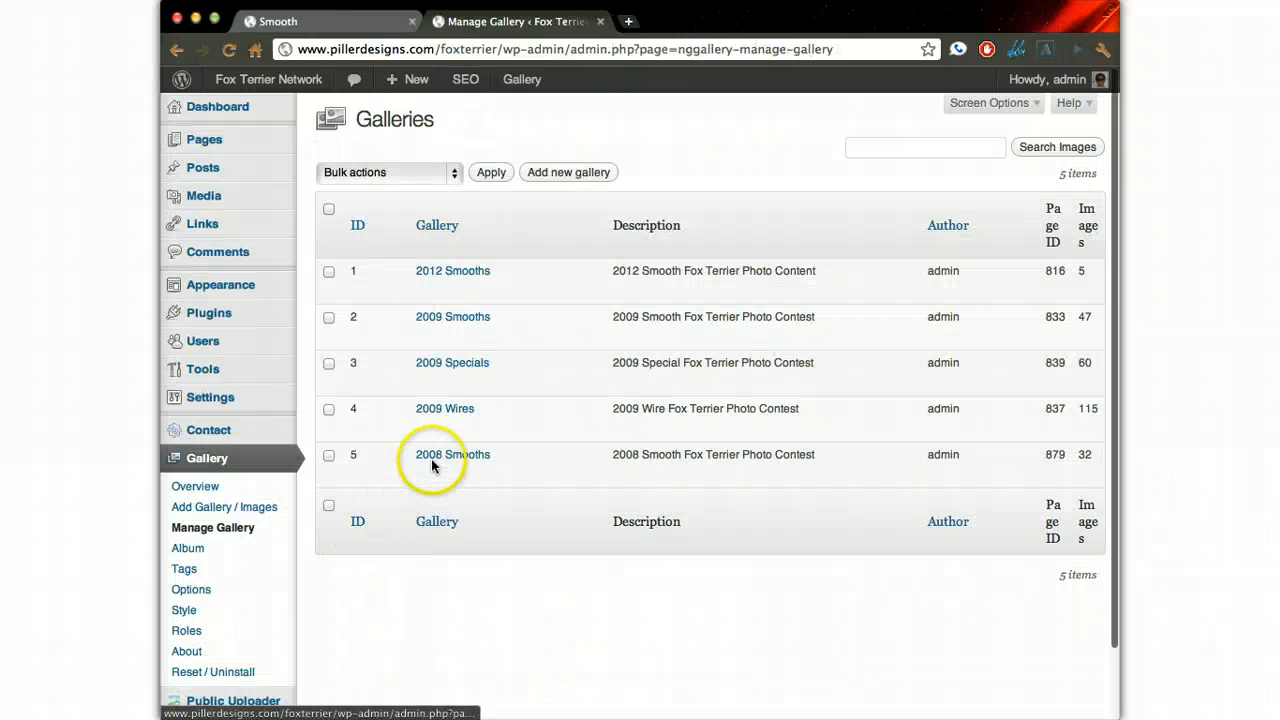
left_click(440, 458)
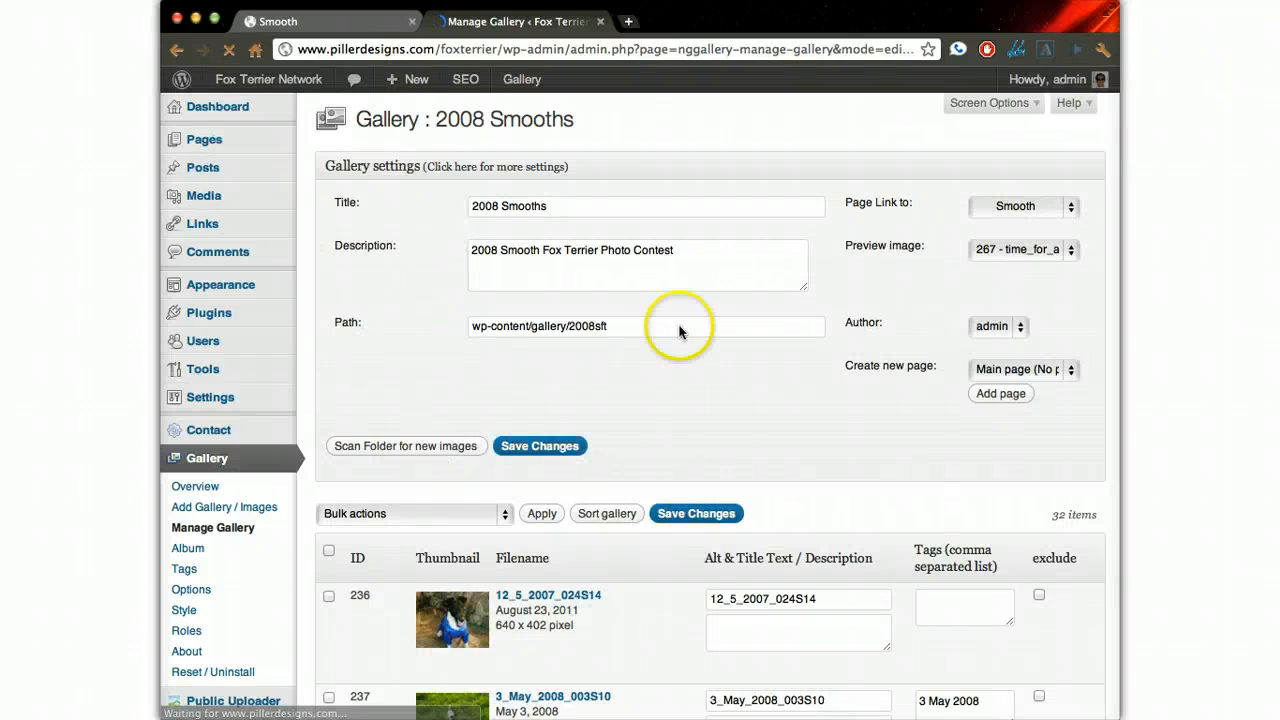
scroll(850, 258, "down", 4)
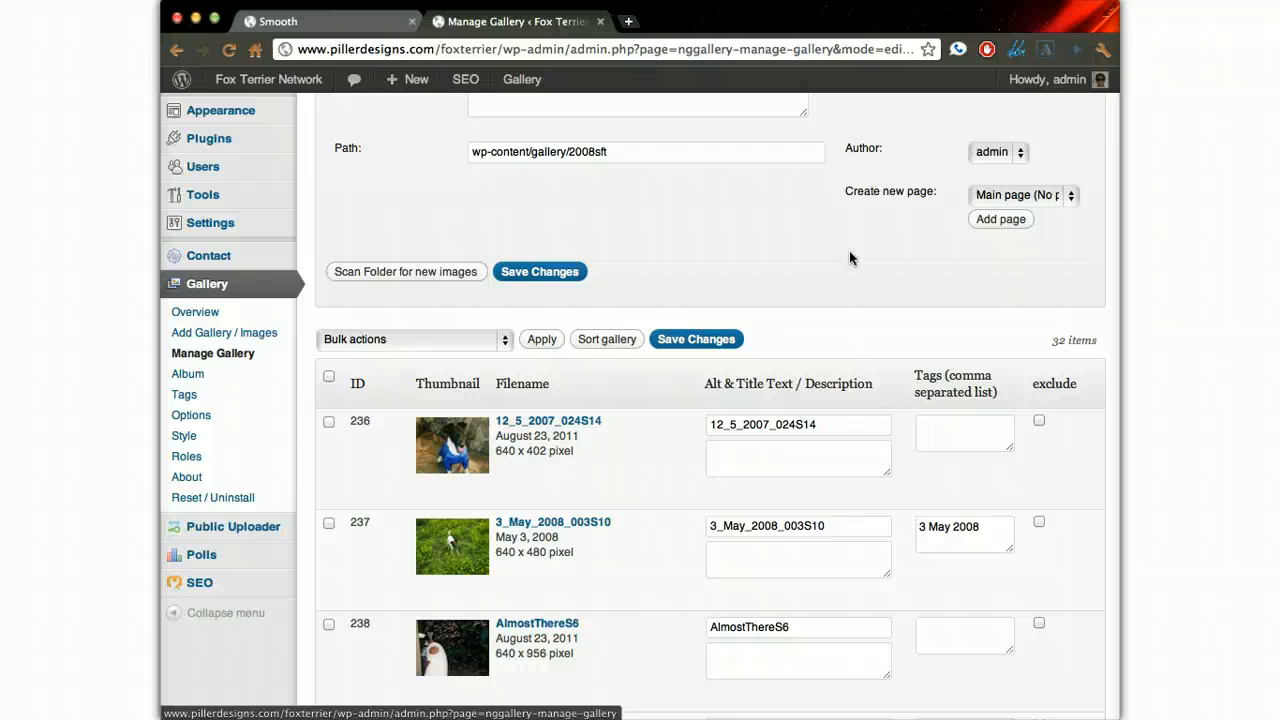
left_click(606, 341)
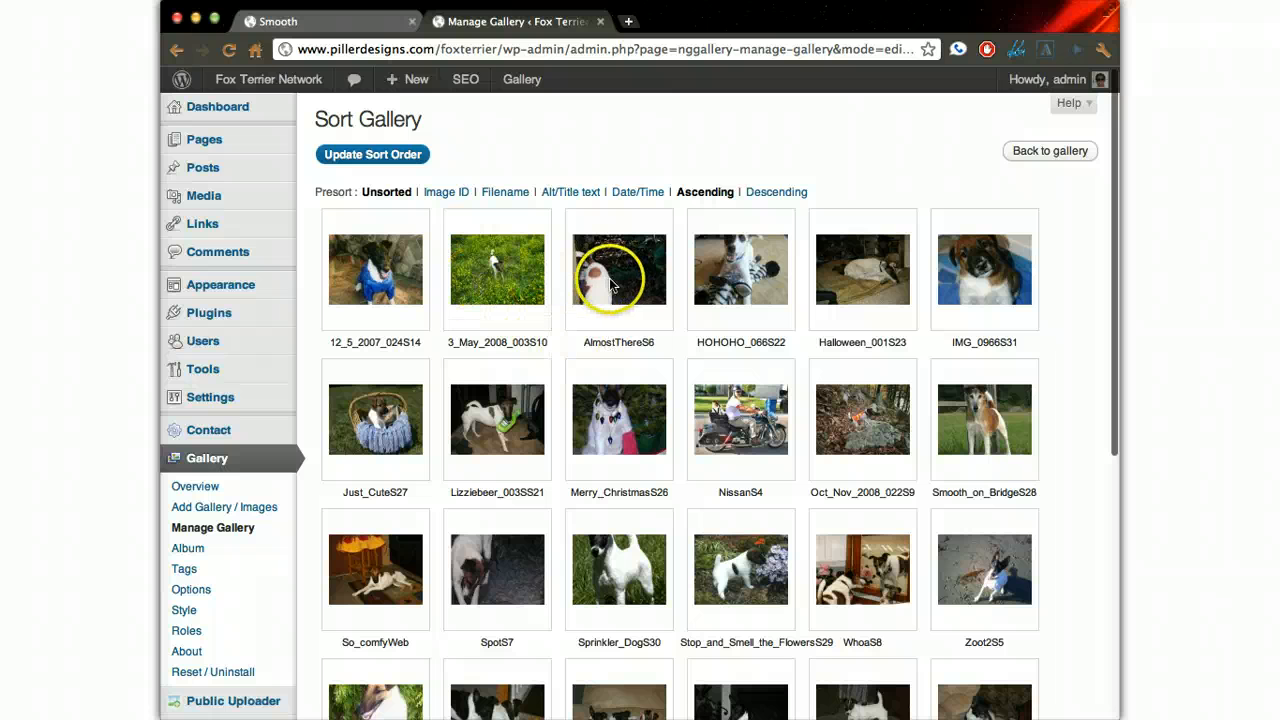
- Move AlmostThereS6 and then Lizziebeer_003SS21 to the front of the gallery, save the sort order and return to the gallery
left_click_drag(609, 277, 386, 311)
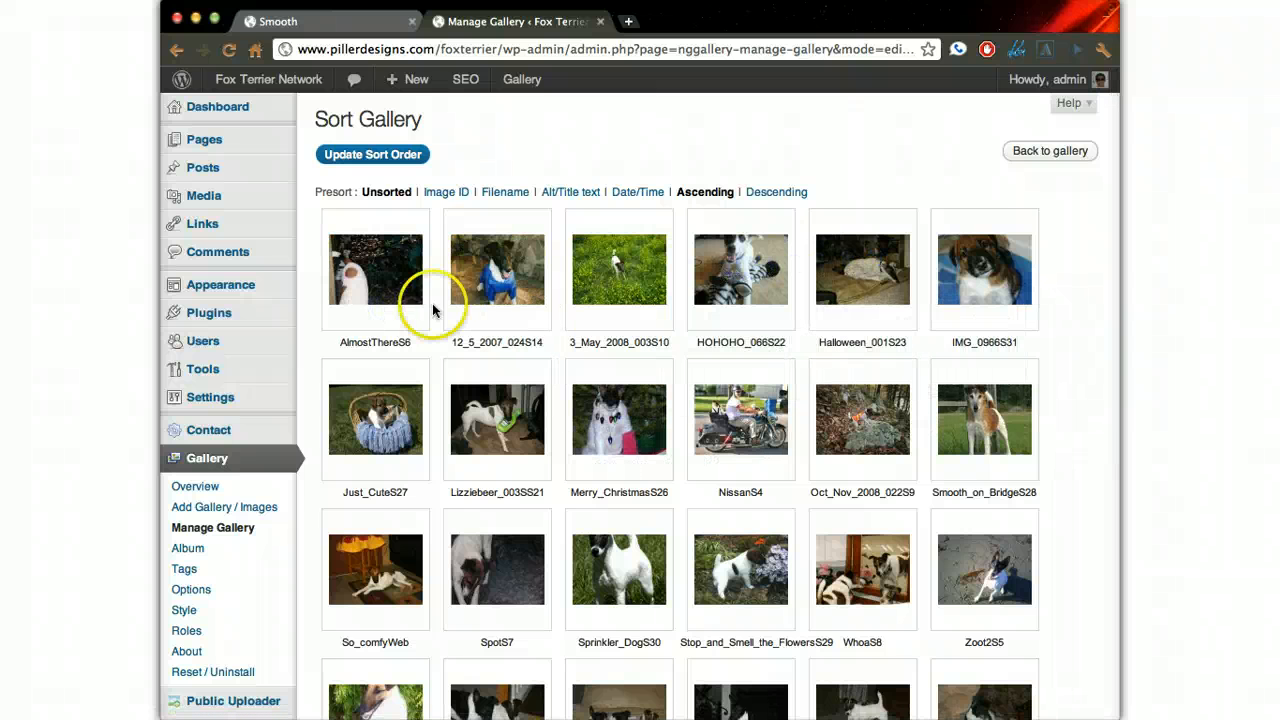
left_click_drag(509, 409, 396, 285)
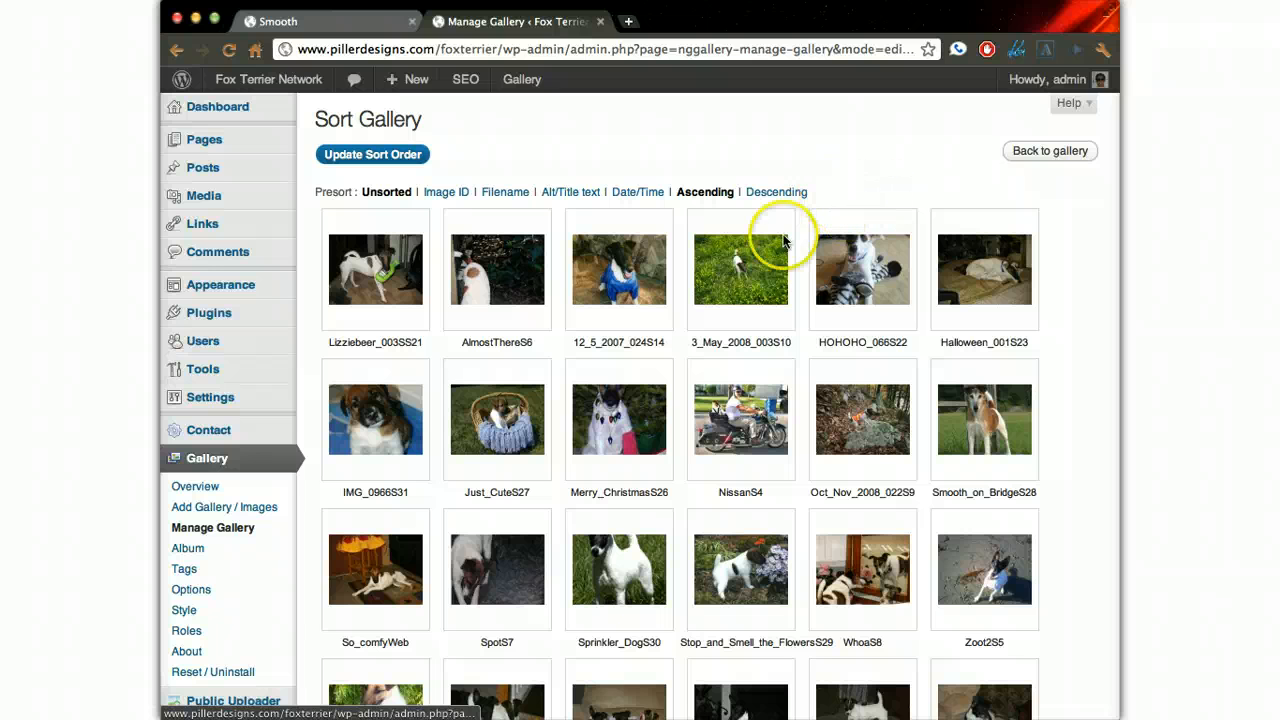
left_click(372, 156)
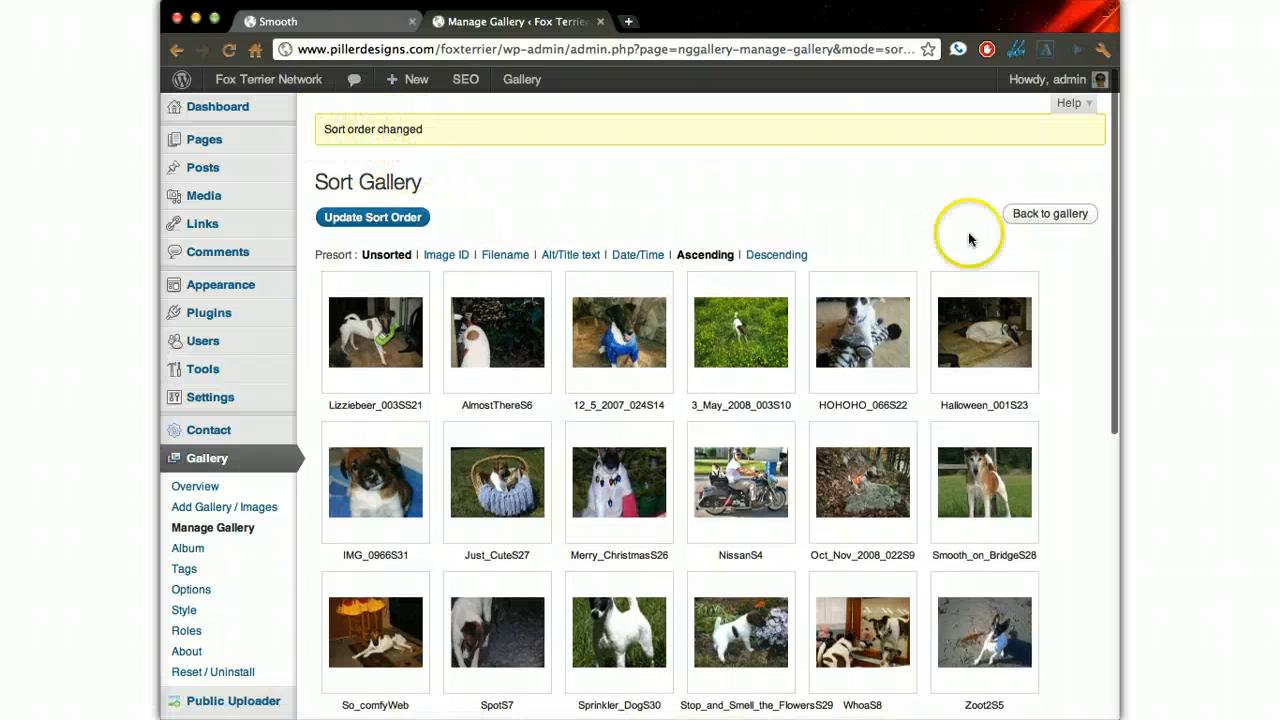
left_click(1050, 213)
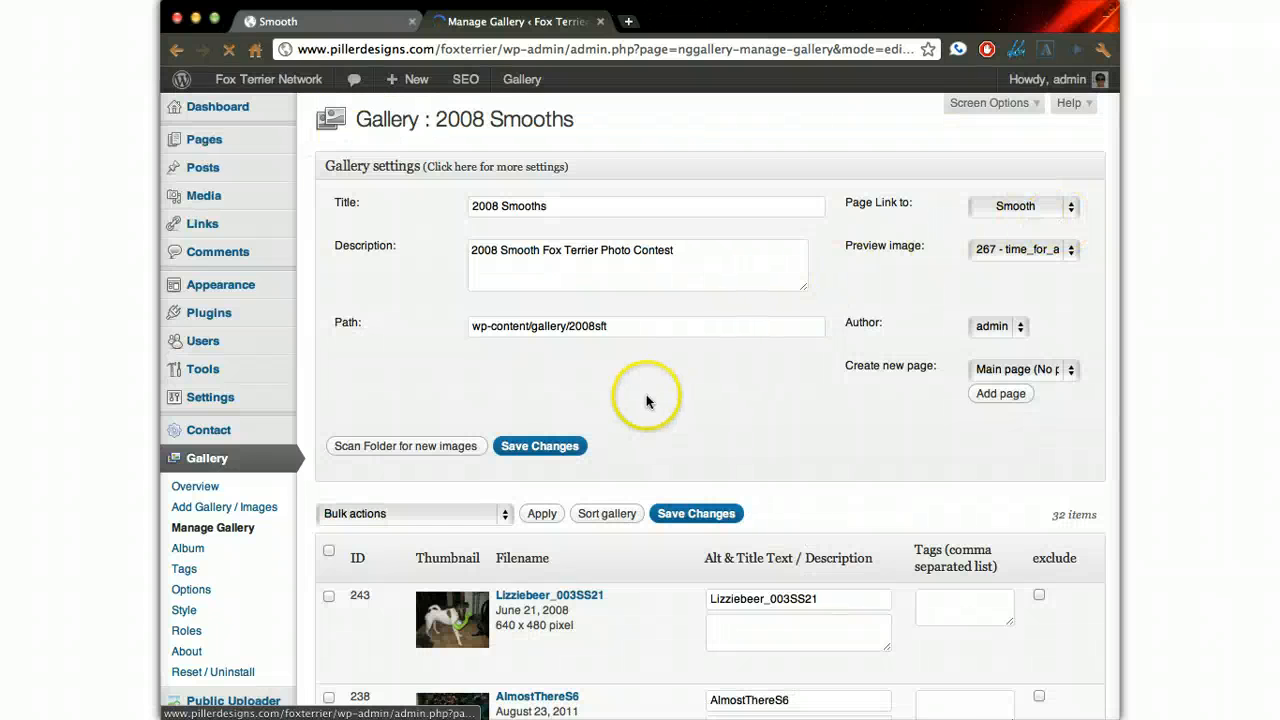
- Select the Lizziebeer_003SS21 and AlmostThereS6 images and review the available bulk actions without applying any
scroll(648, 380, "down", 4)
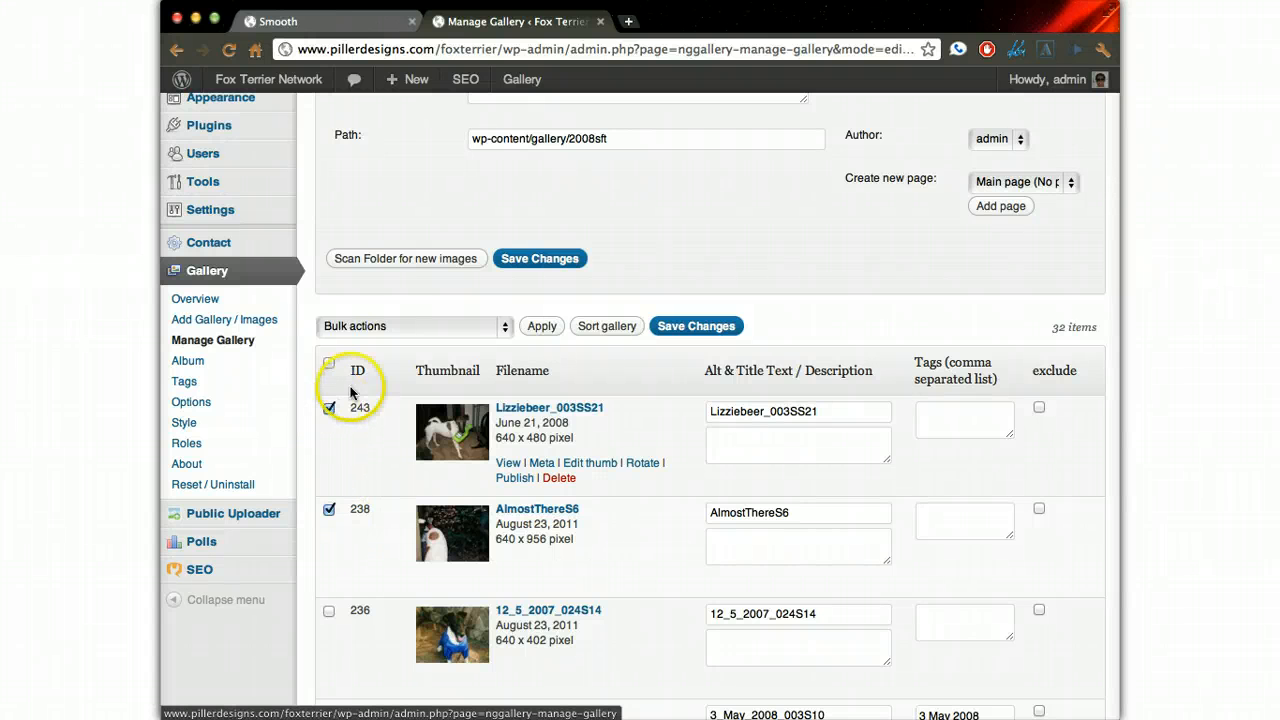
left_click(368, 325)
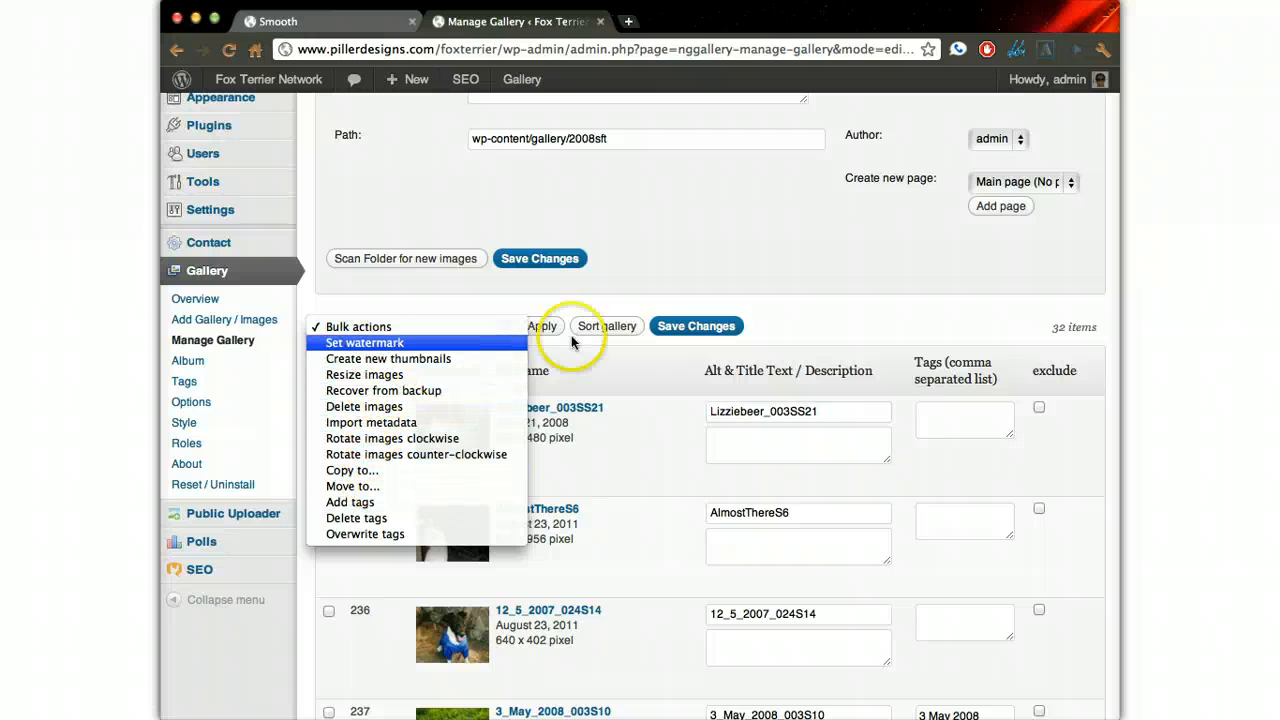
left_click(790, 317)
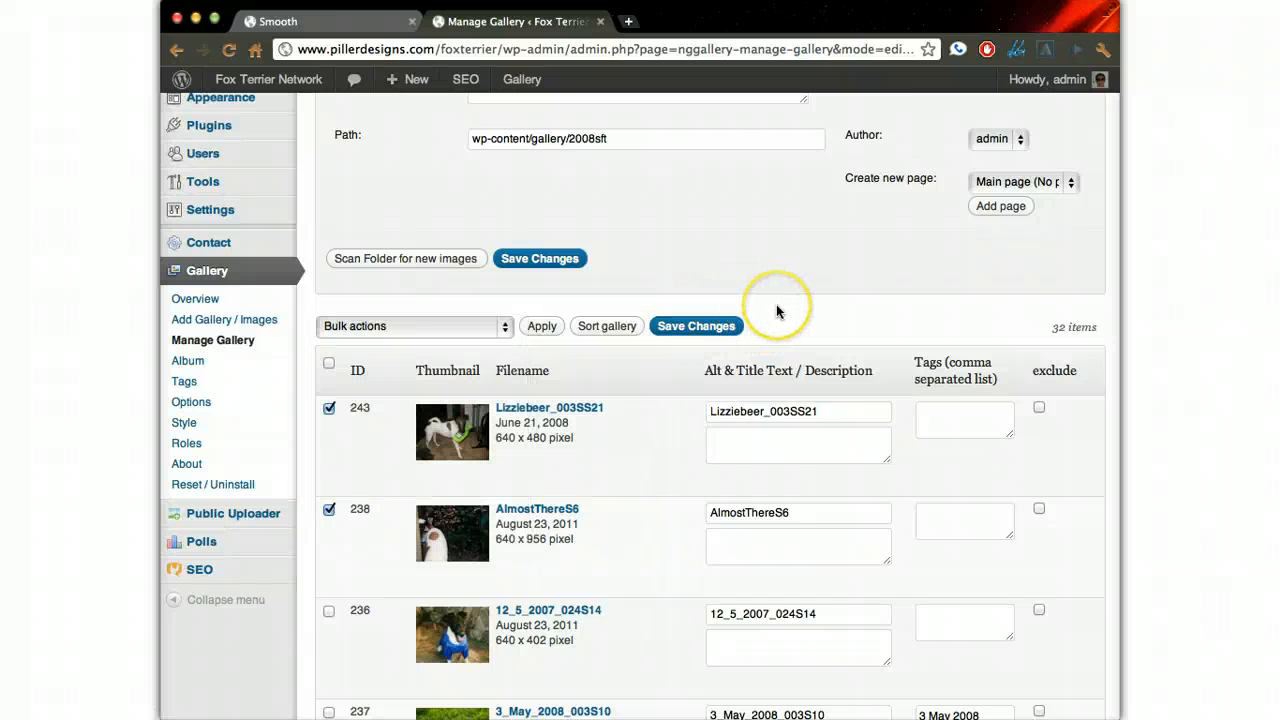
left_click(837, 282)
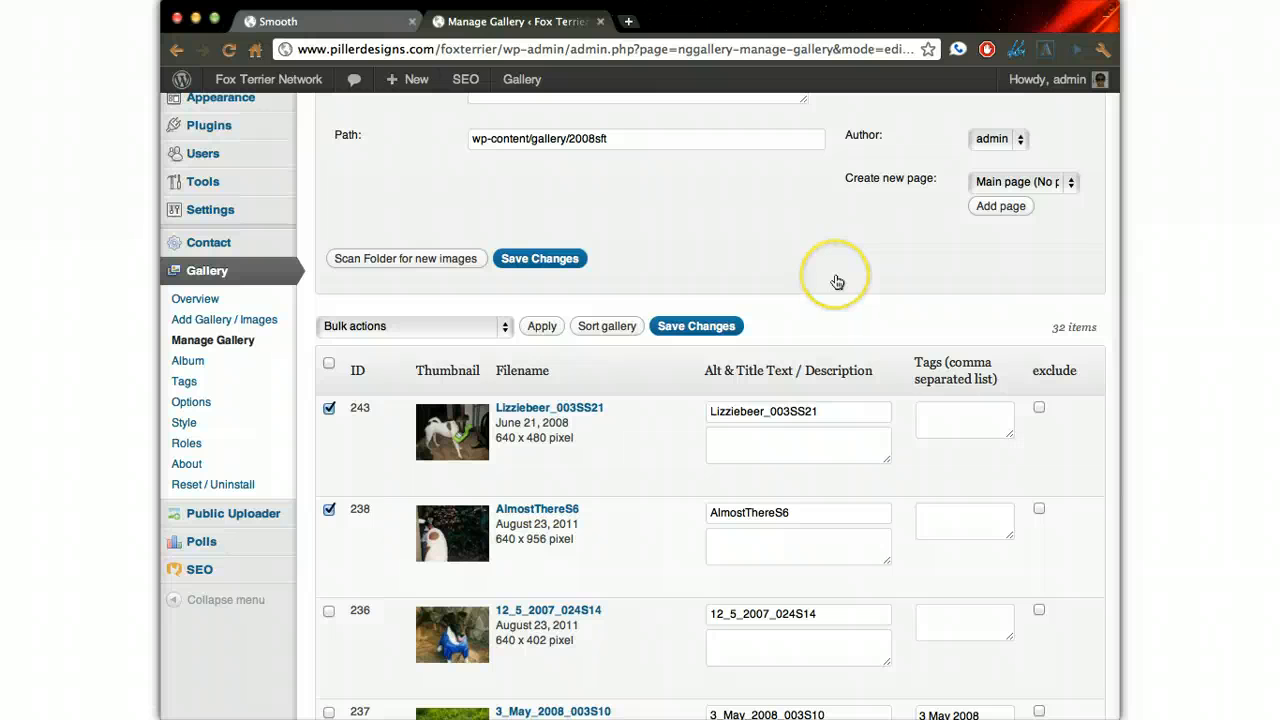
scroll(837, 282, "up", 4)
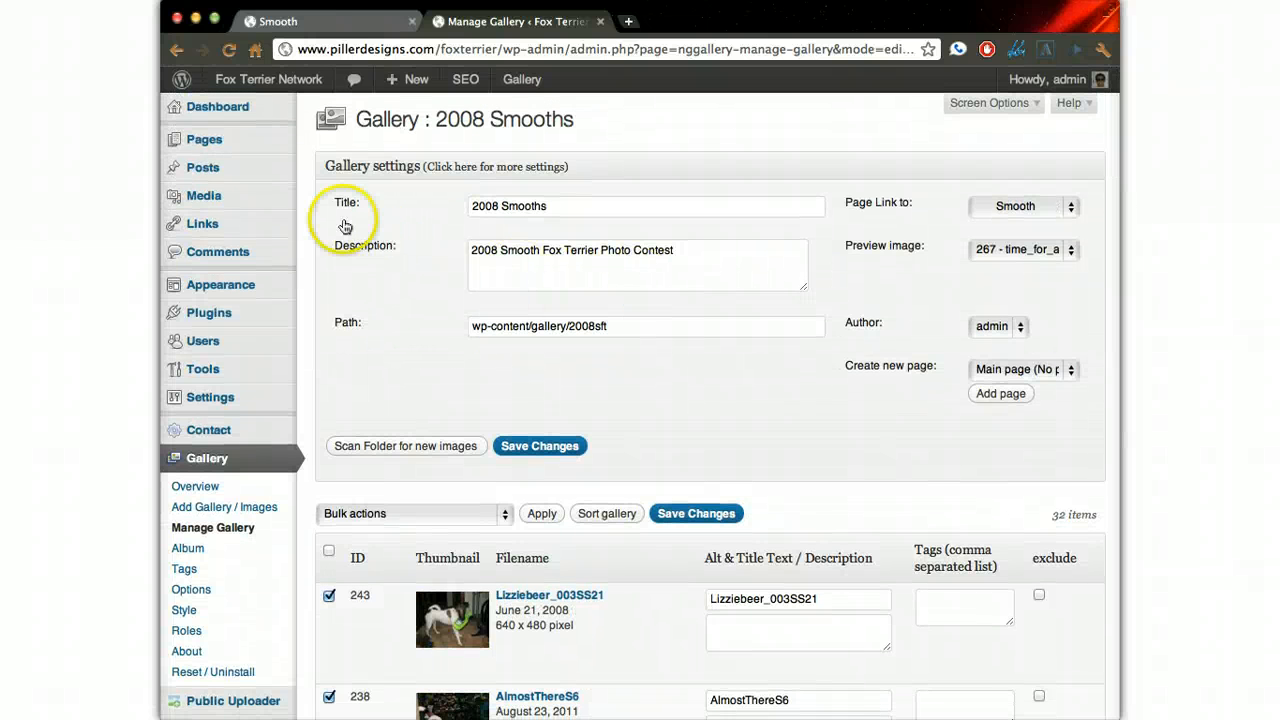
- Open the Smooth page under the 2008 contest for editing
mouse_move(215, 143)
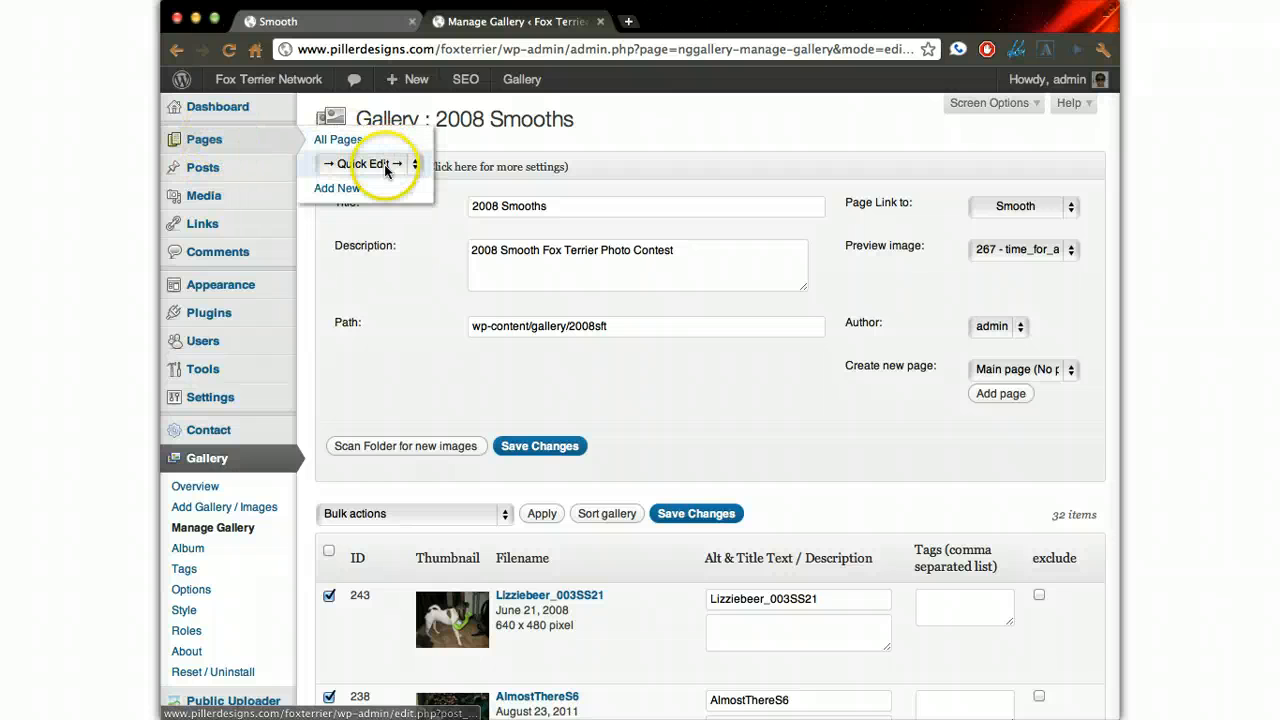
left_click(368, 164)
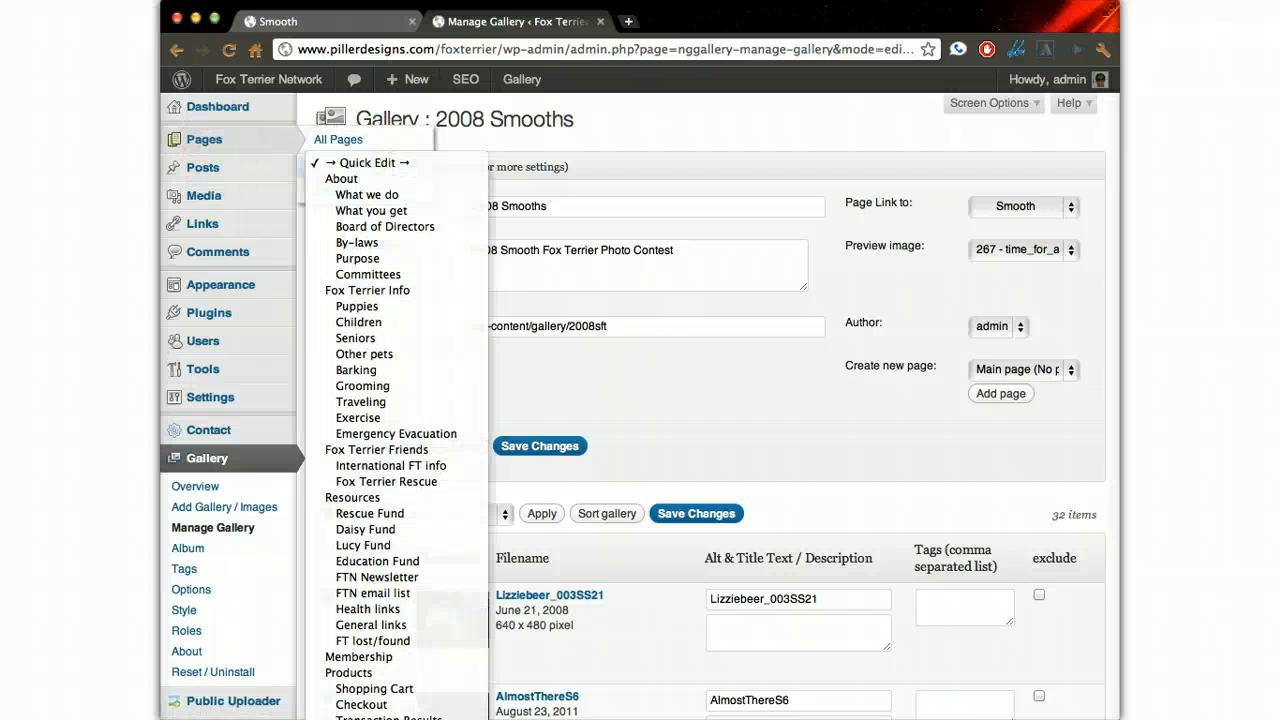
left_click(370, 716)
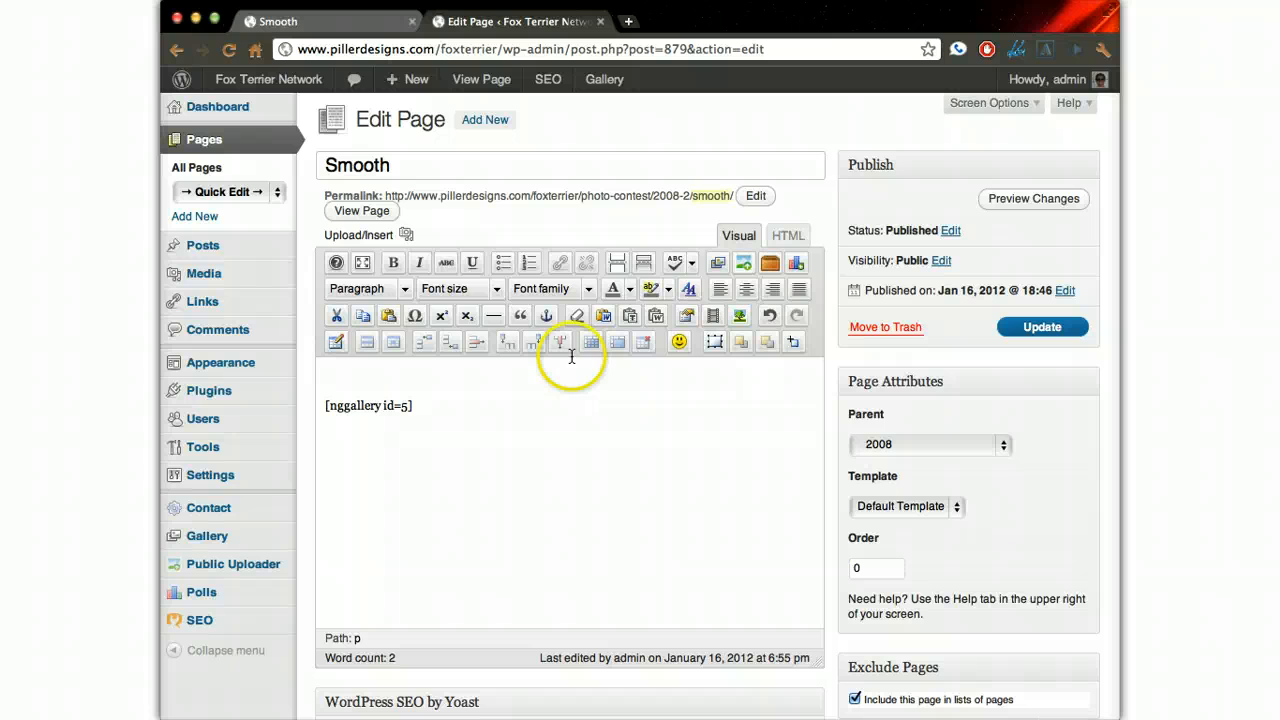
- Switch to the live site and open the Smooth page of the 2012 photo contest
left_click(325, 21)
mouse_move(320, 470)
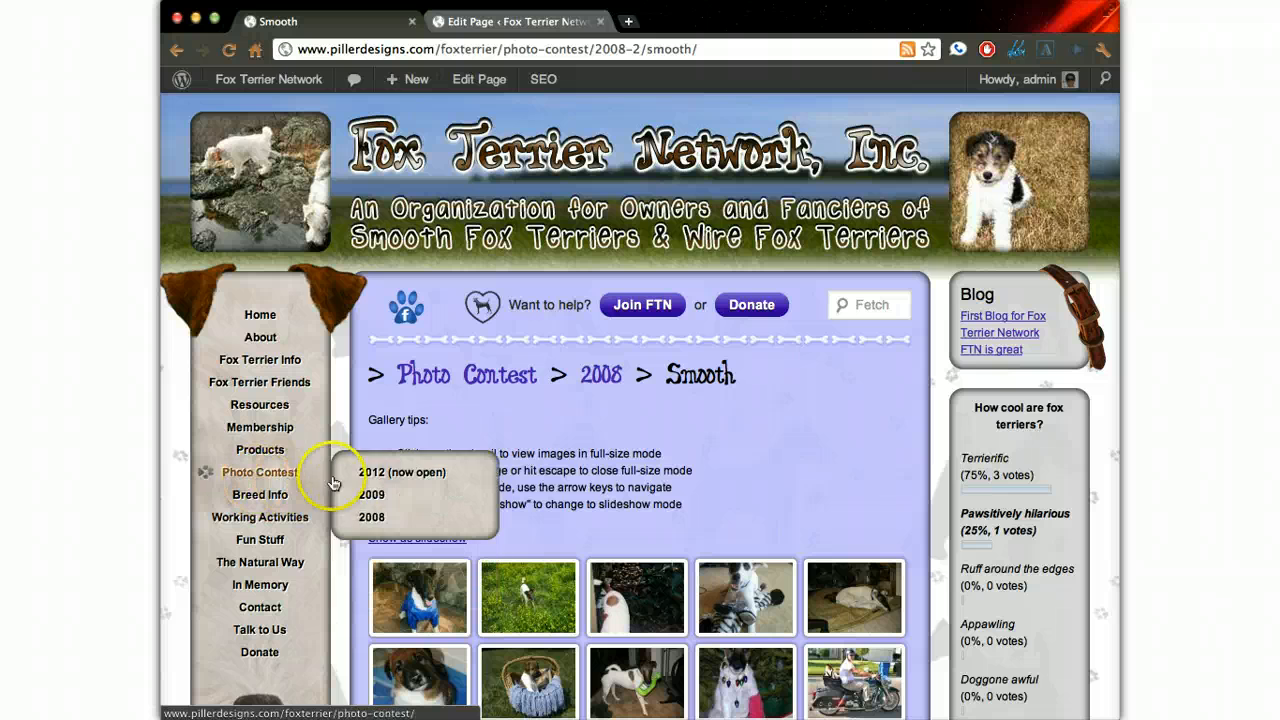
mouse_move(430, 472)
left_click(540, 474)
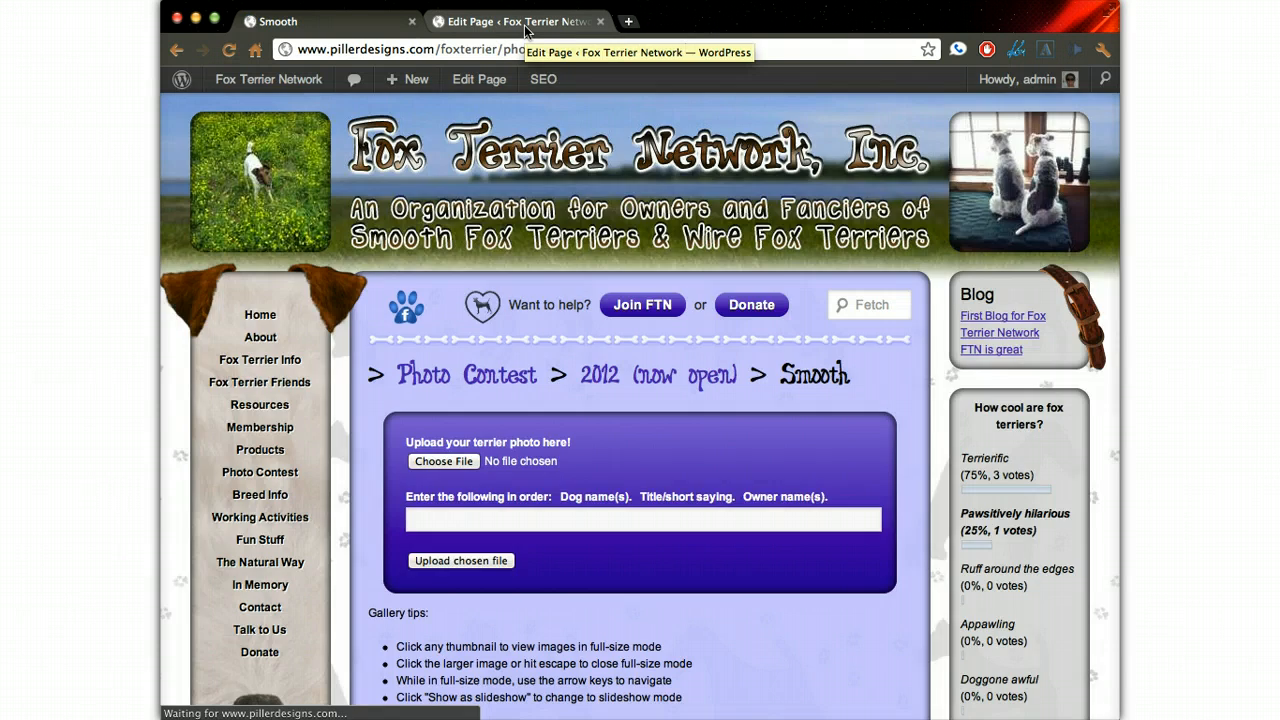
- Examine the photo upload form on the live 2012 Smooth contest page
left_click(524, 30)
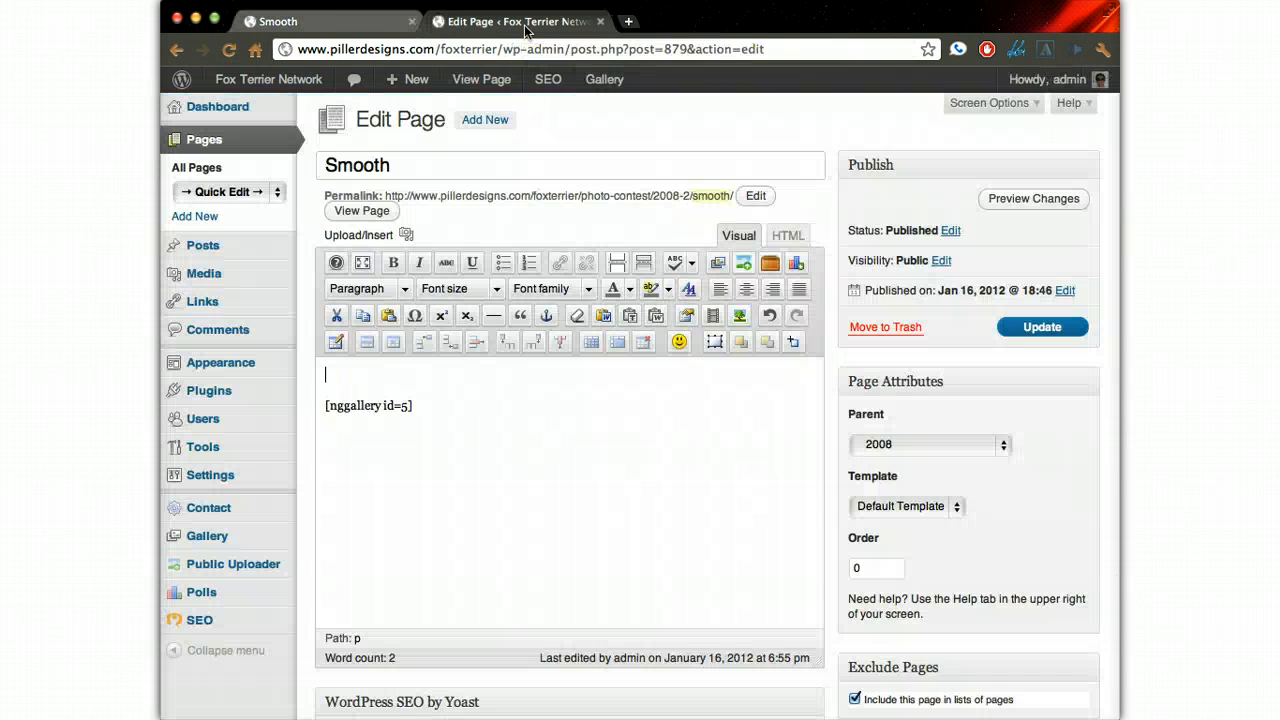
left_click(365, 14)
scroll(527, 372, "down", 3)
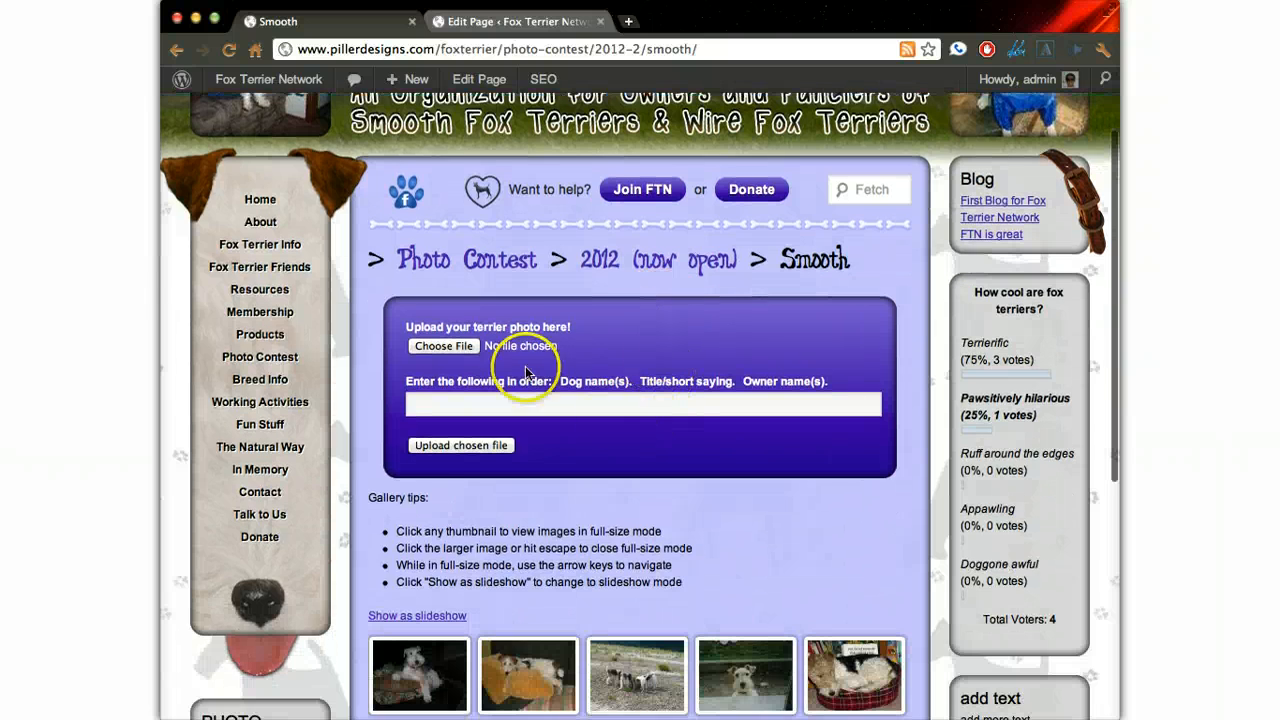
- Return to editing the 2008 Smooth page and insert a NextGEN Public Uploader for gallery 5: 2008 Smooths above the gallery shortcode
left_click(503, 24)
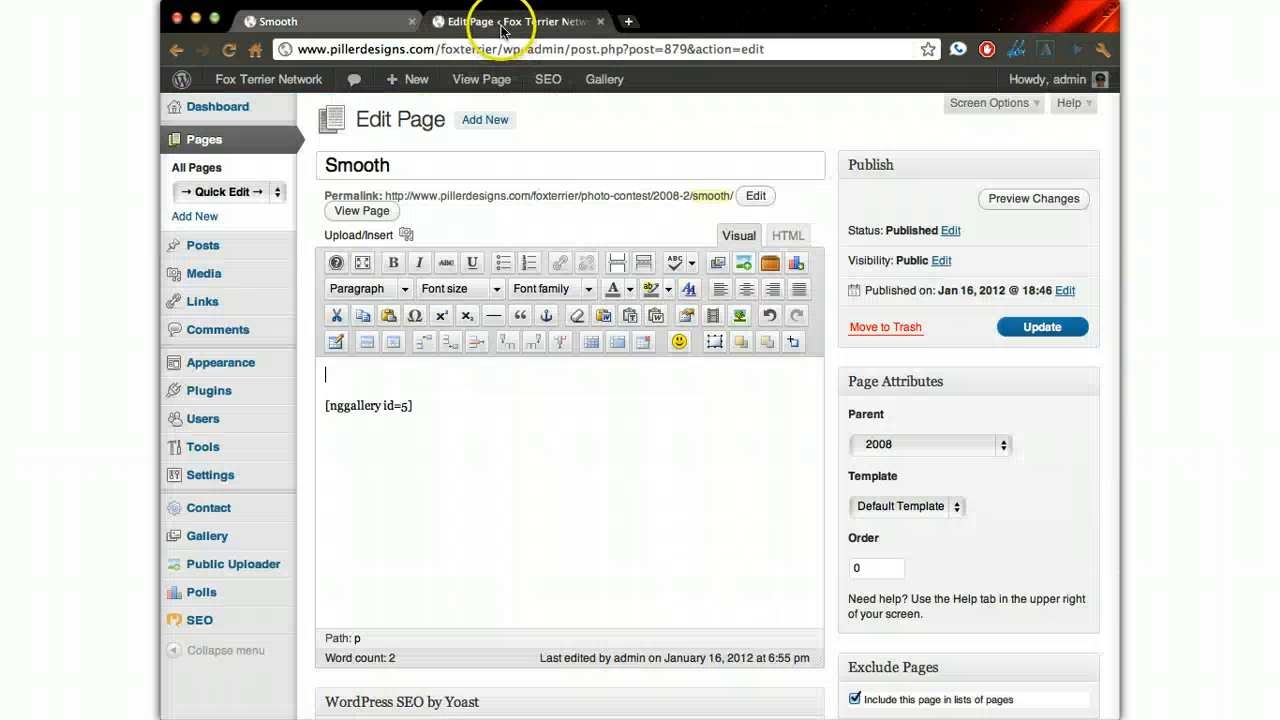
left_click(740, 265)
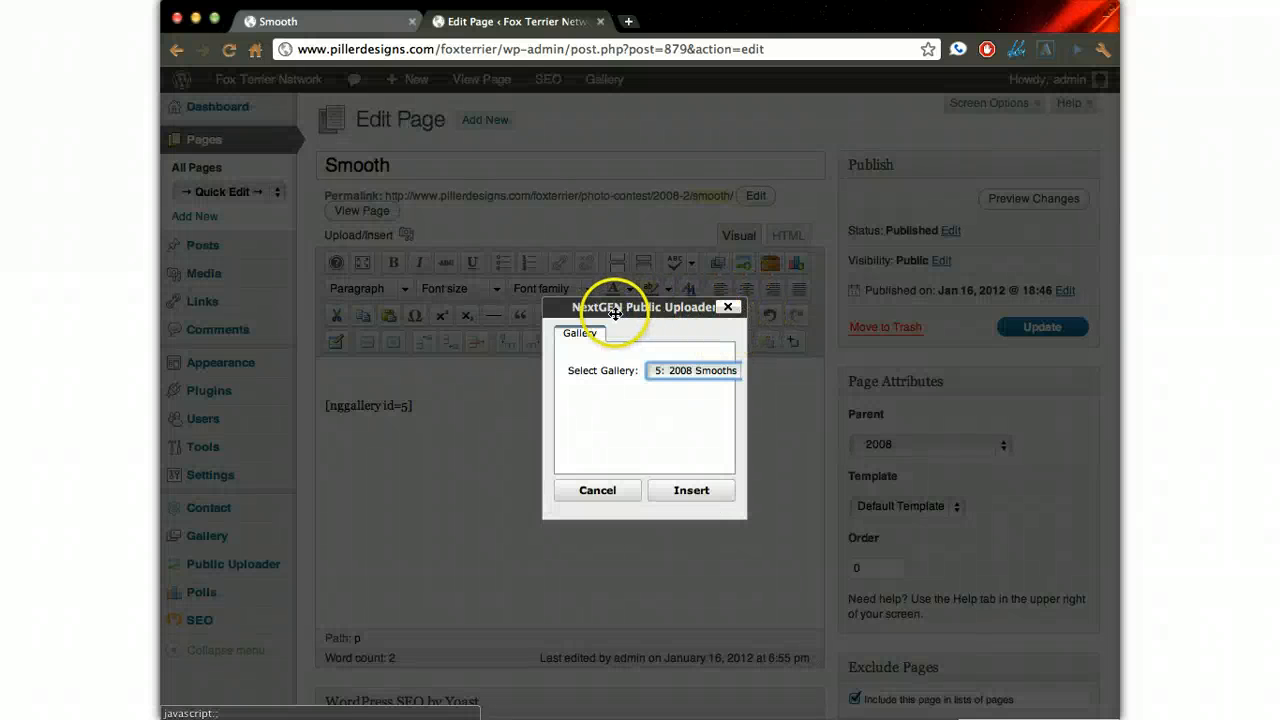
left_click(683, 369)
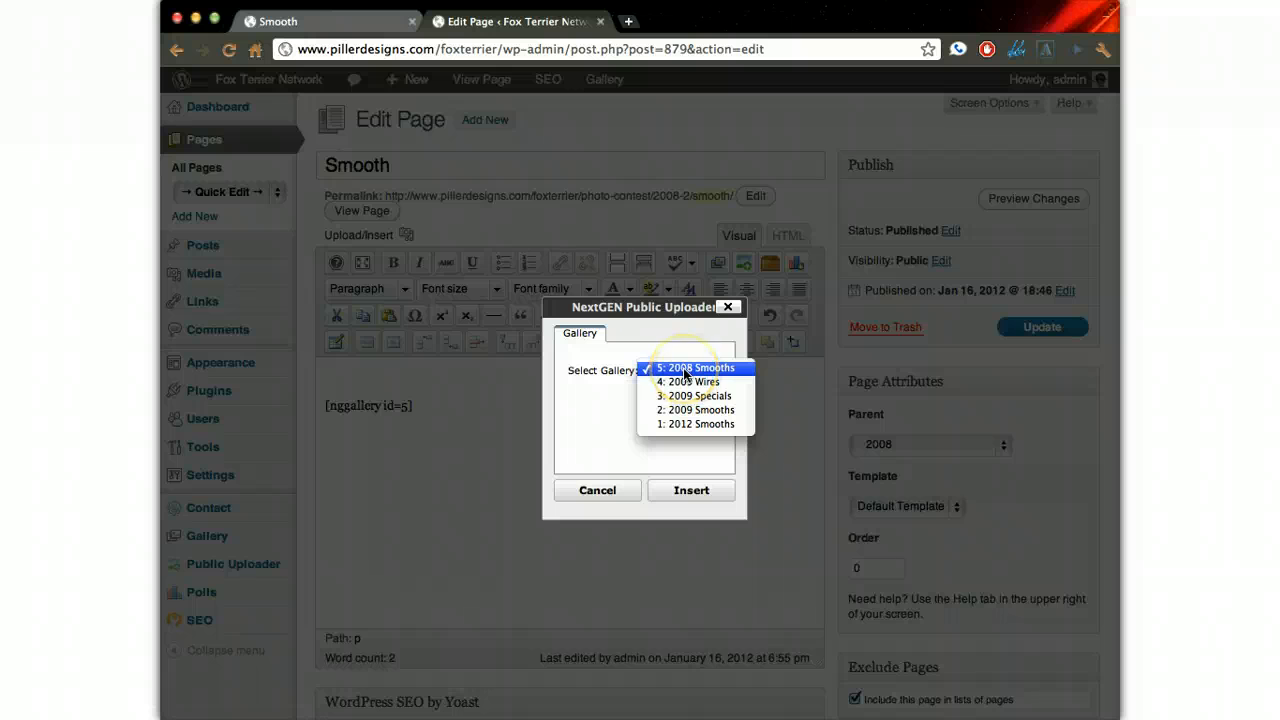
left_click(685, 369)
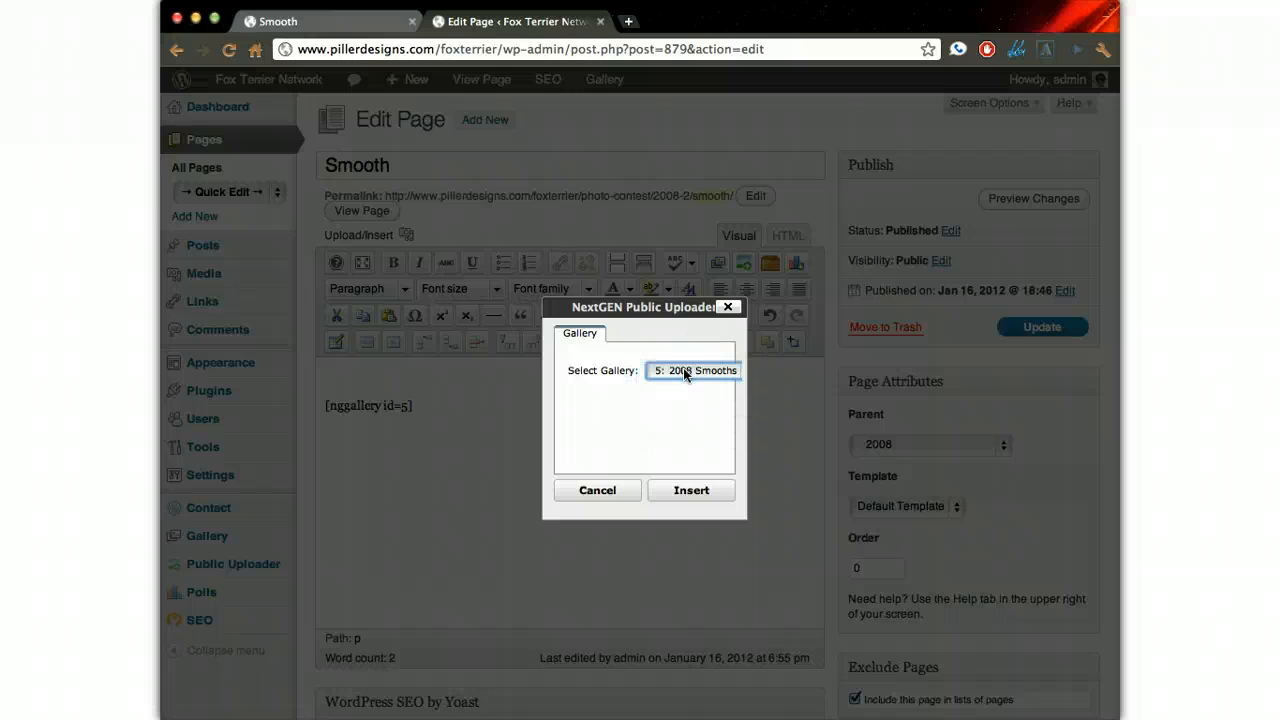
left_click(691, 492)
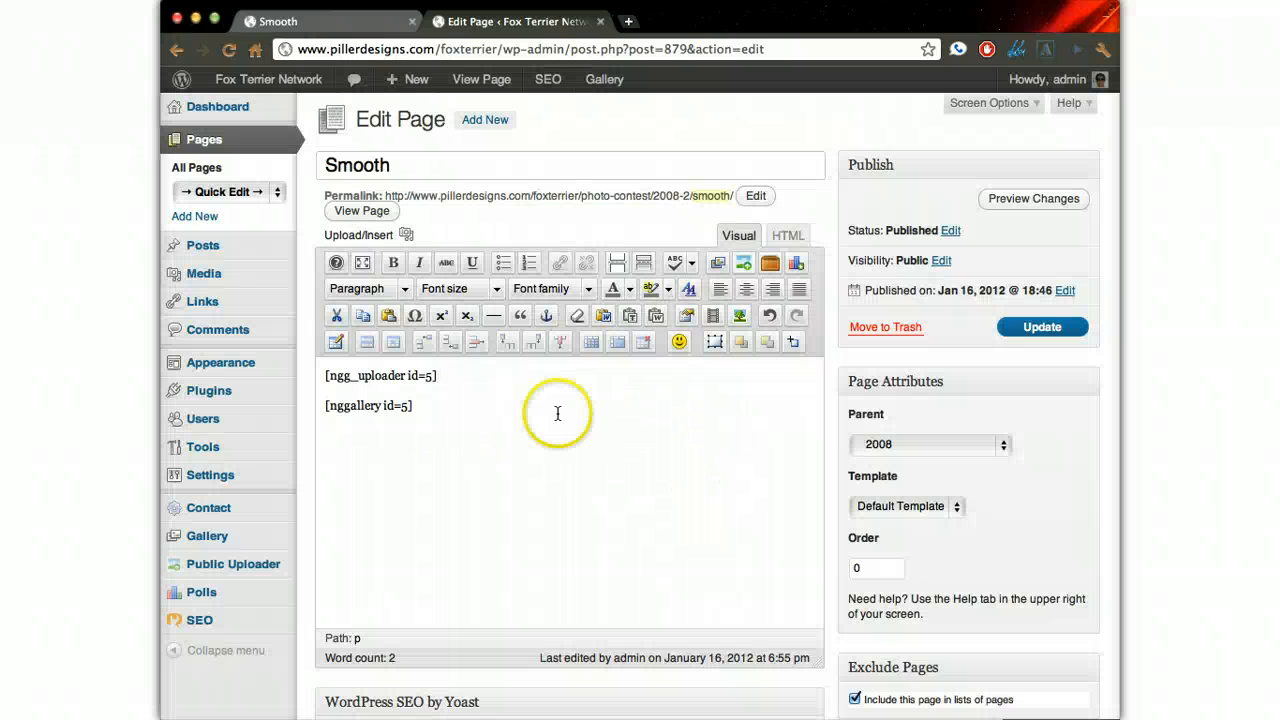